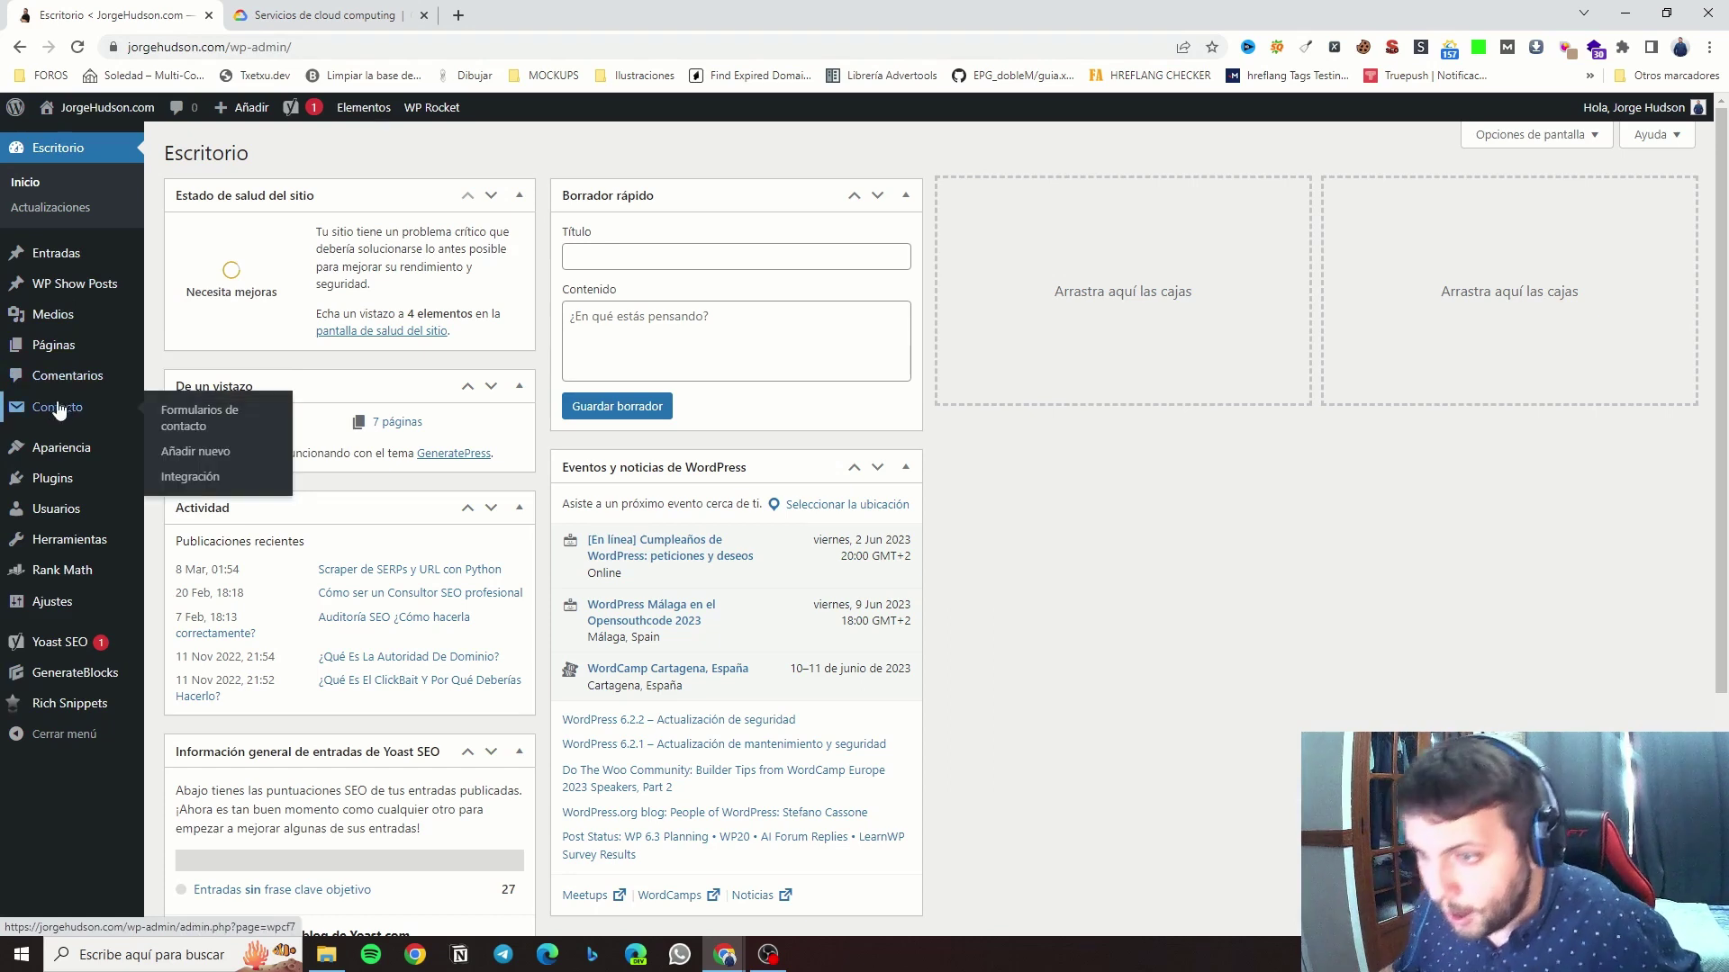
# Open the site's installed plugins list and locate the Instant Indexing plugin.
pyautogui.moveTo(74, 480)
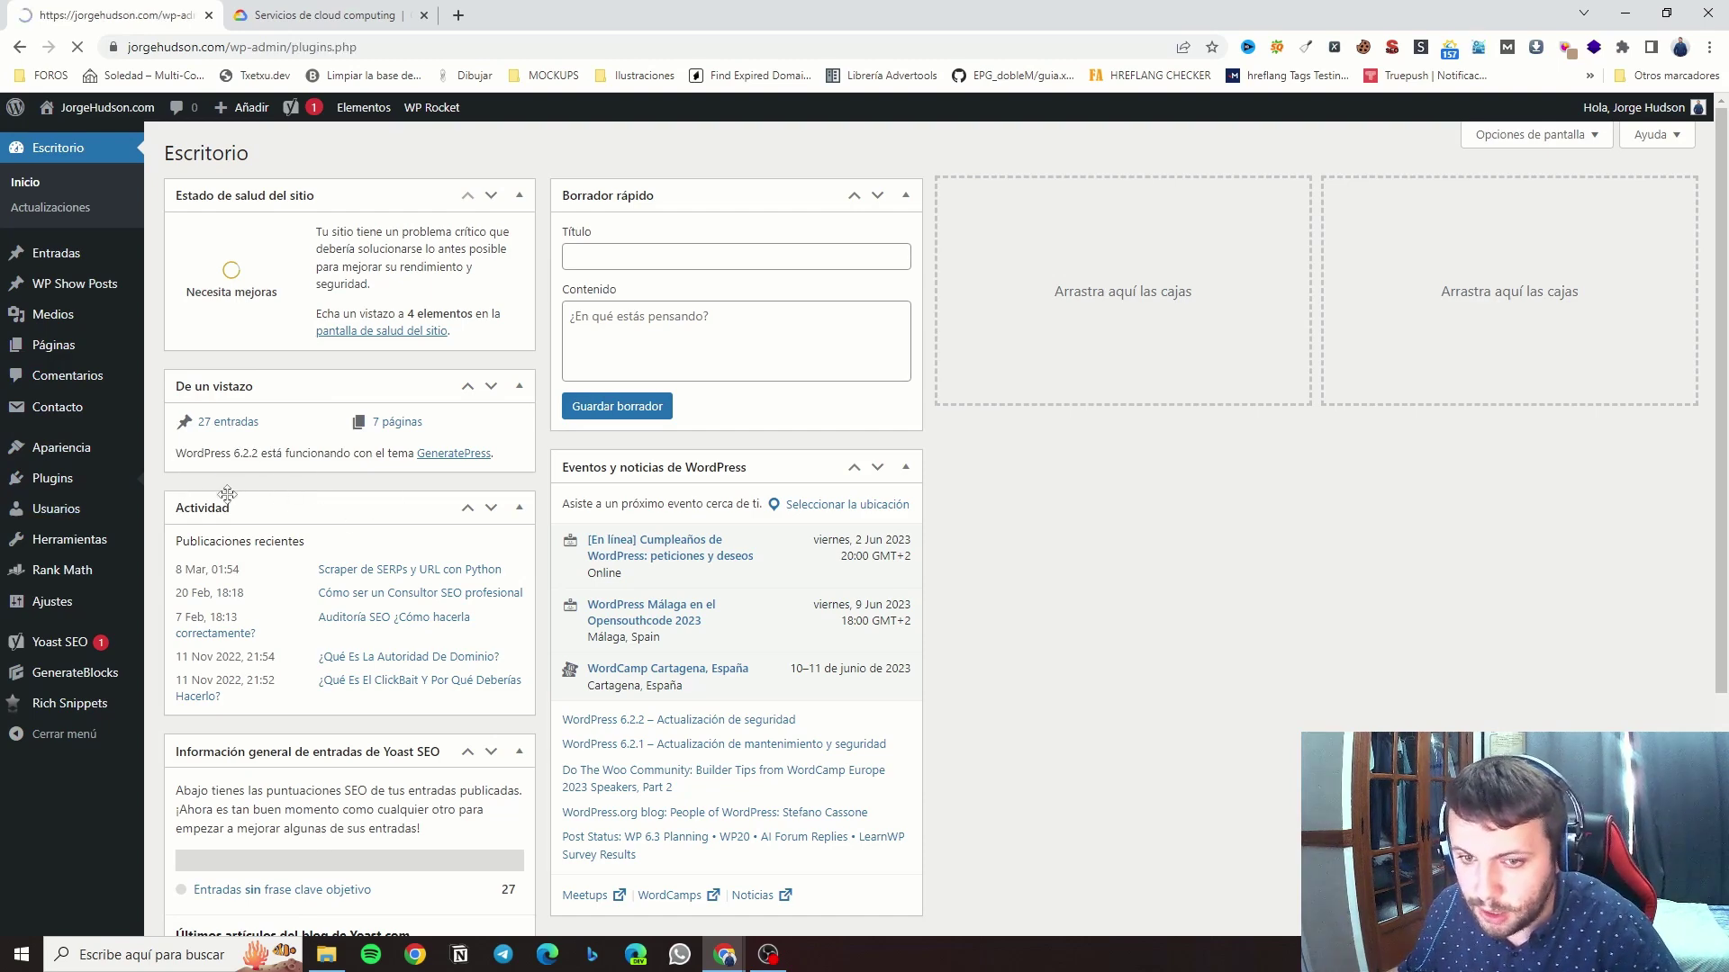
pyautogui.scroll(-3, 288, 474)
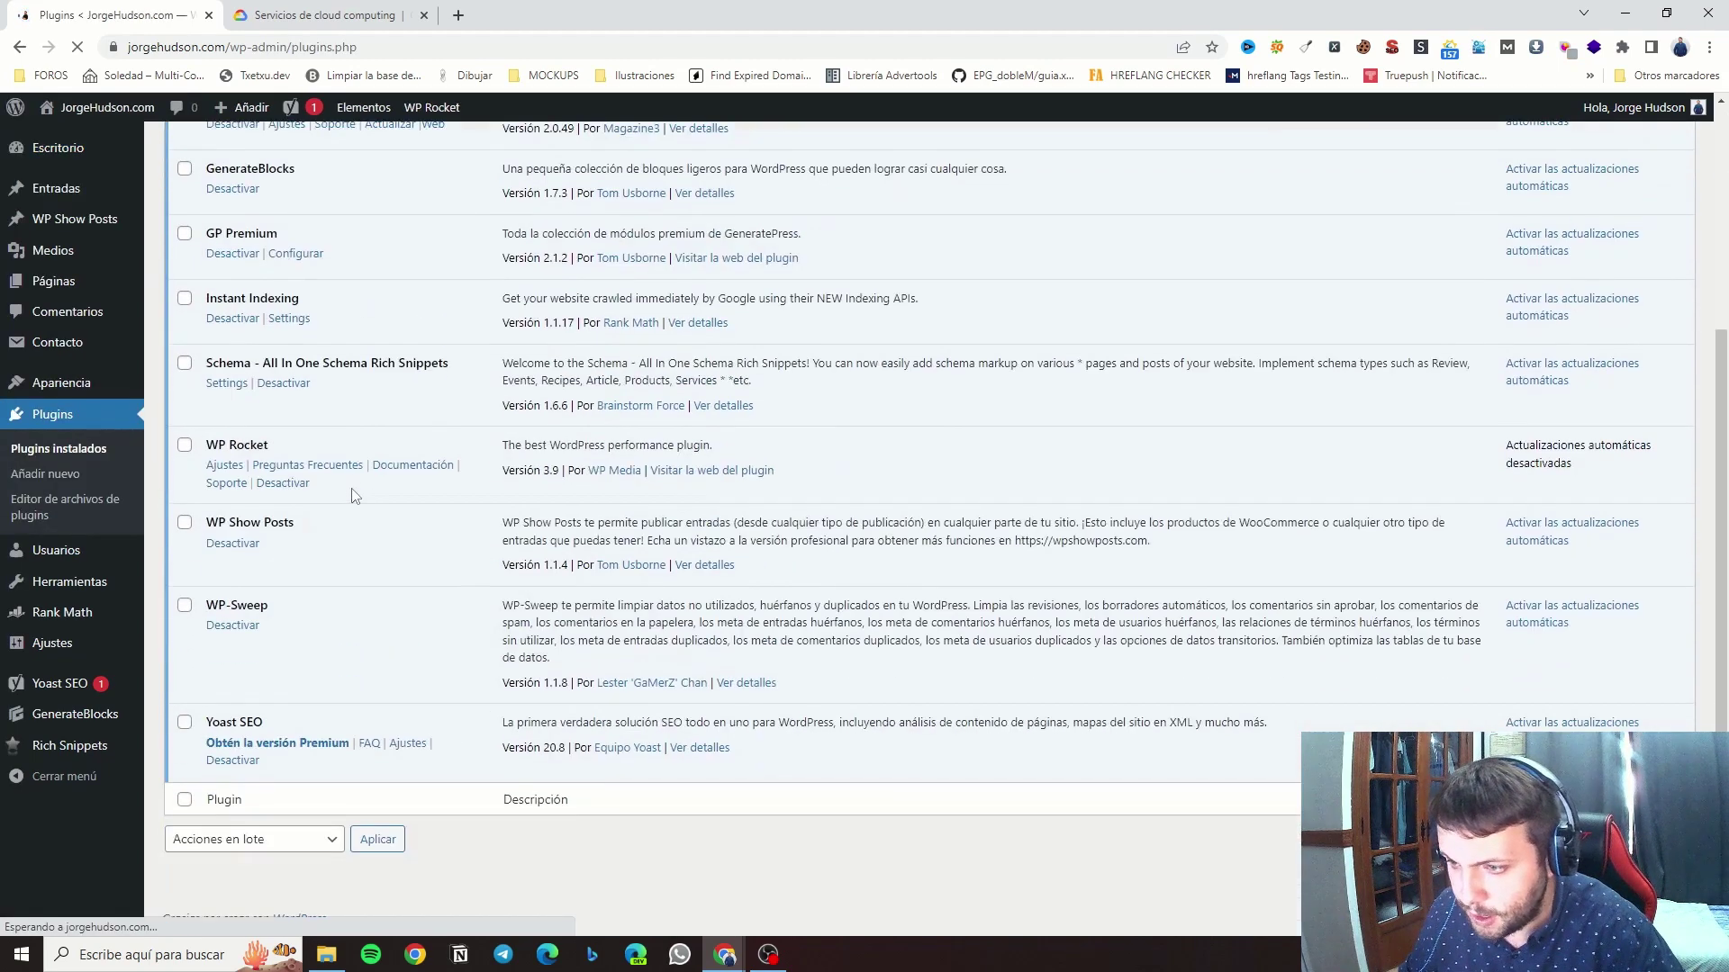
pyautogui.scroll(3, 284, 541)
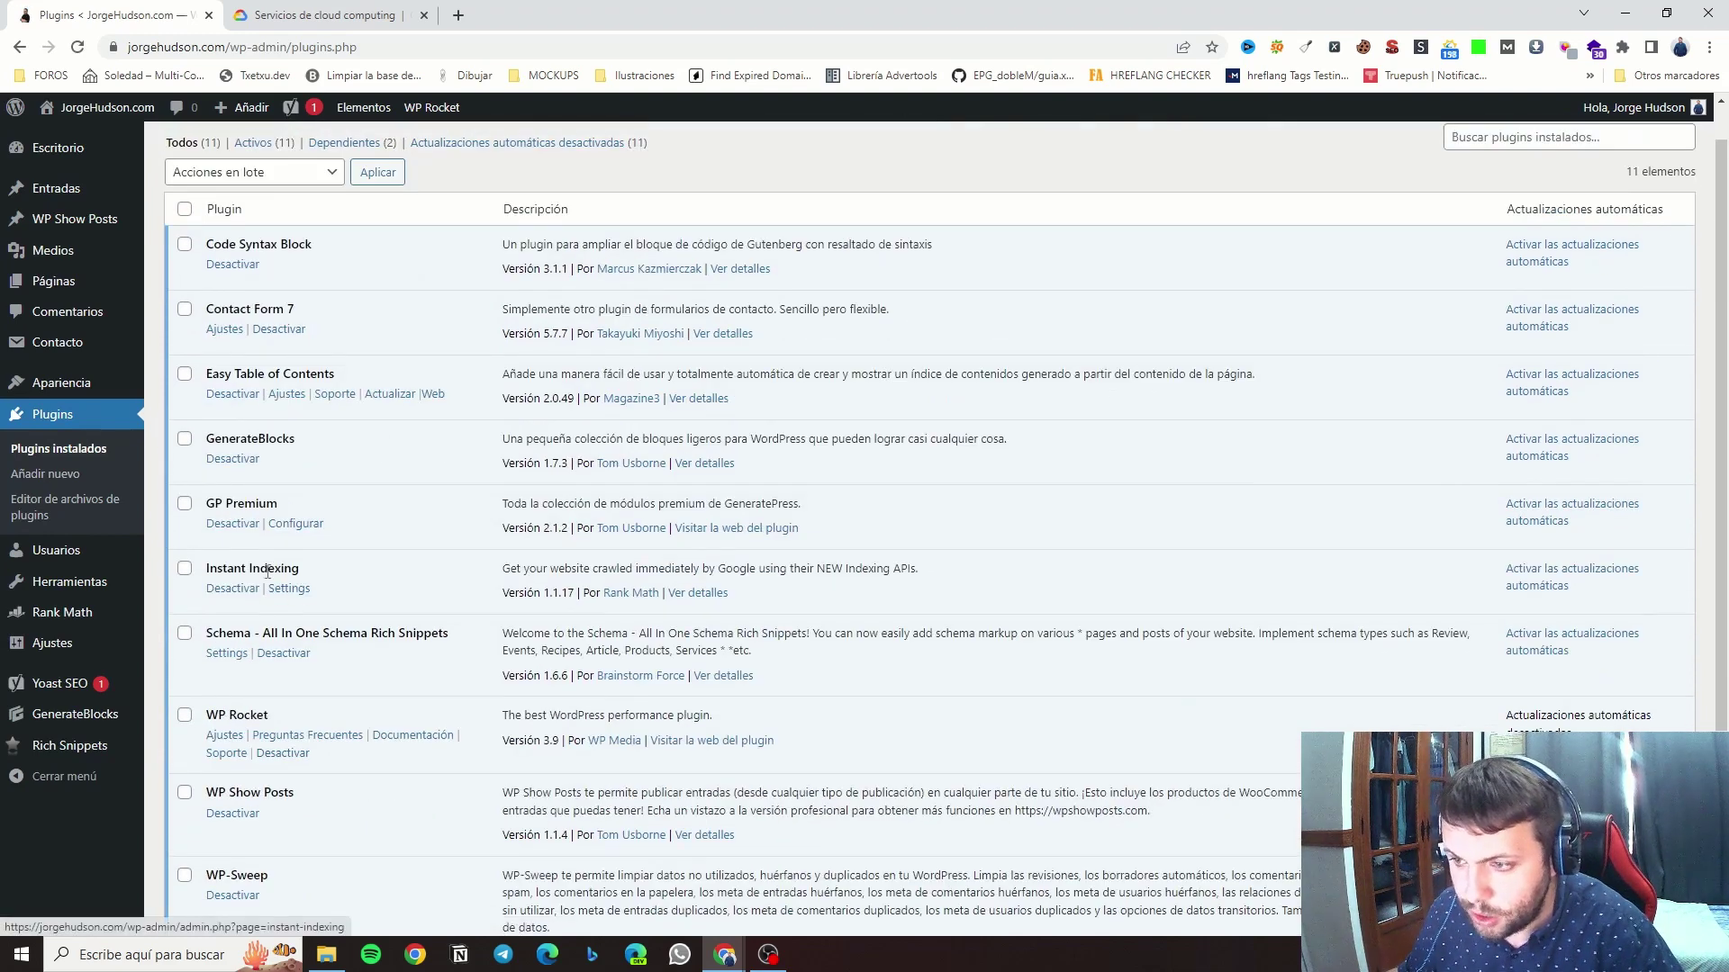
pyautogui.moveTo(207, 571); pyautogui.dragTo(307, 577)
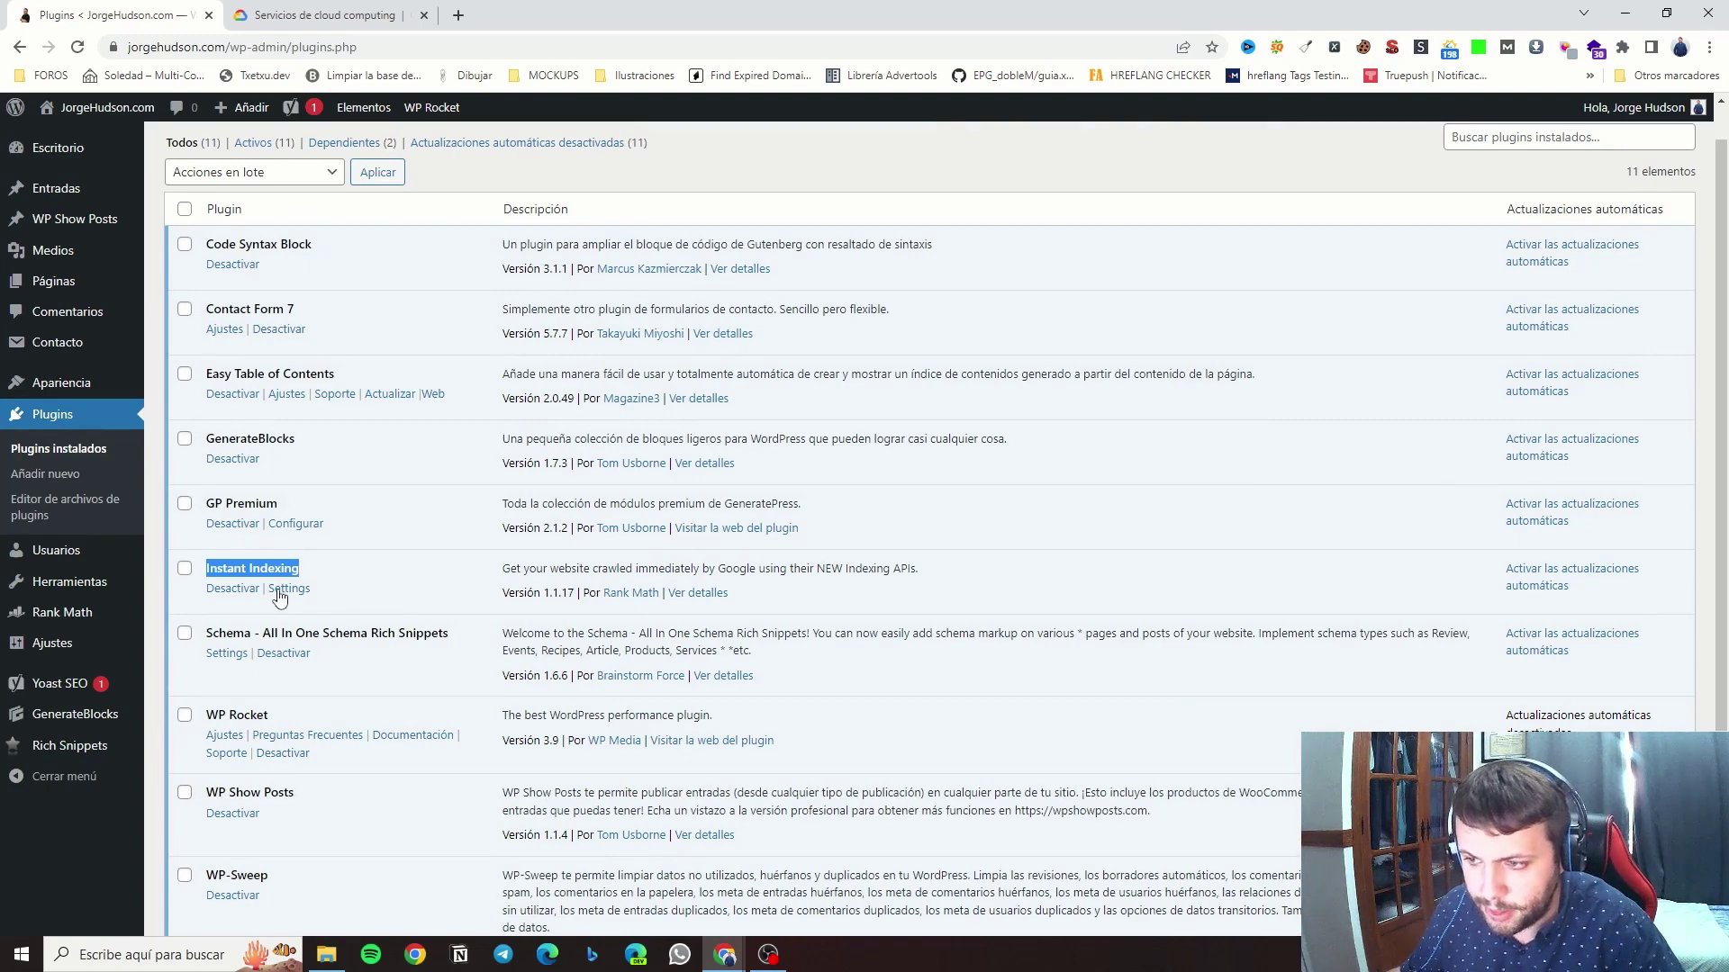
# Search the directory of new plugins for "instant indexing".
pyautogui.click(61, 476)
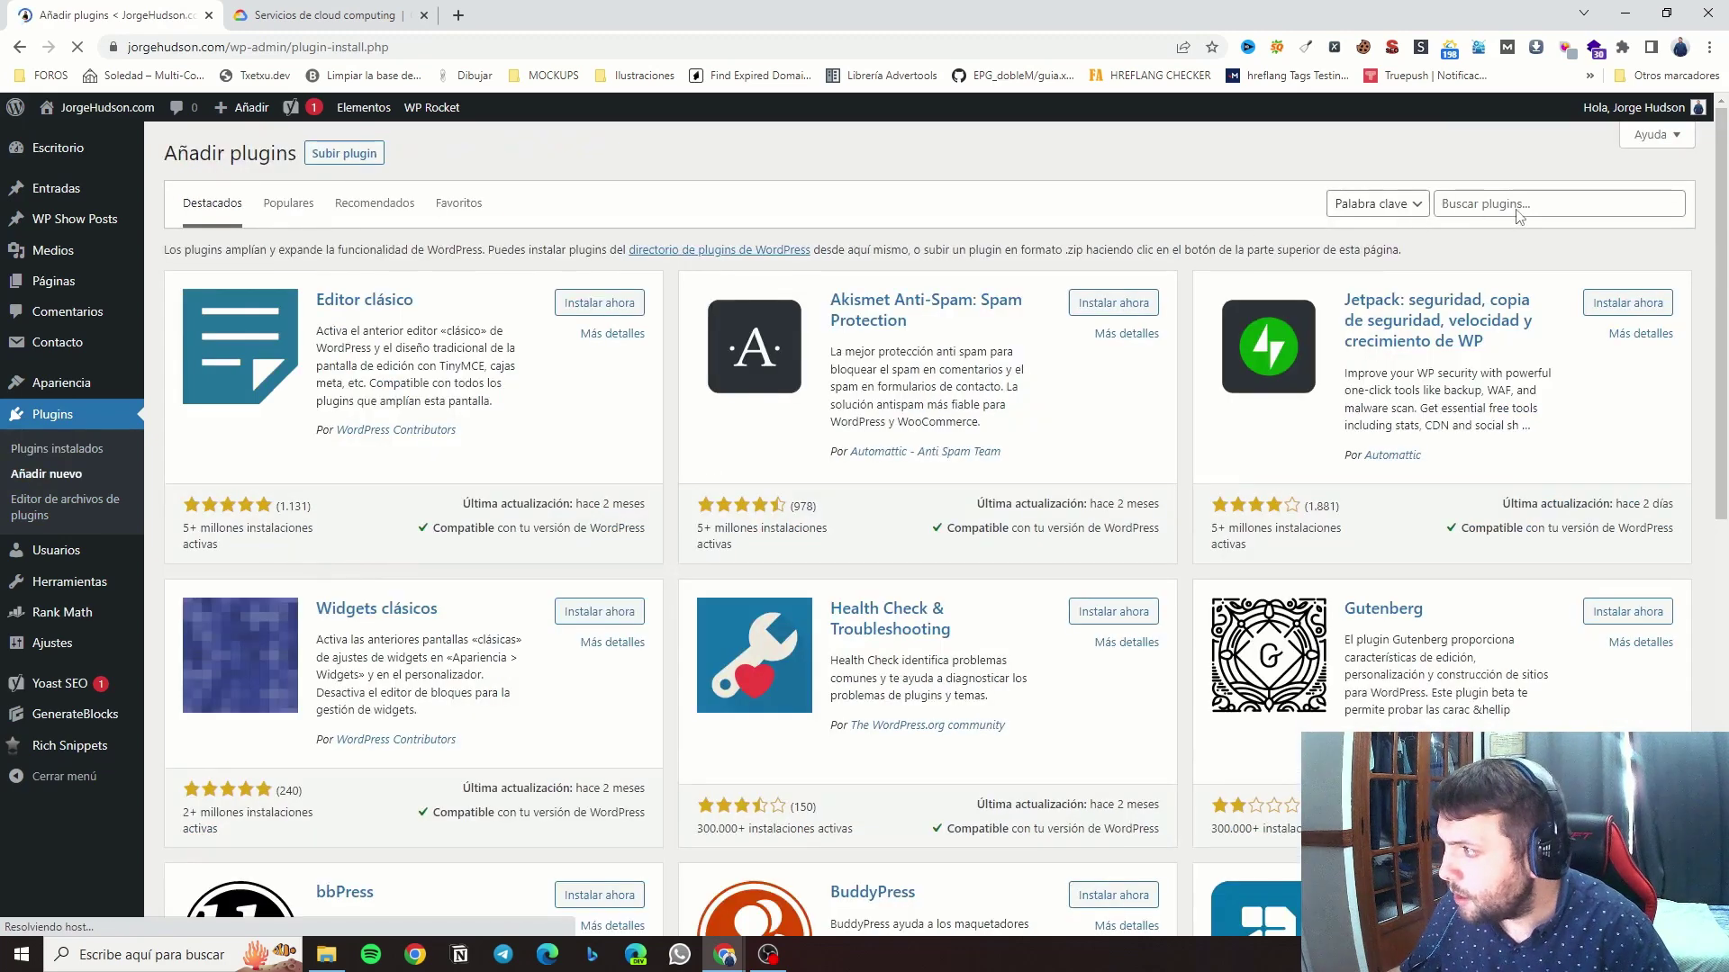
pyautogui.click(1517, 209)
pyautogui.write('instant ')
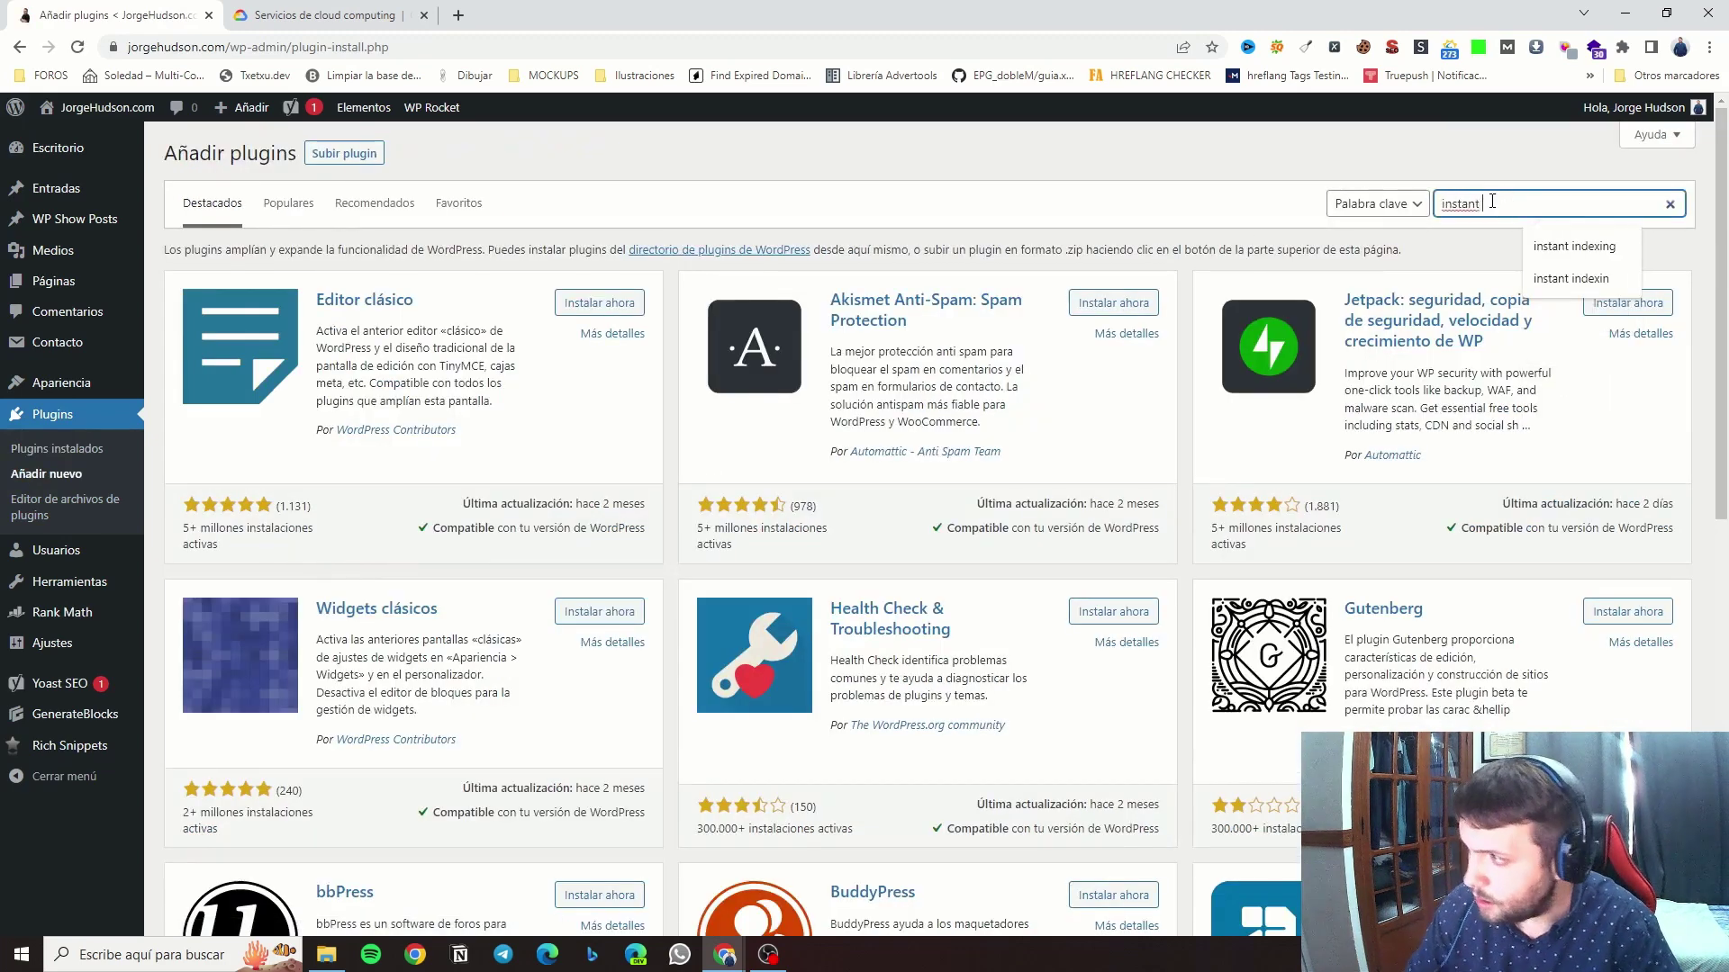
pyautogui.write('indexing')
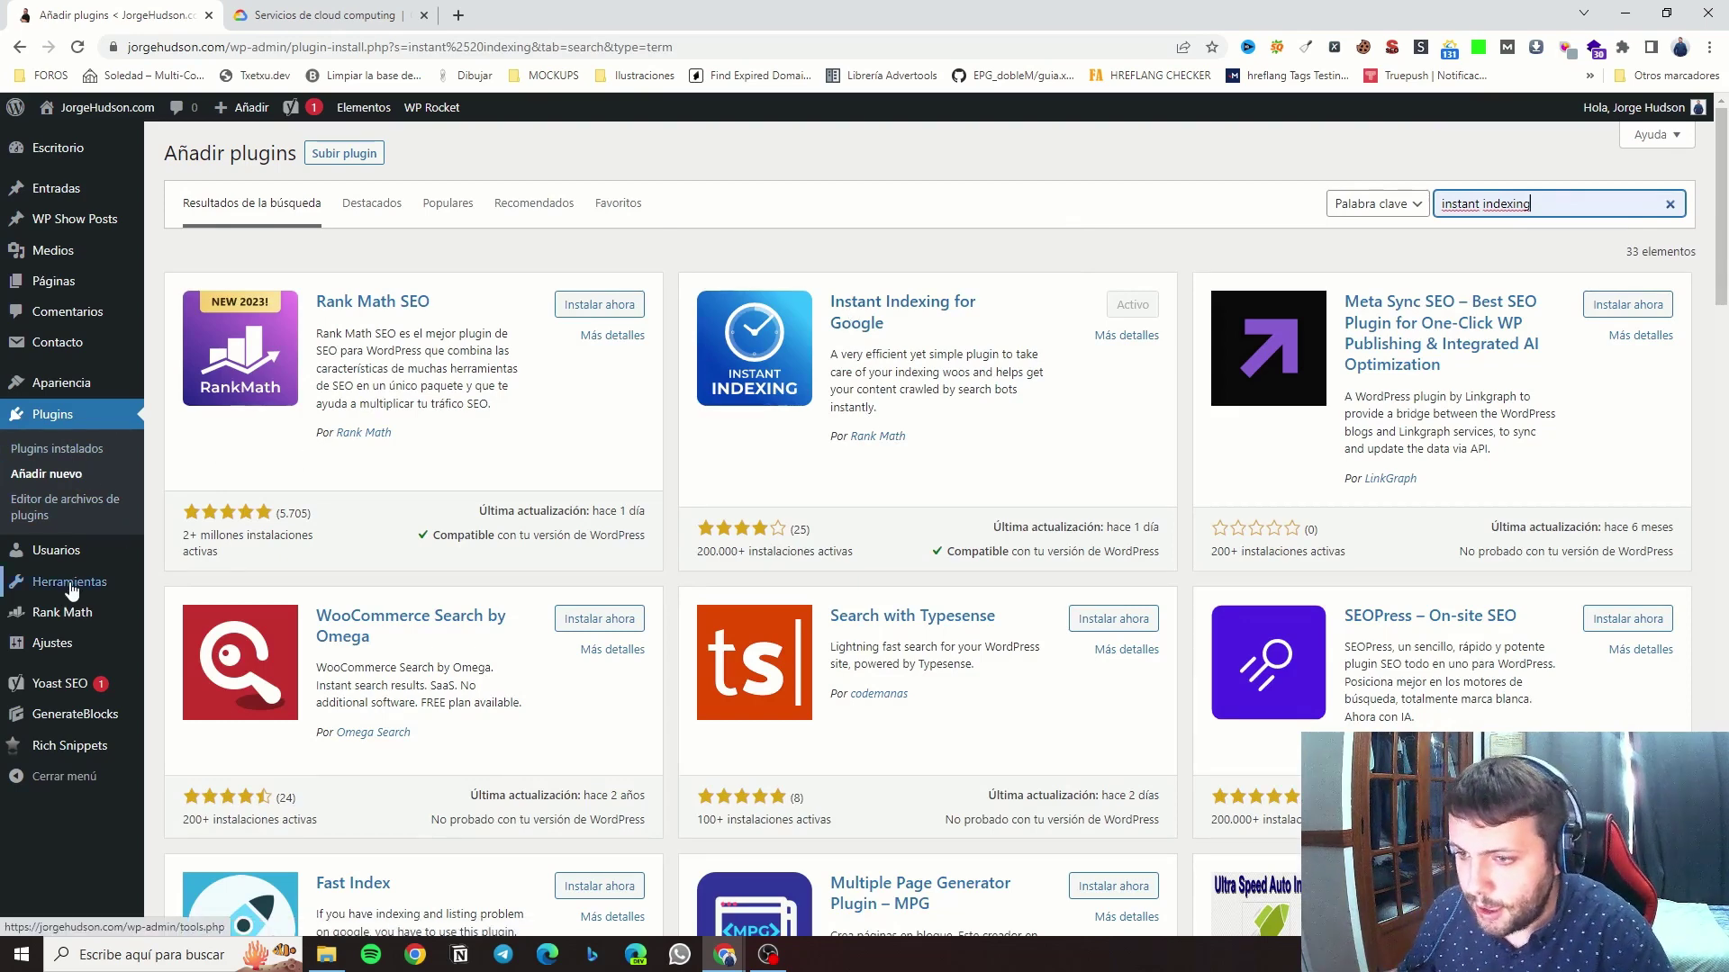
# Open Rank Math's Instant Indexing page and review its Google API settings and its URL submission console.
pyautogui.moveTo(108, 614)
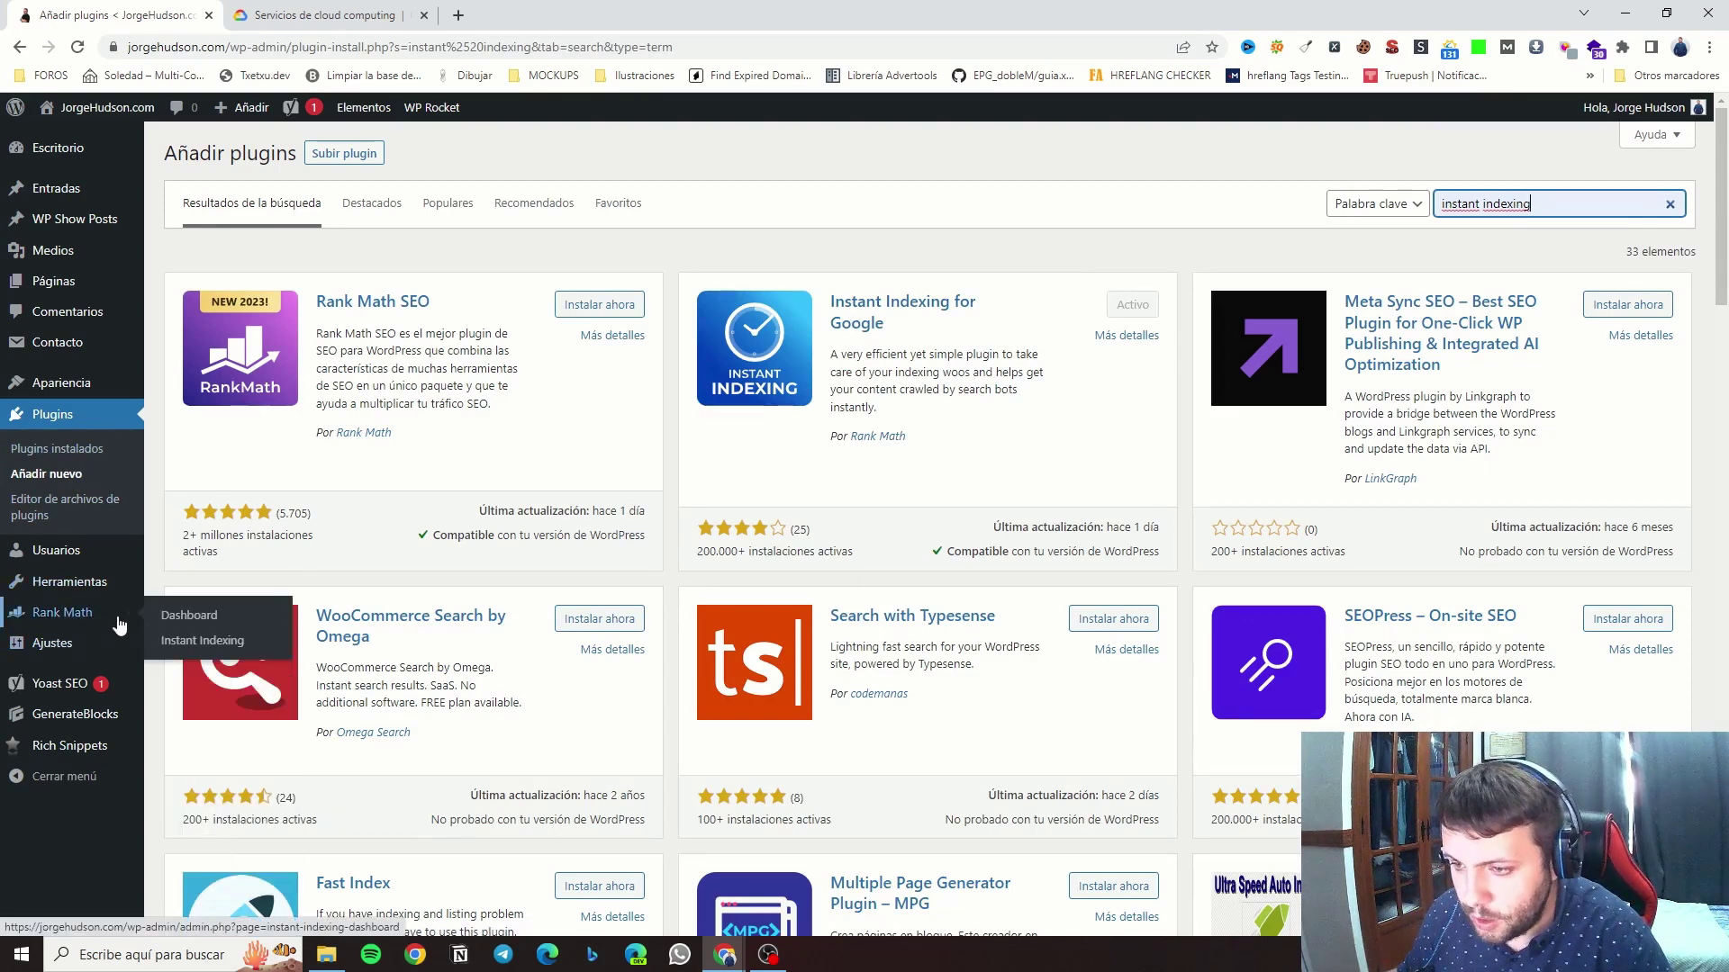
pyautogui.click(212, 643)
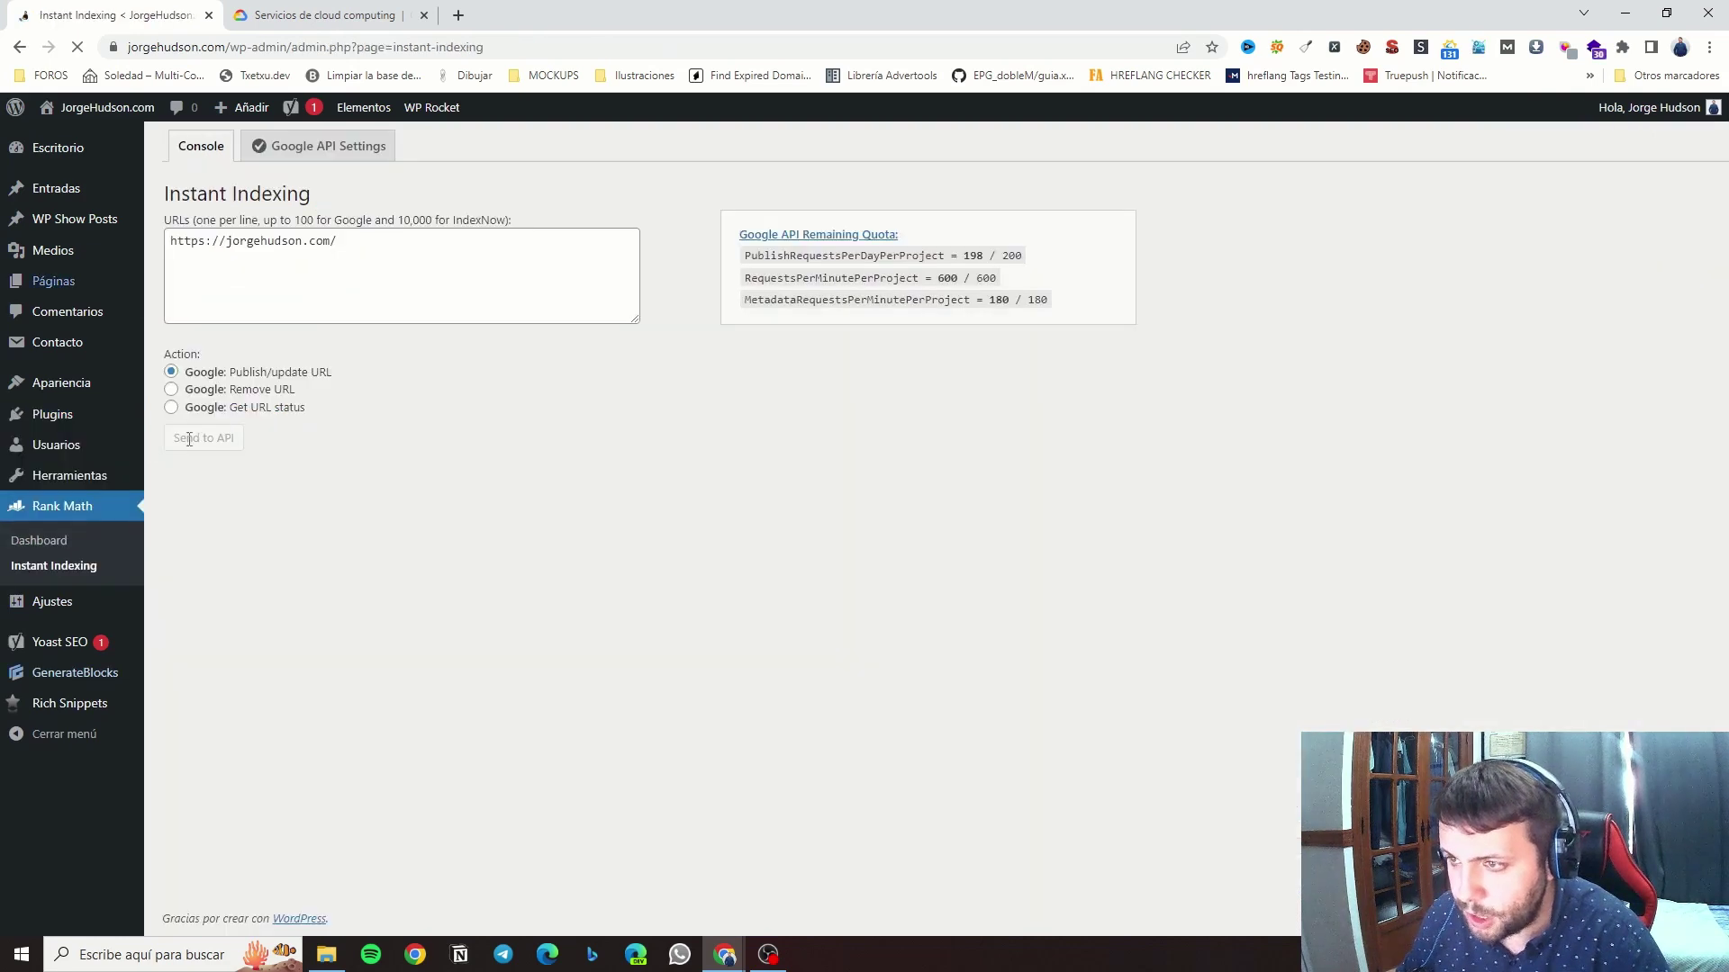
pyautogui.click(327, 153)
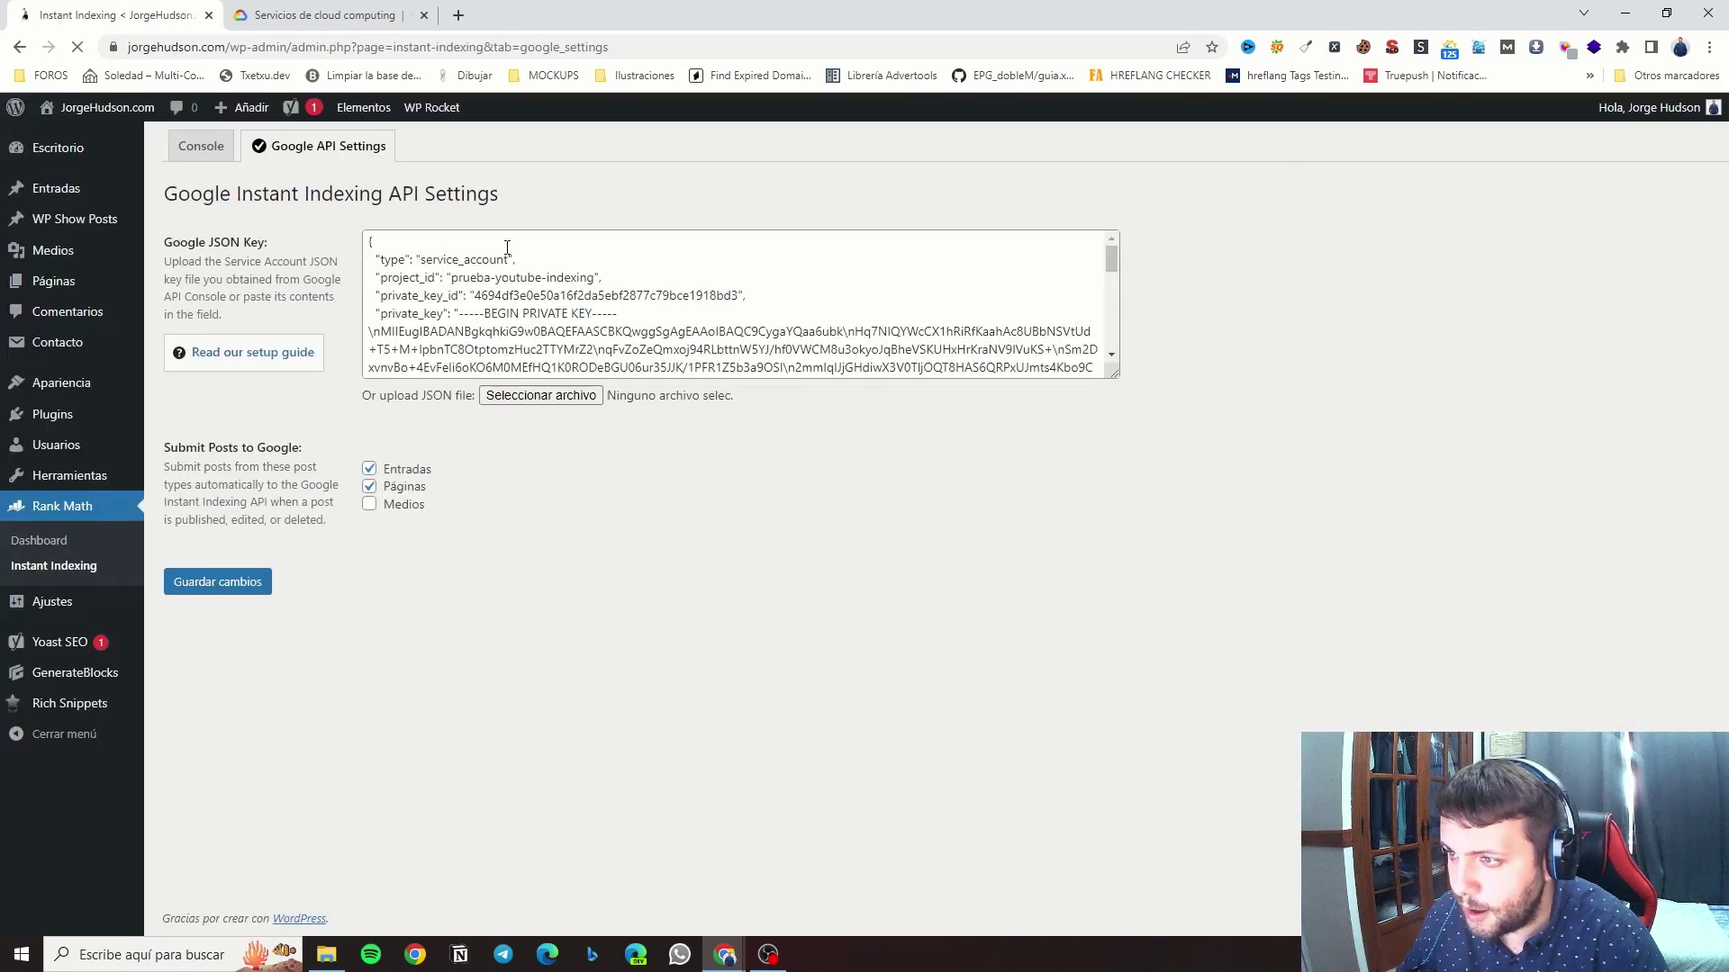
pyautogui.click(200, 153)
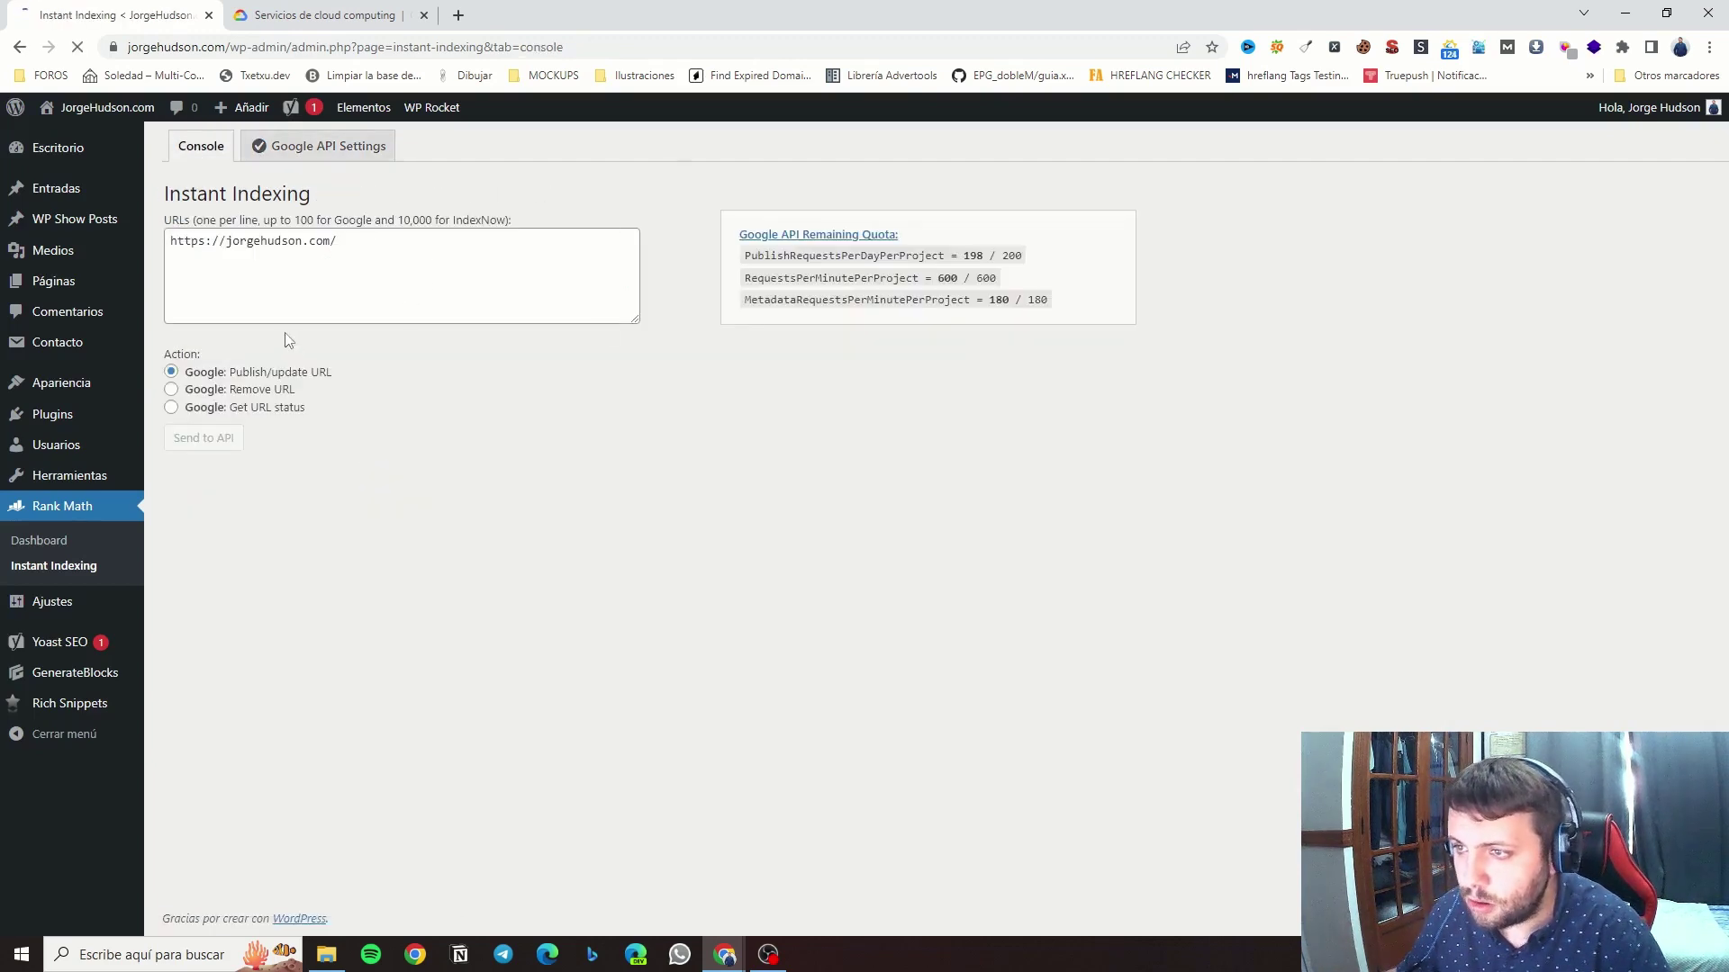
# Switch to the Google Cloud site, change to the other signed-in Google account, and open the Cloud console.
pyautogui.moveTo(317, 28)
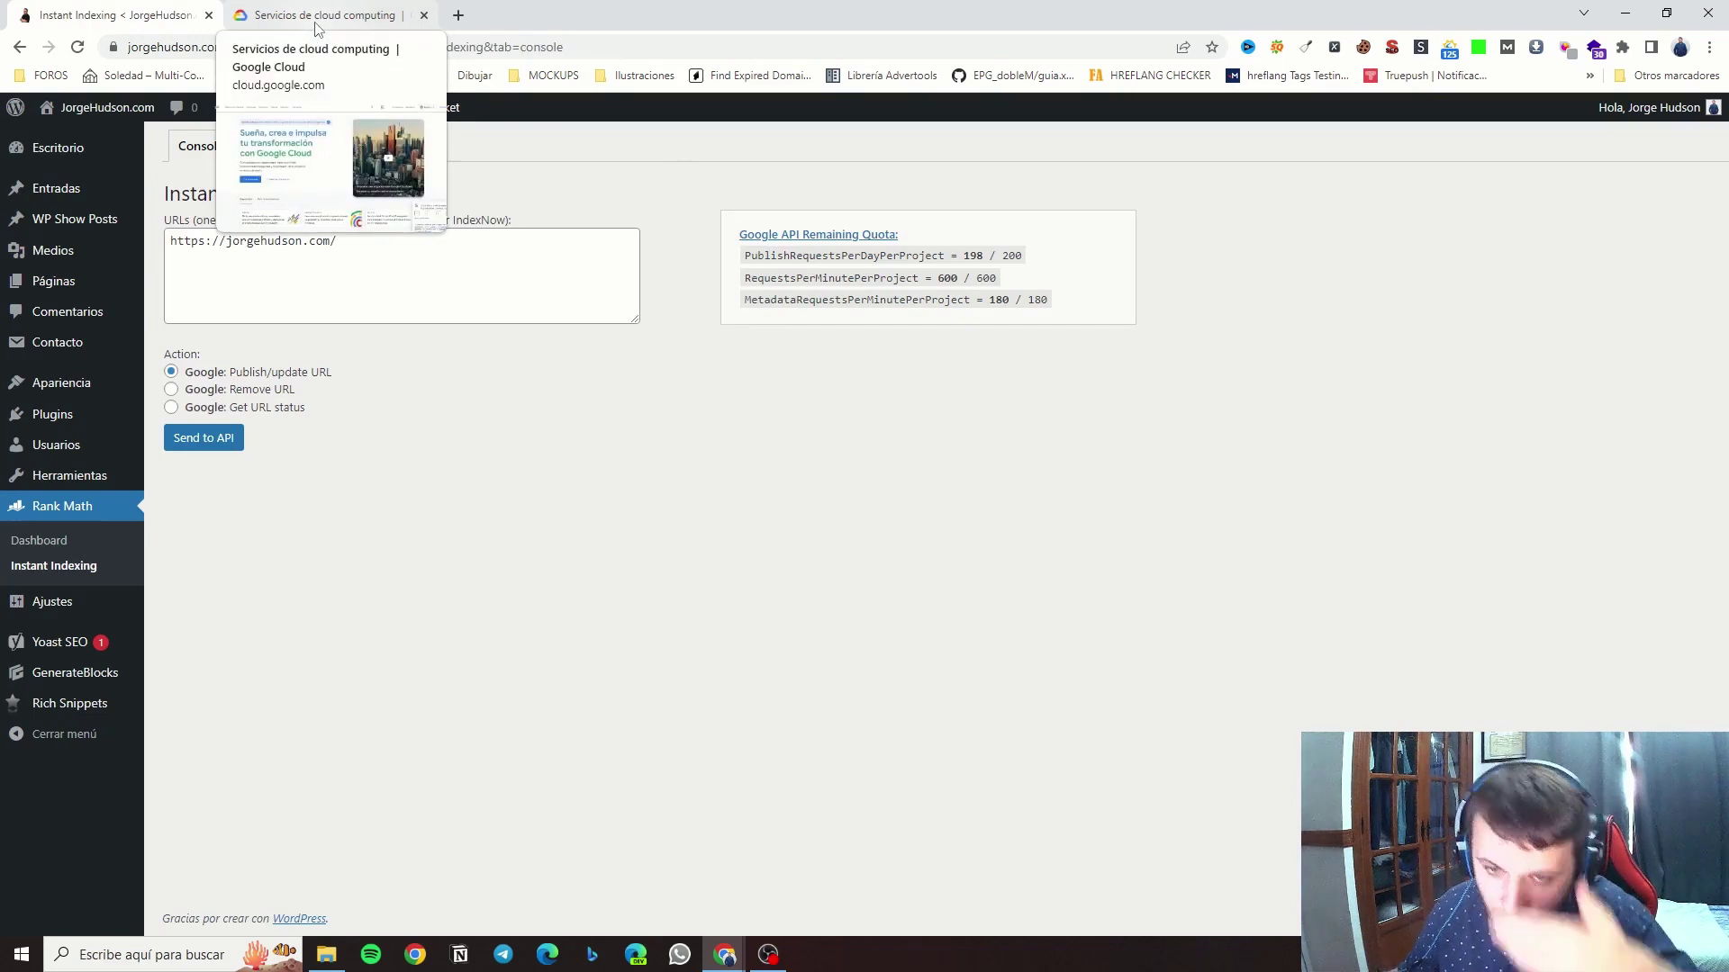
pyautogui.click(333, 9)
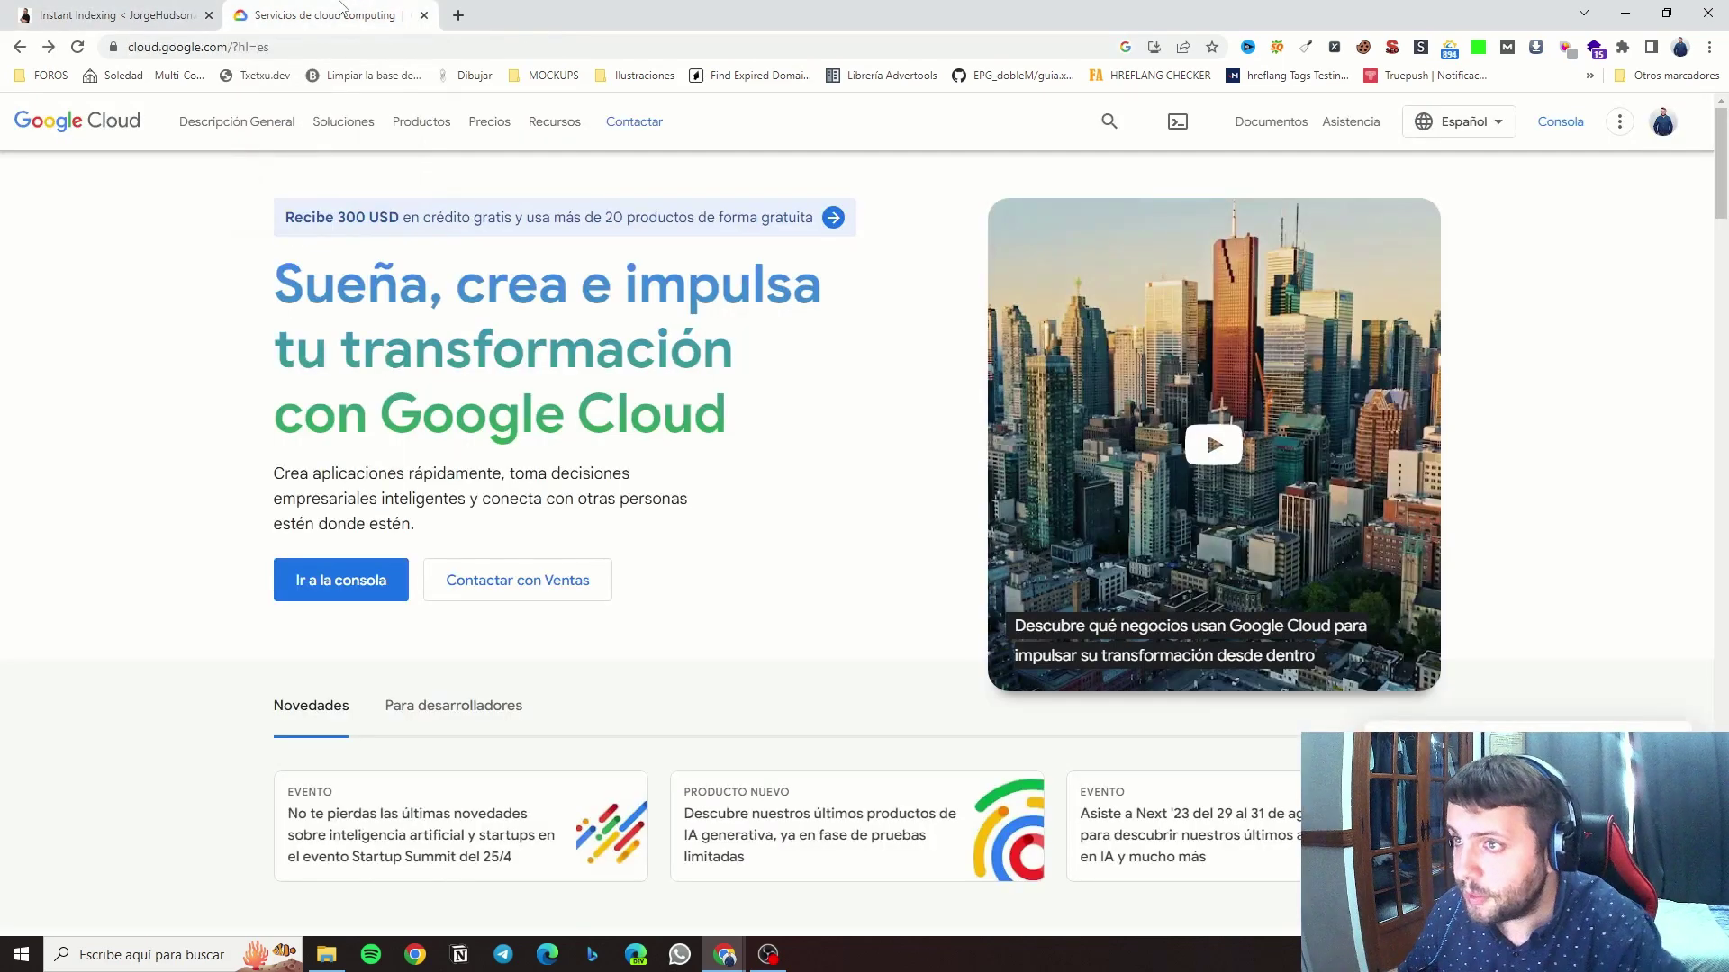
pyautogui.click(1665, 126)
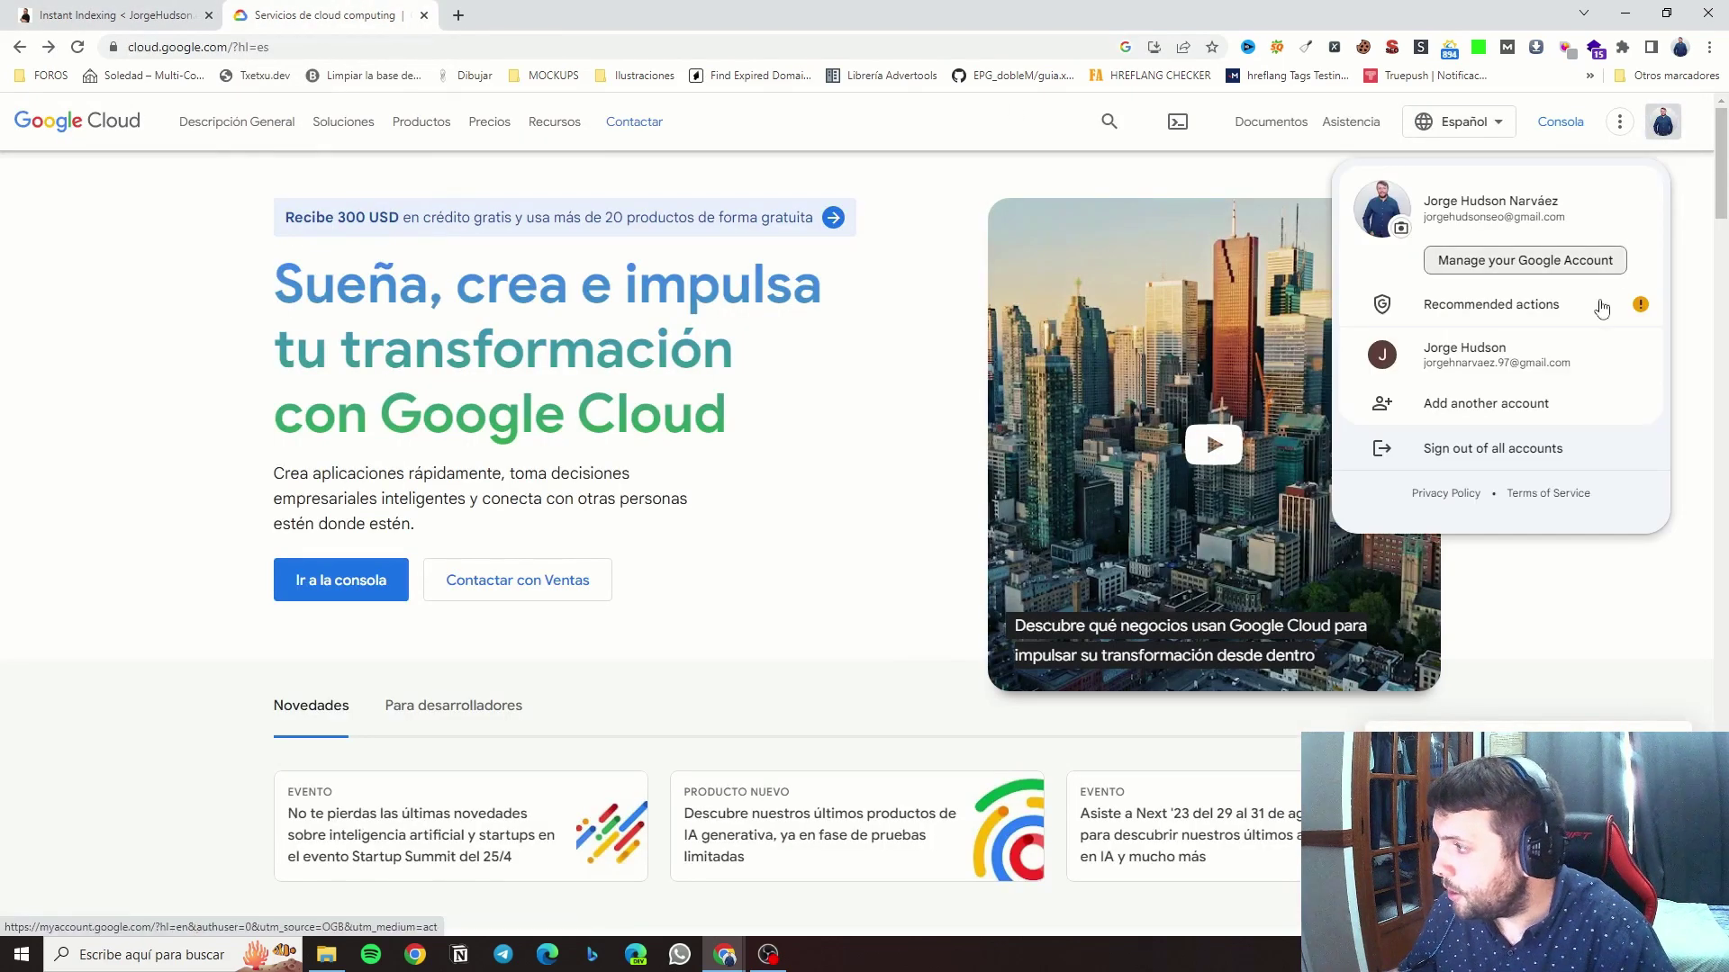
pyautogui.click(1413, 371)
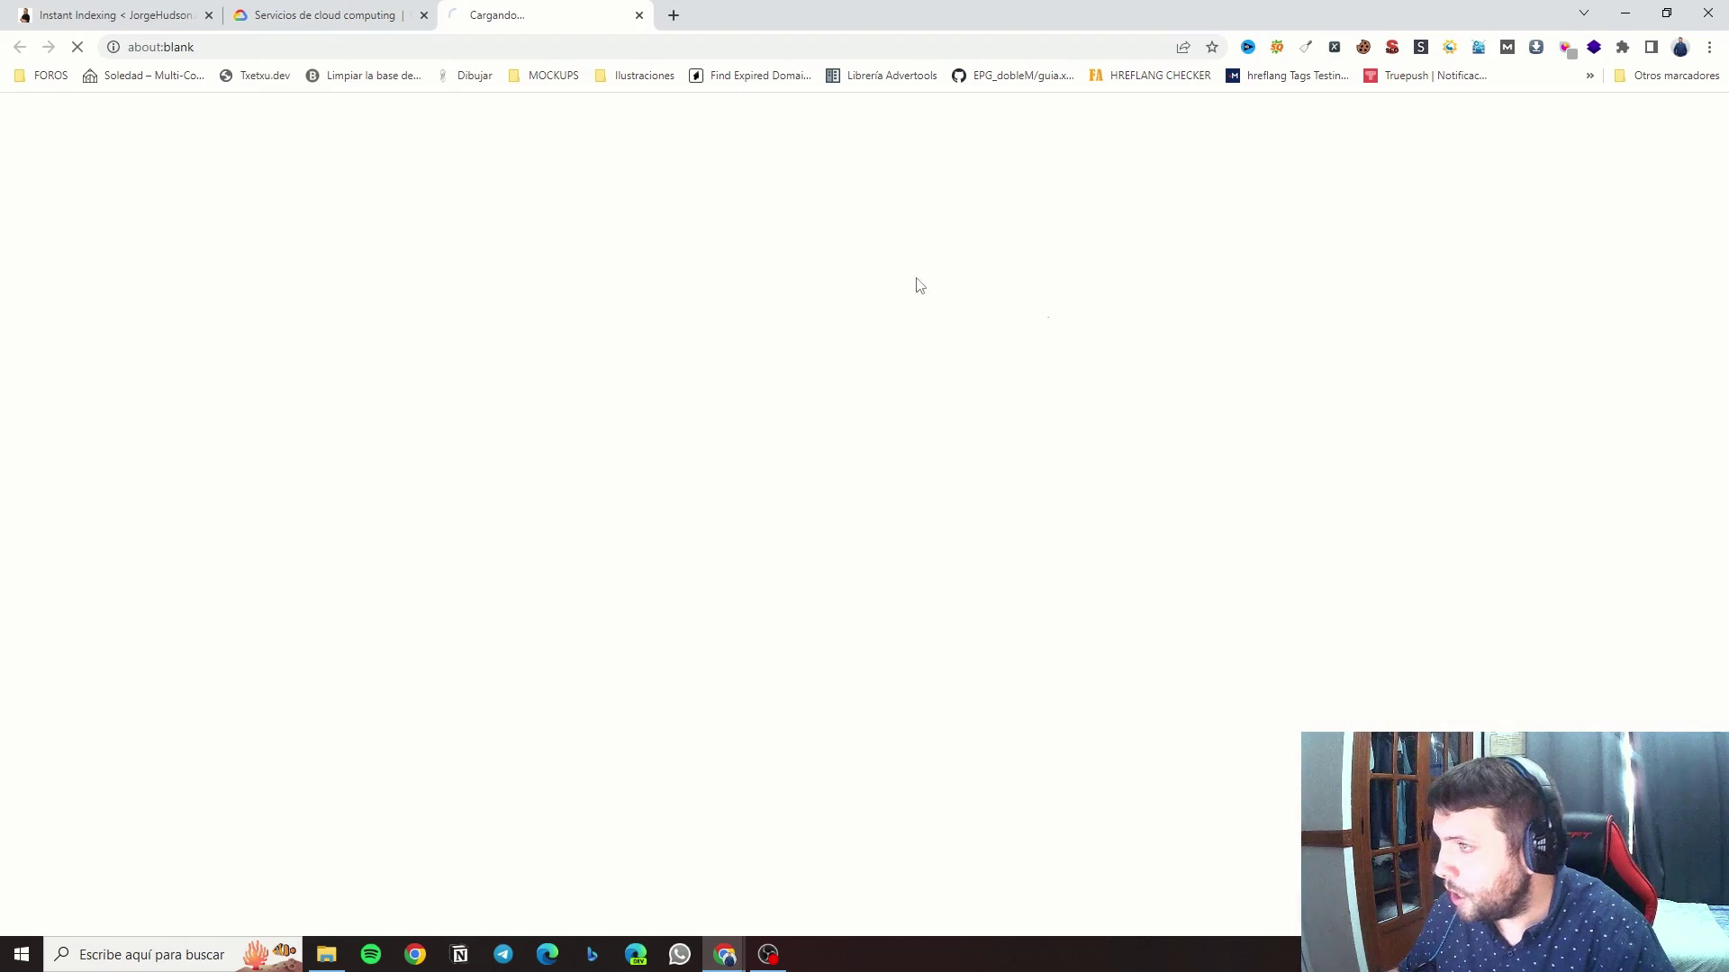
pyautogui.click(424, 15)
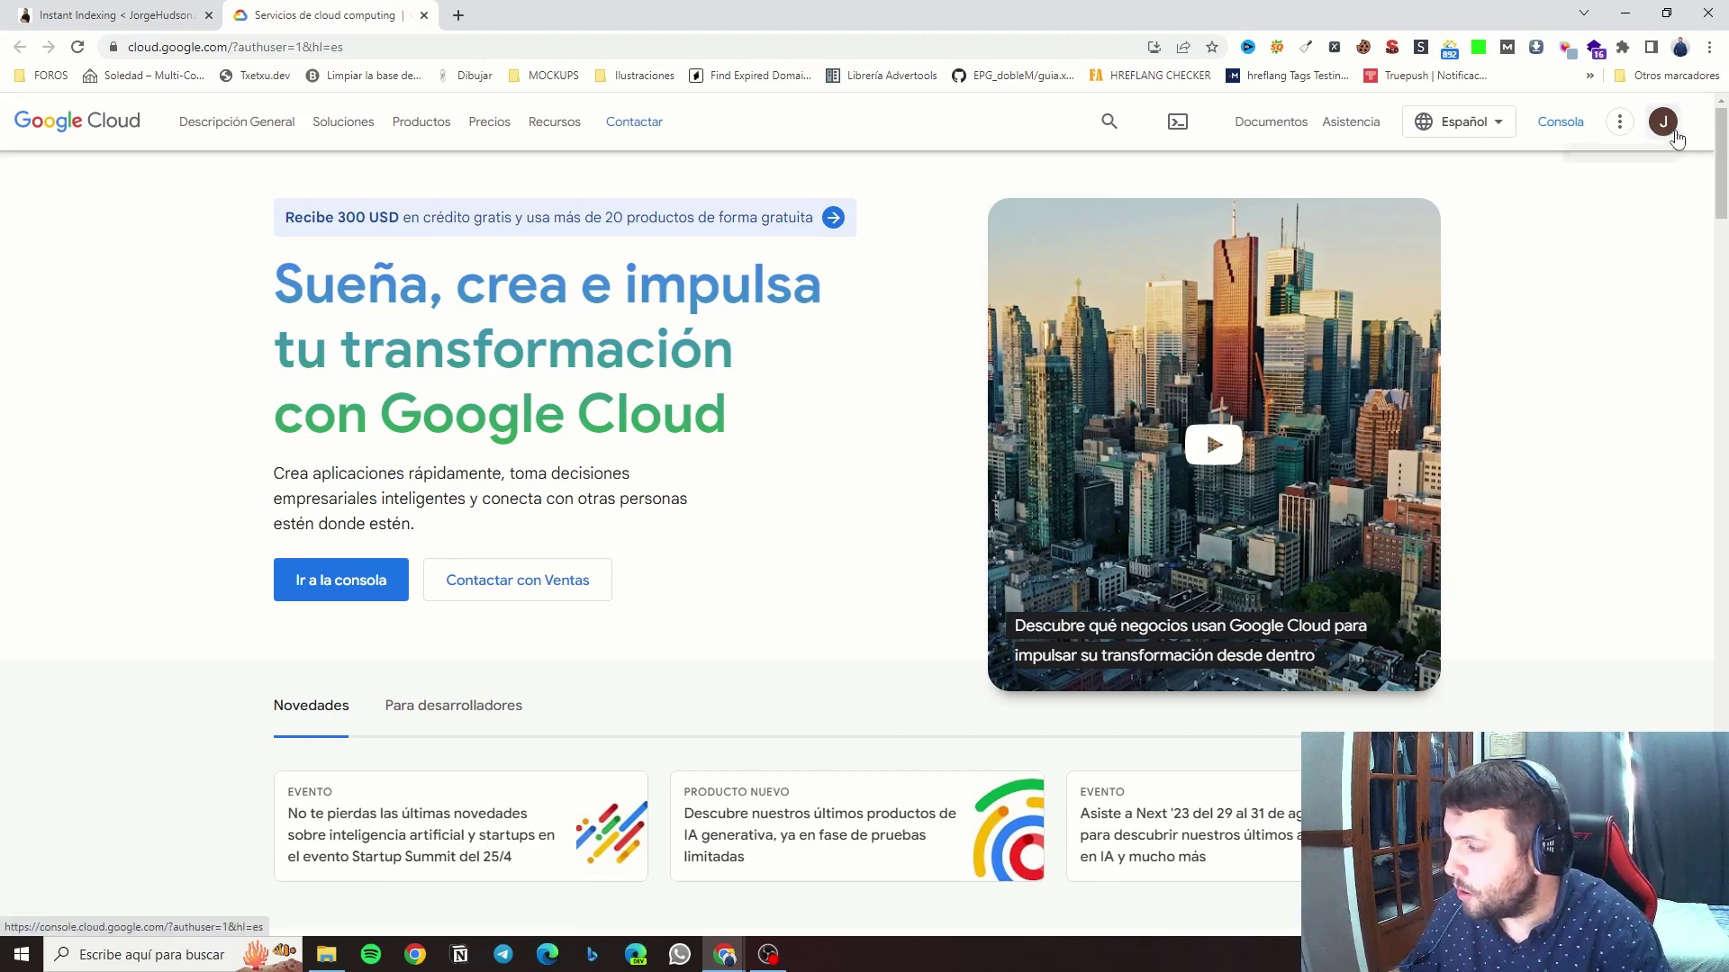
pyautogui.click(1568, 125)
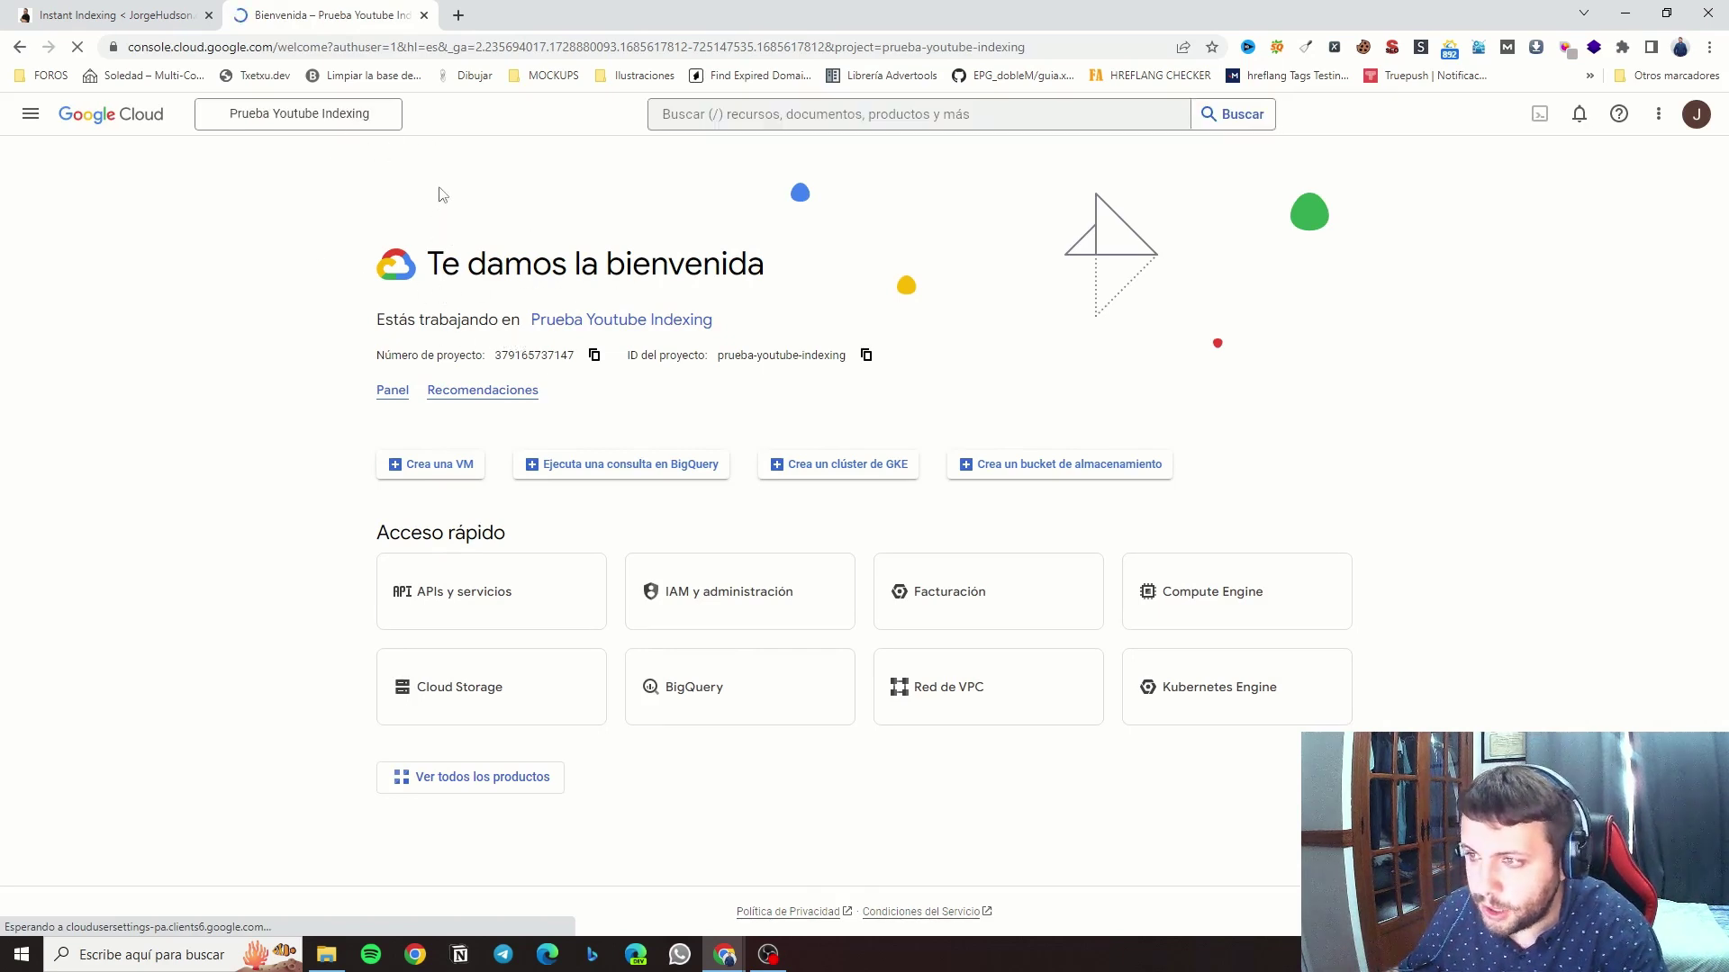
pyautogui.click(388, 115)
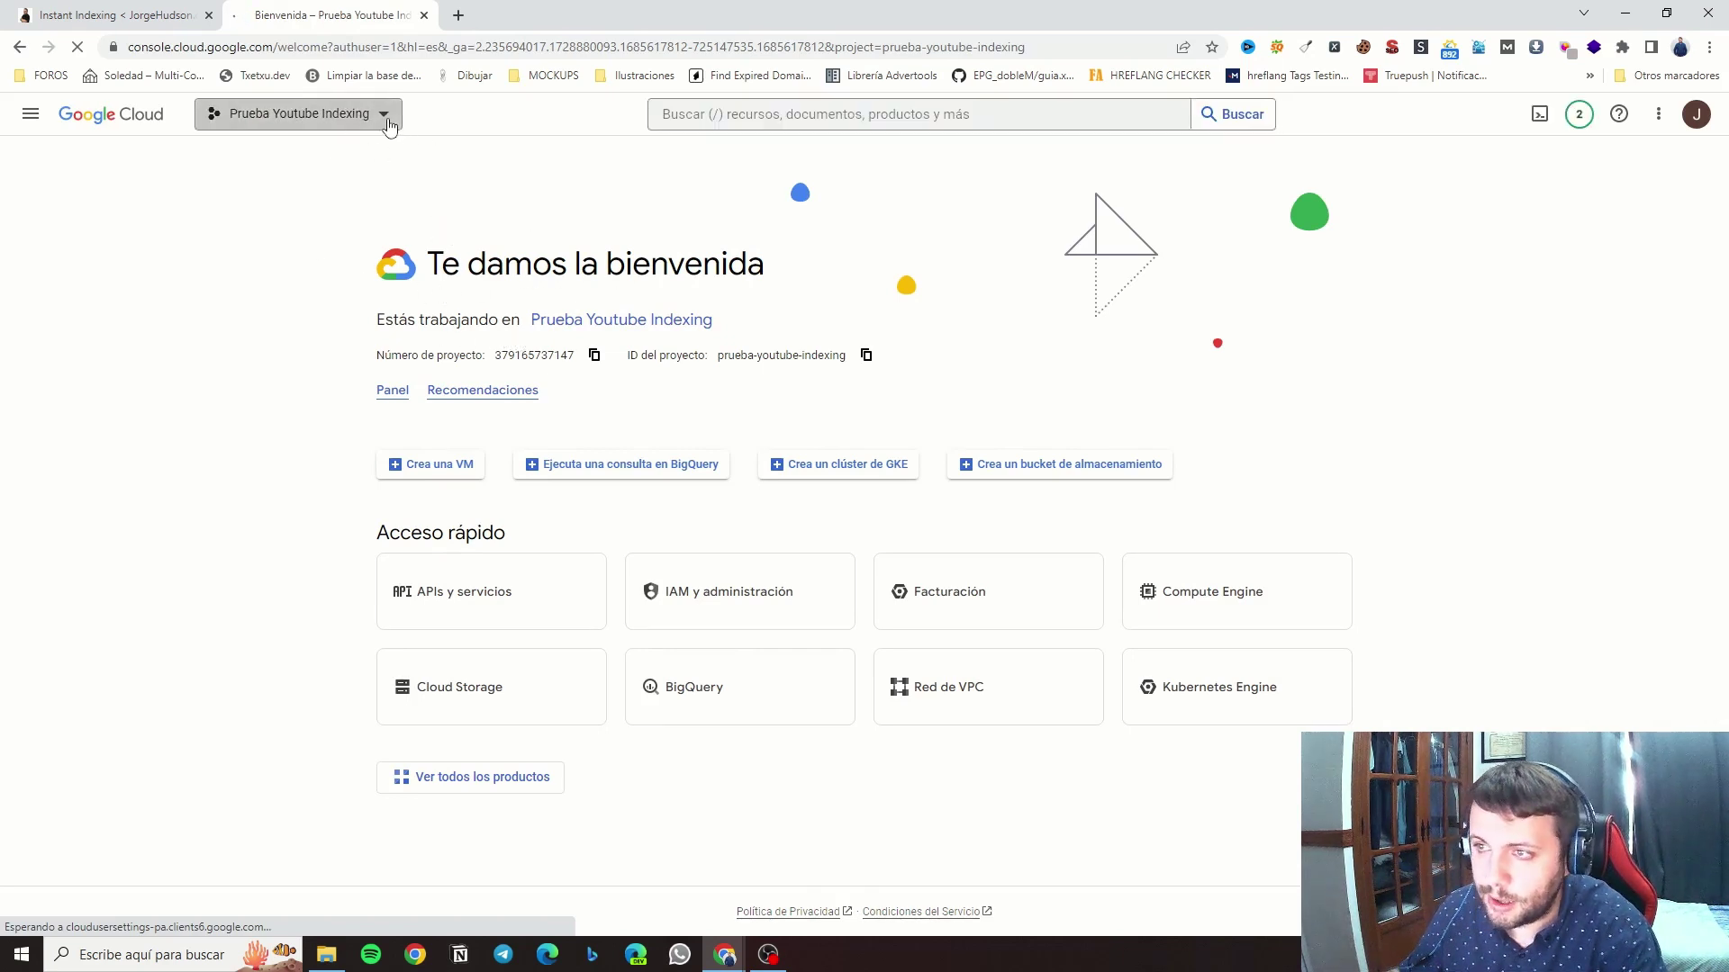
pyautogui.click(1104, 276)
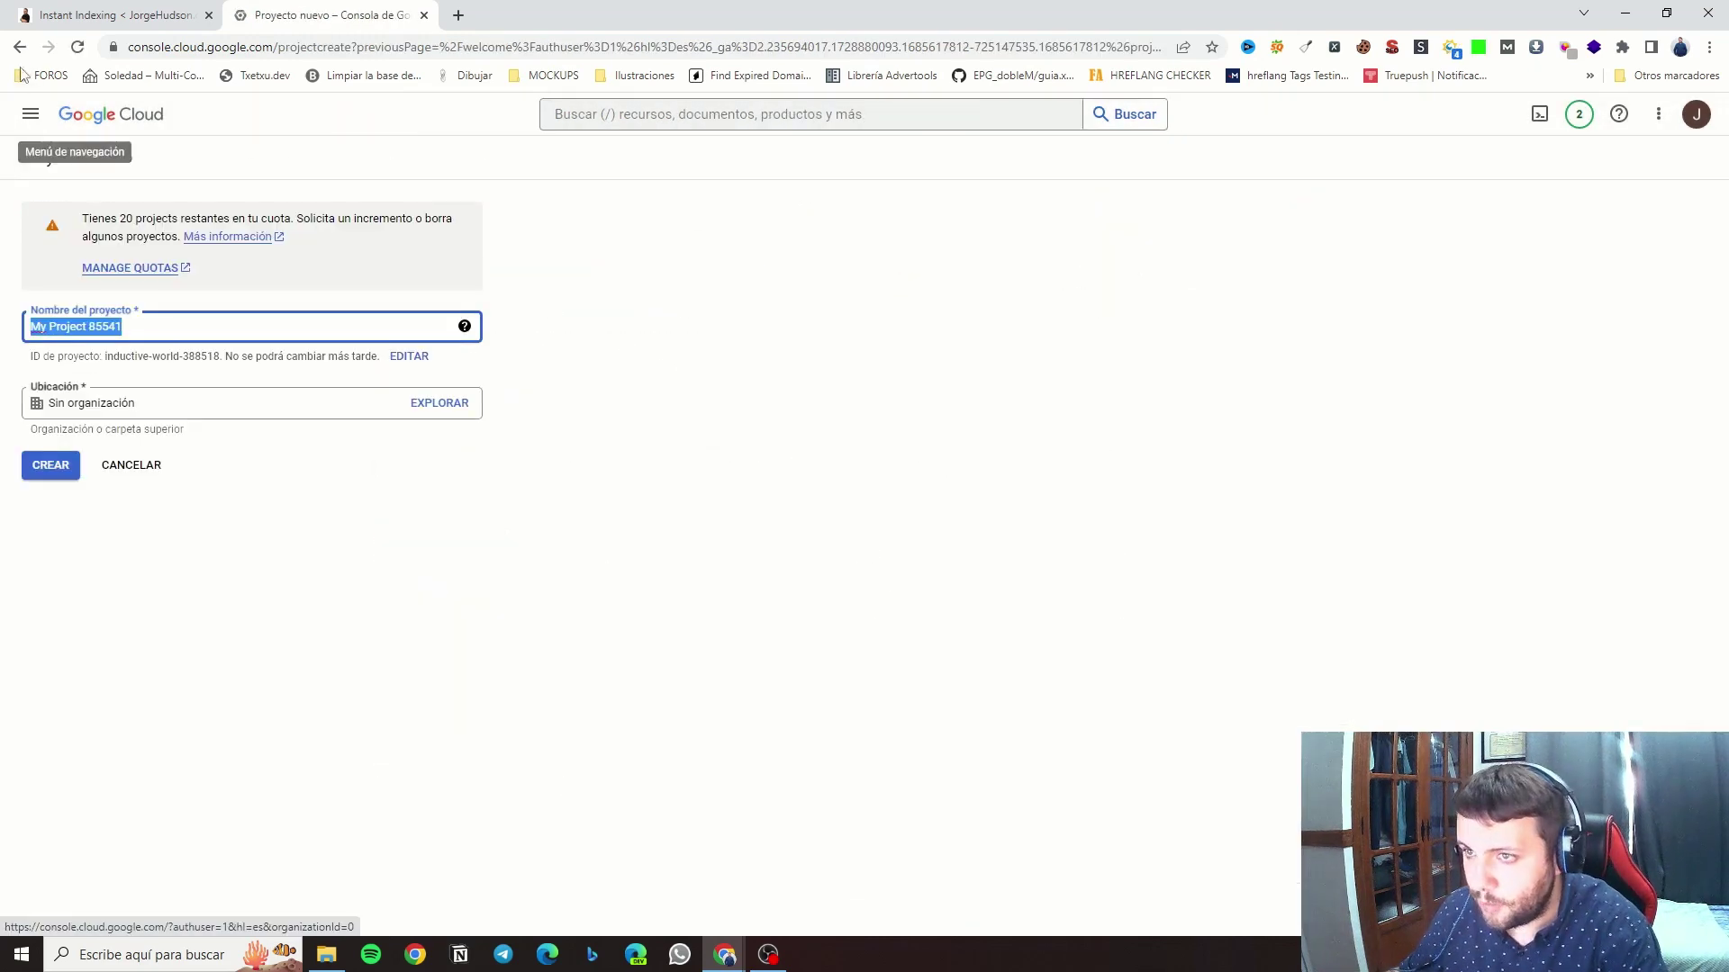
pyautogui.hotkey('alt', 'Left')
# Create a new Google Cloud project named "Prueba 2 Indexing Api" with no organization.
pyautogui.click(333, 104)
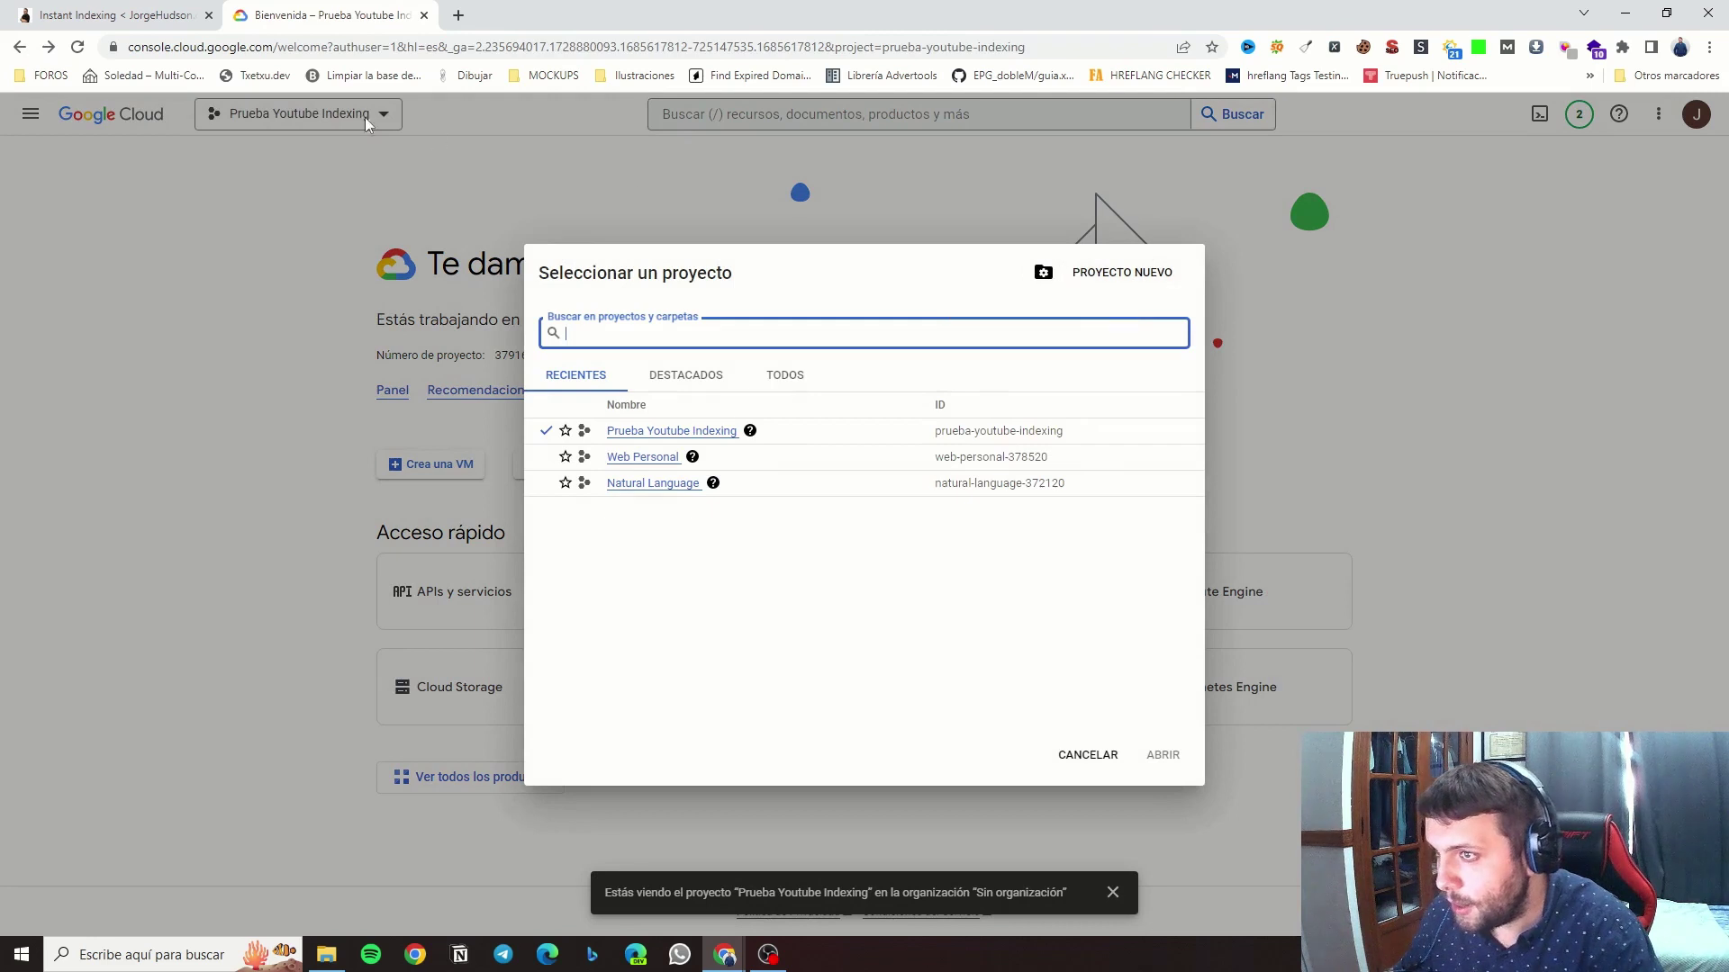
pyautogui.click(1122, 273)
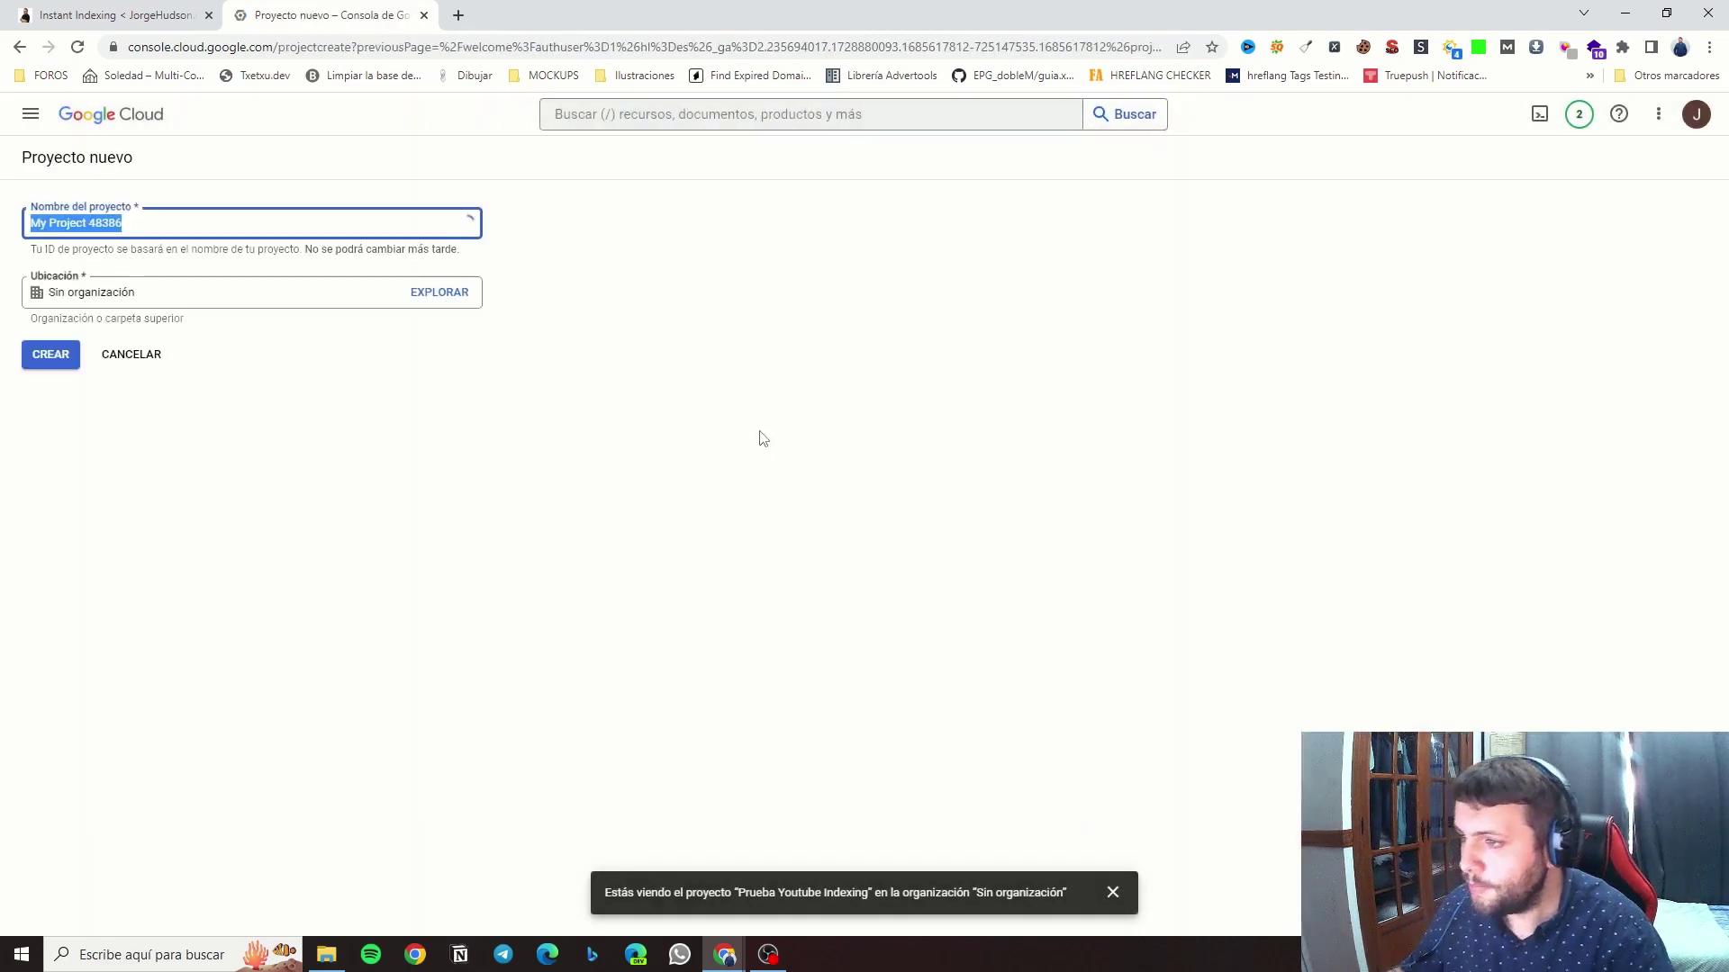
pyautogui.press('BackSpace')
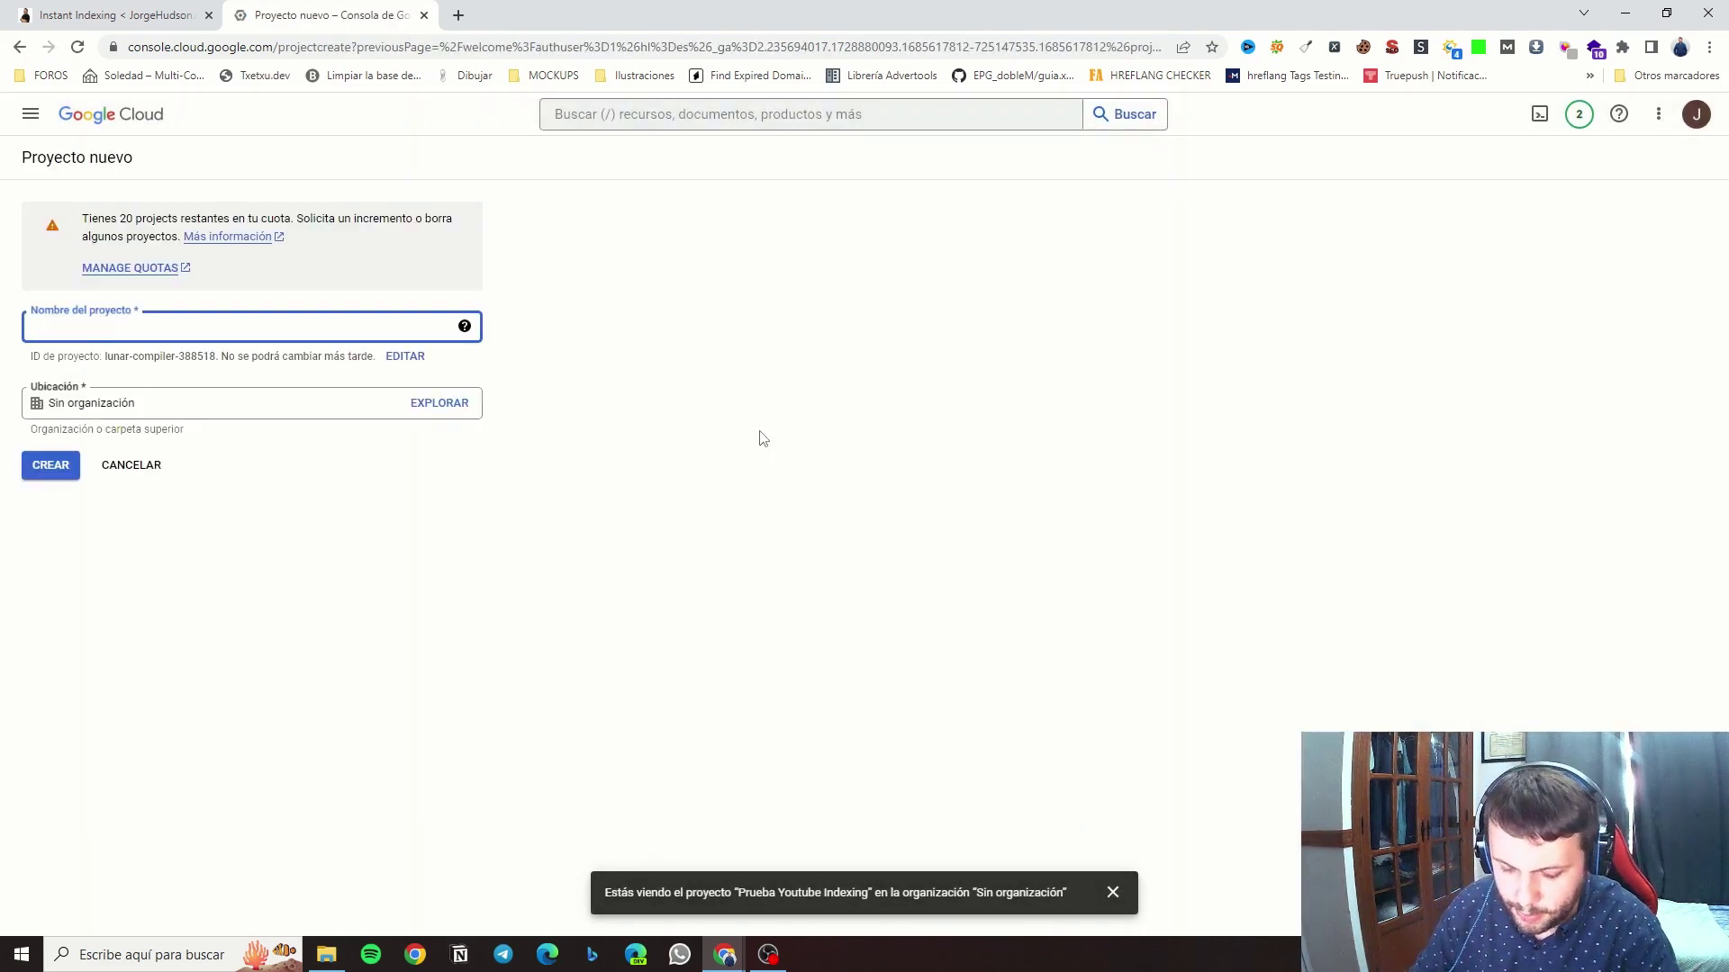
pyautogui.write('Prueba 2 Yo')
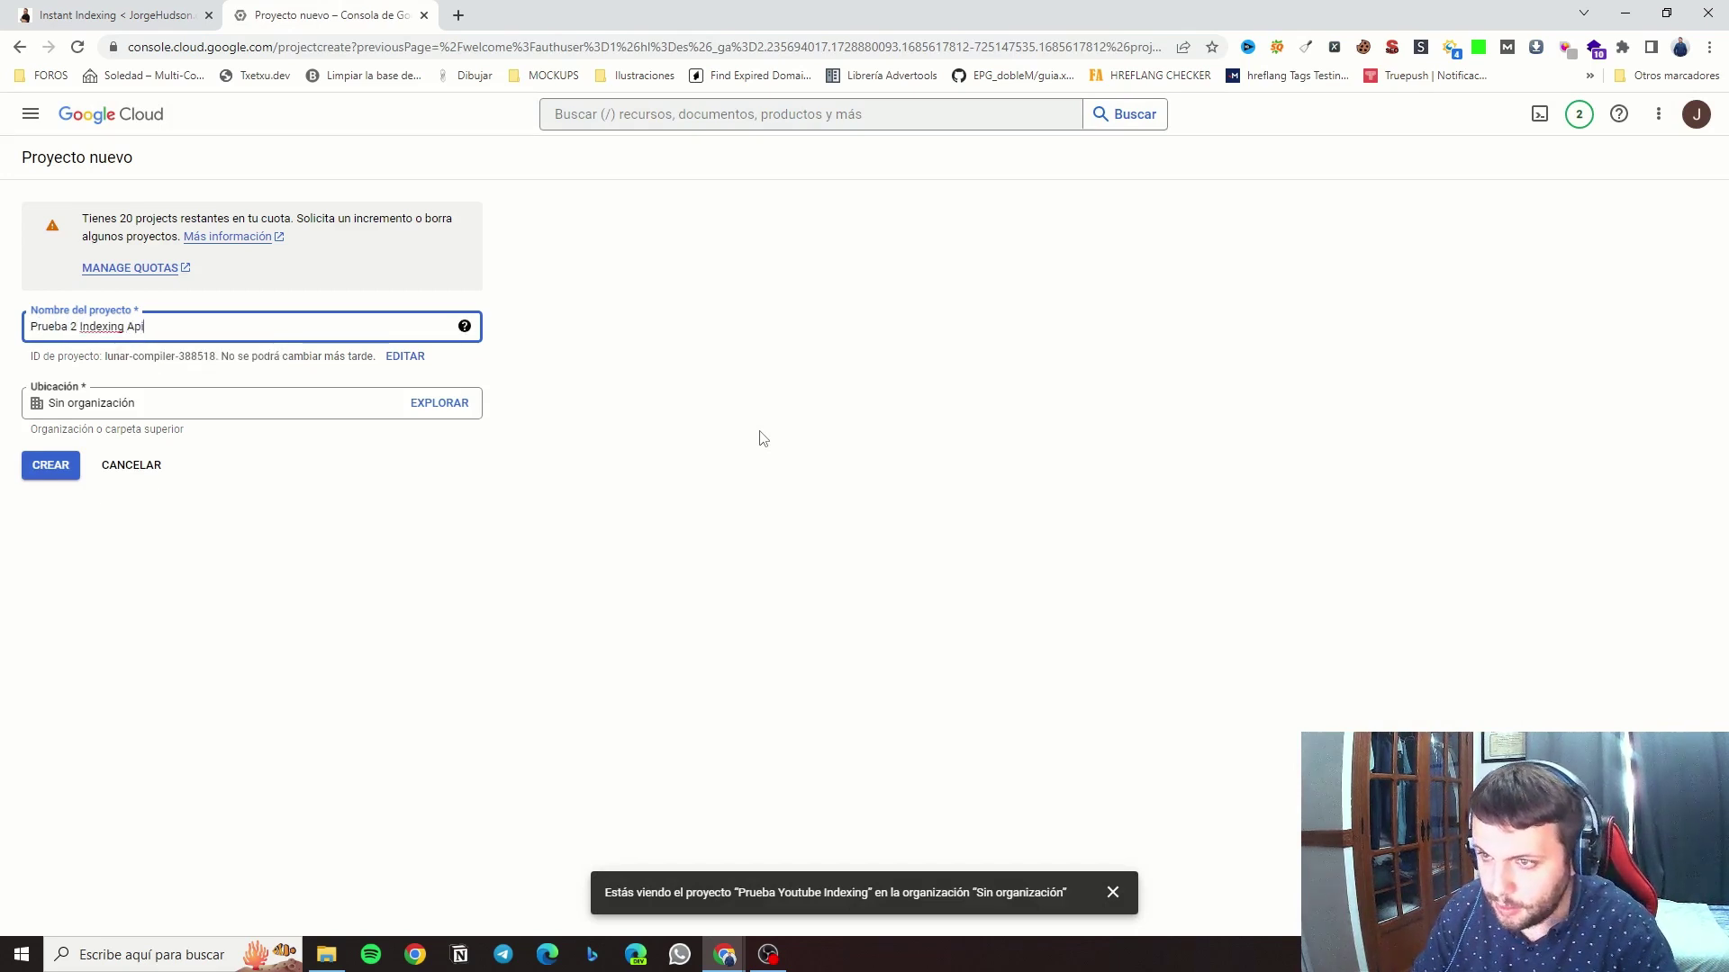
pyautogui.click(51, 465)
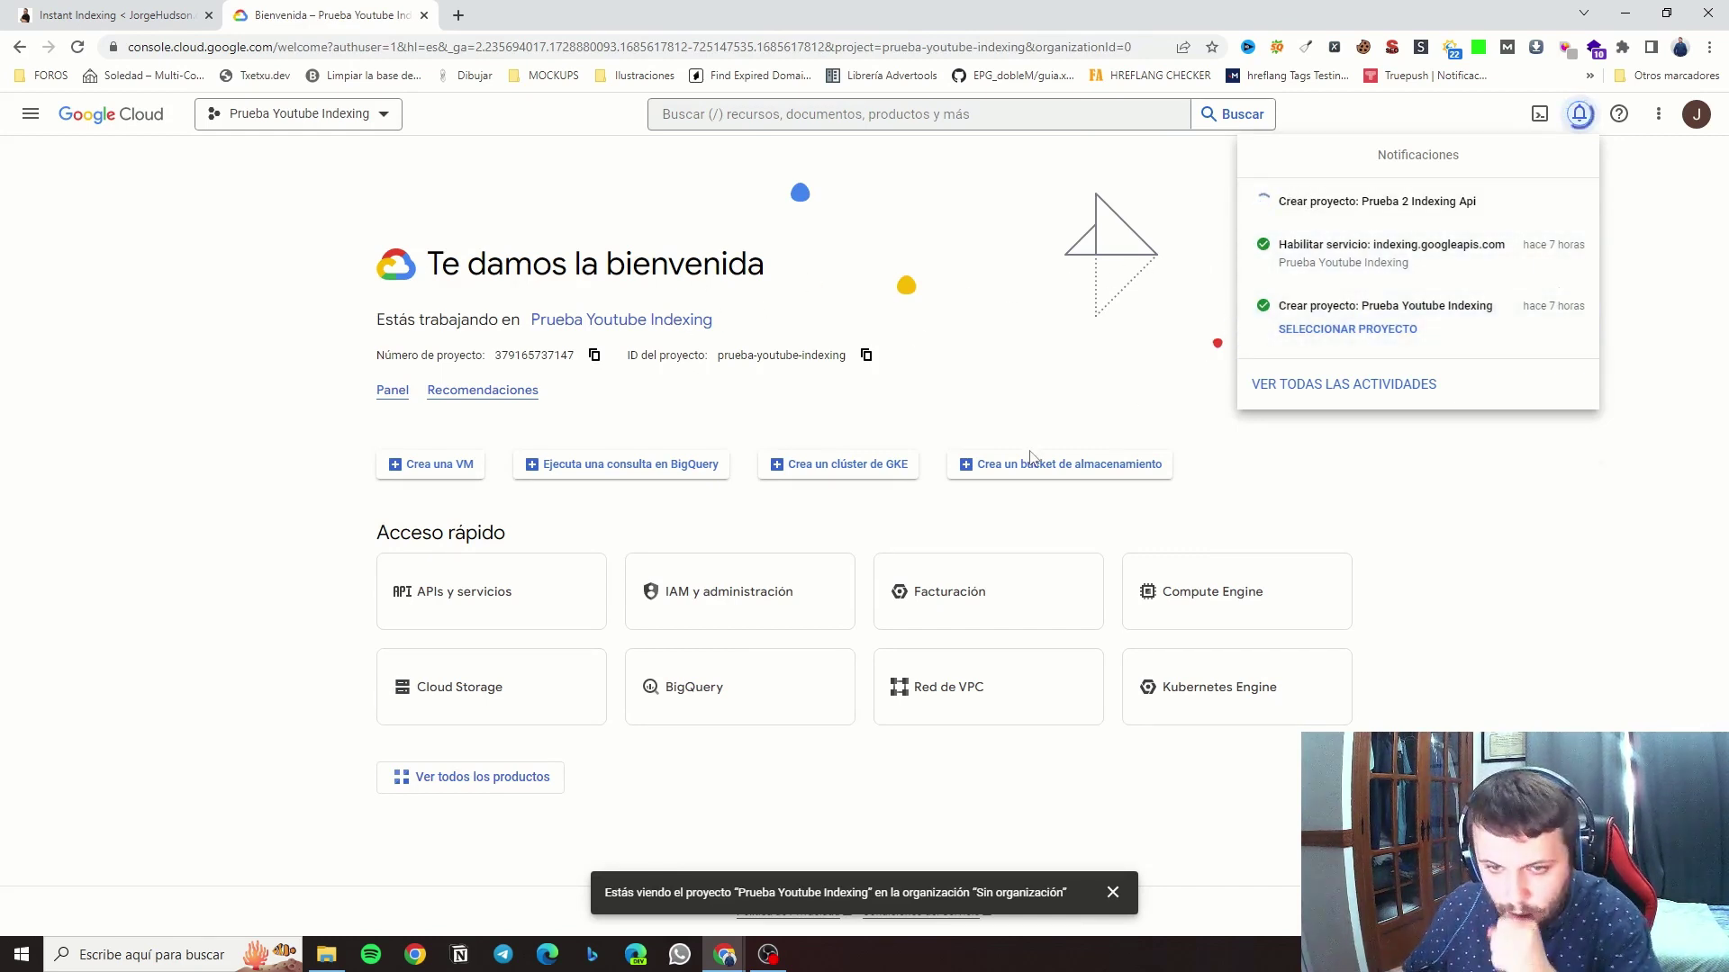
# Make the newly created "Prueba 2 Indexing Api" project the active one and display its dashboard.
pyautogui.click(1361, 243)
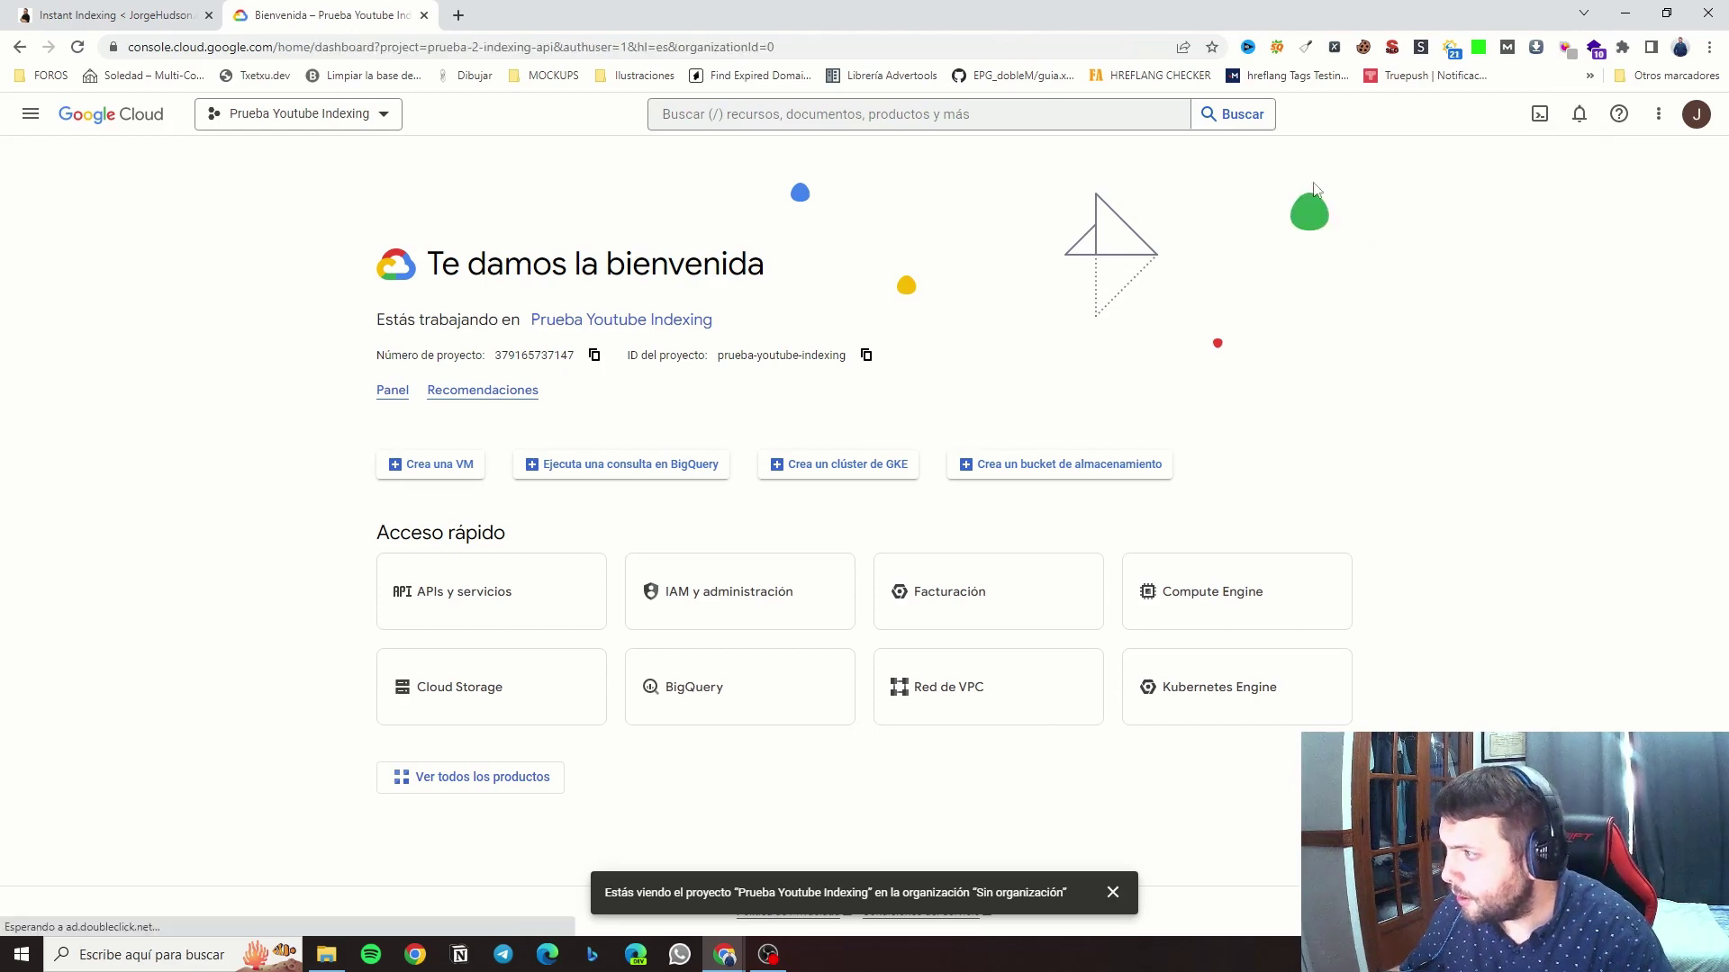
pyautogui.click(360, 114)
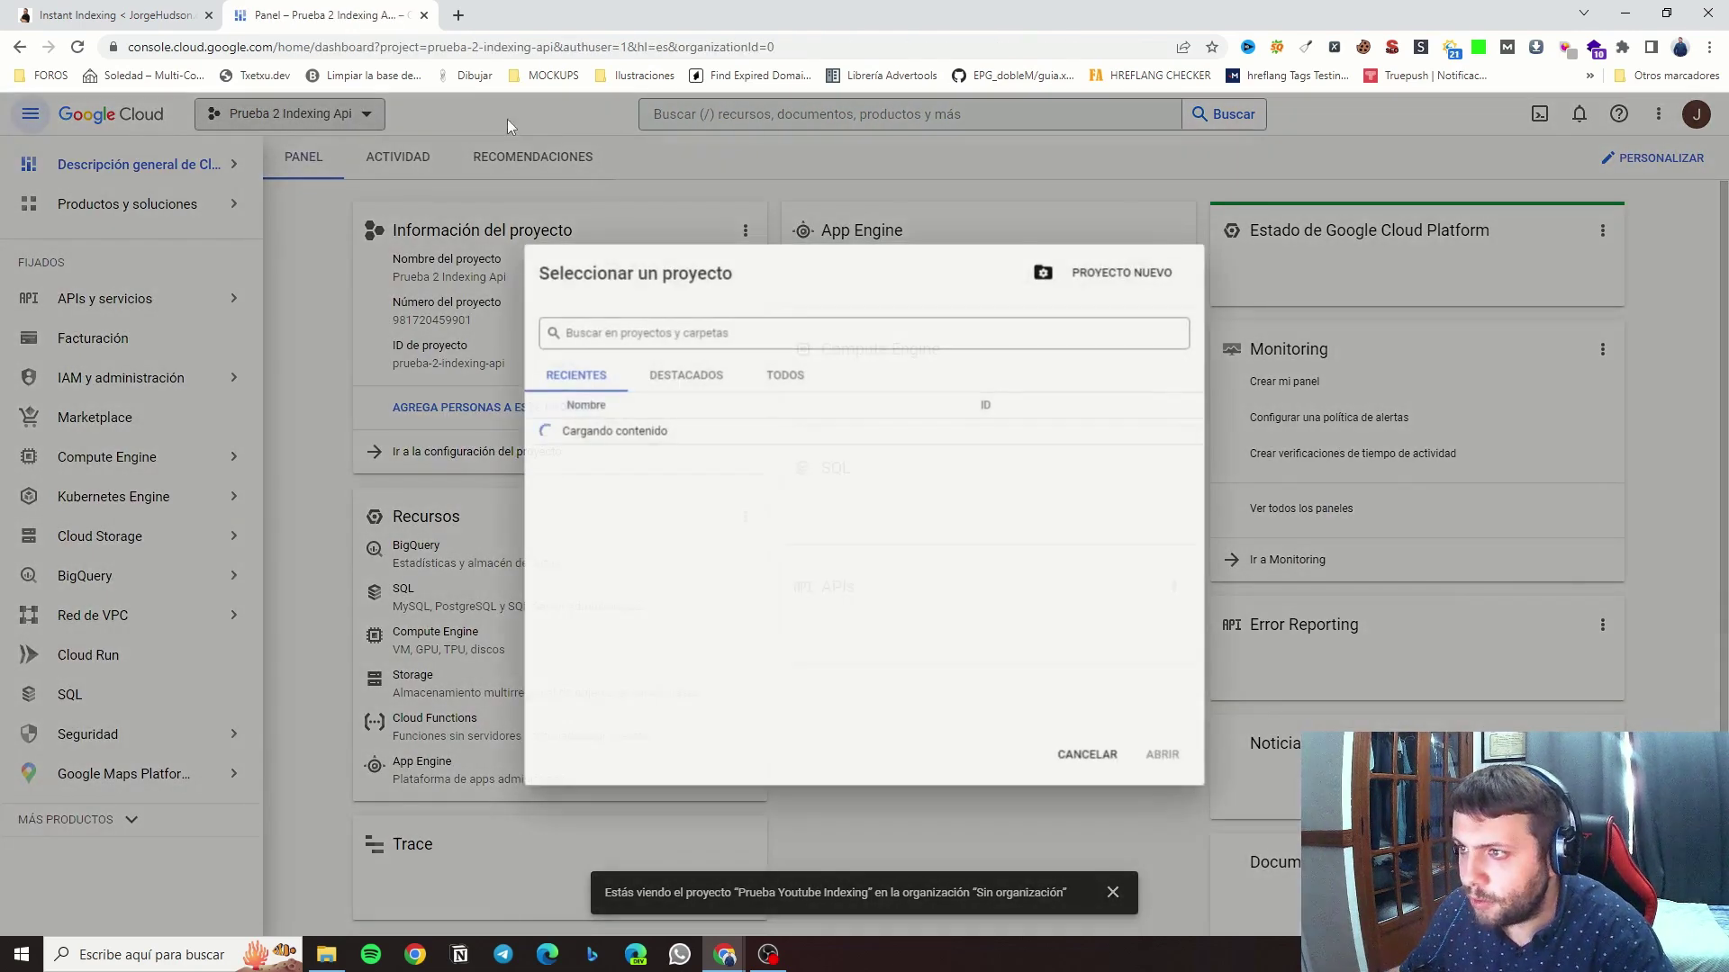
pyautogui.click(506, 119)
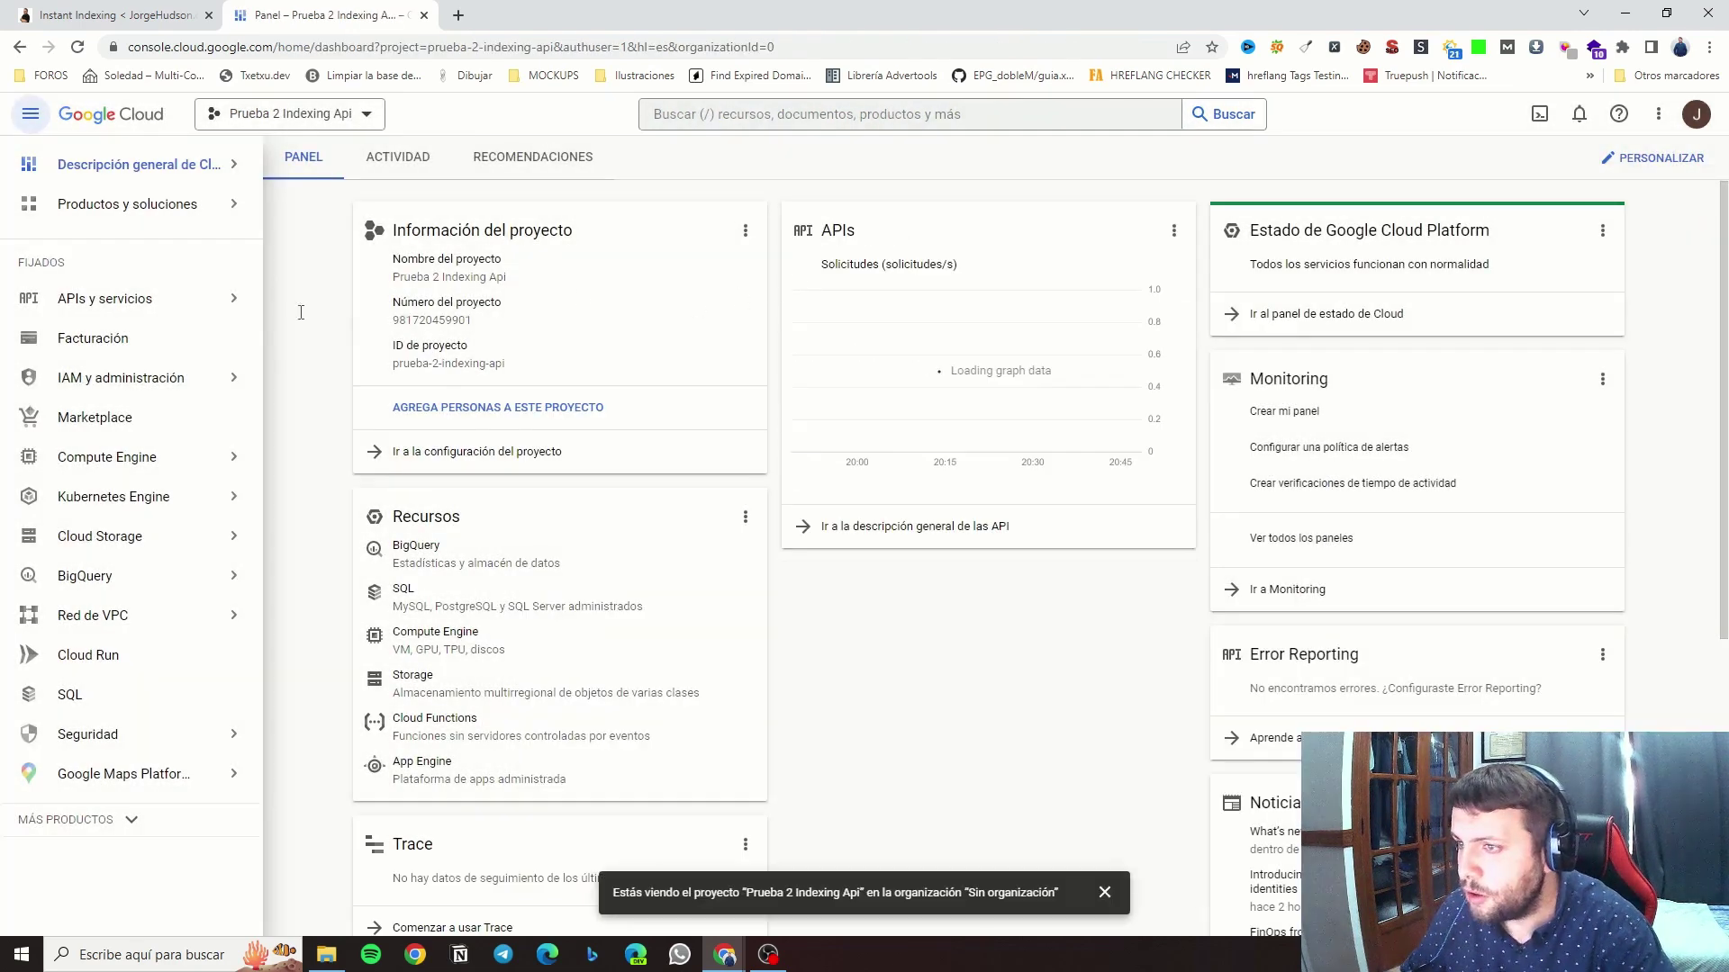
# Search the console for "cuenta de servicio" and open the Cuentas de servicio page of IAM y administración.
pyautogui.click(704, 118)
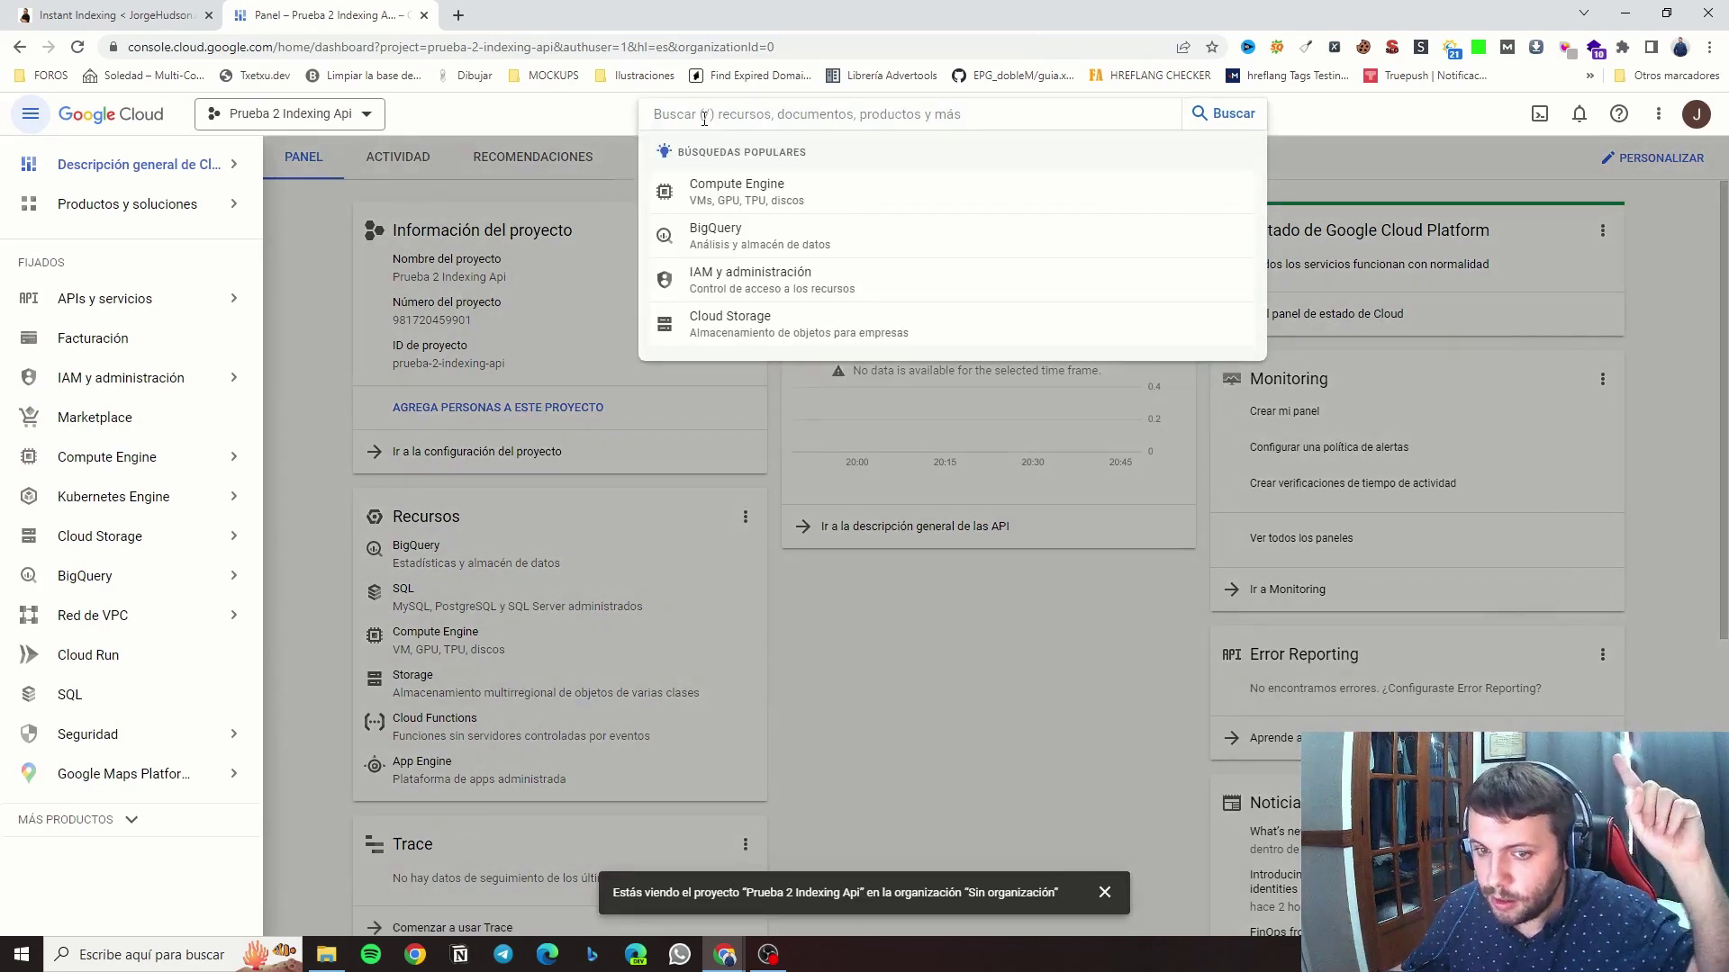
pyautogui.write('cuenta de servicio')
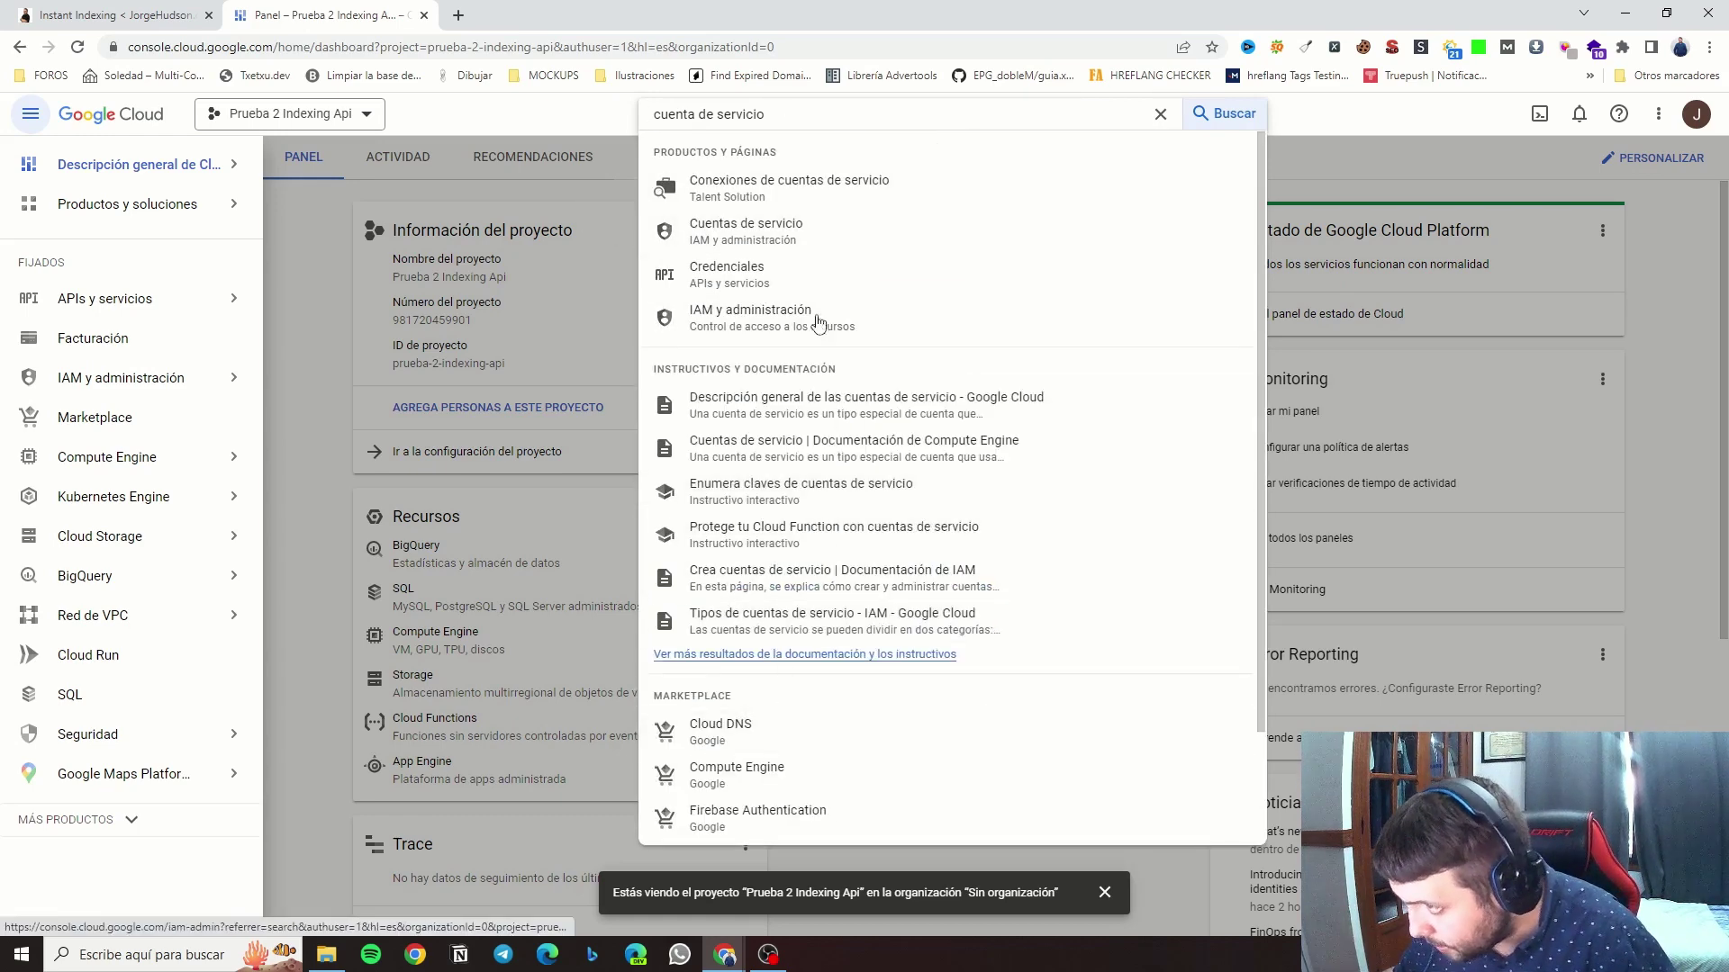
pyautogui.click(744, 232)
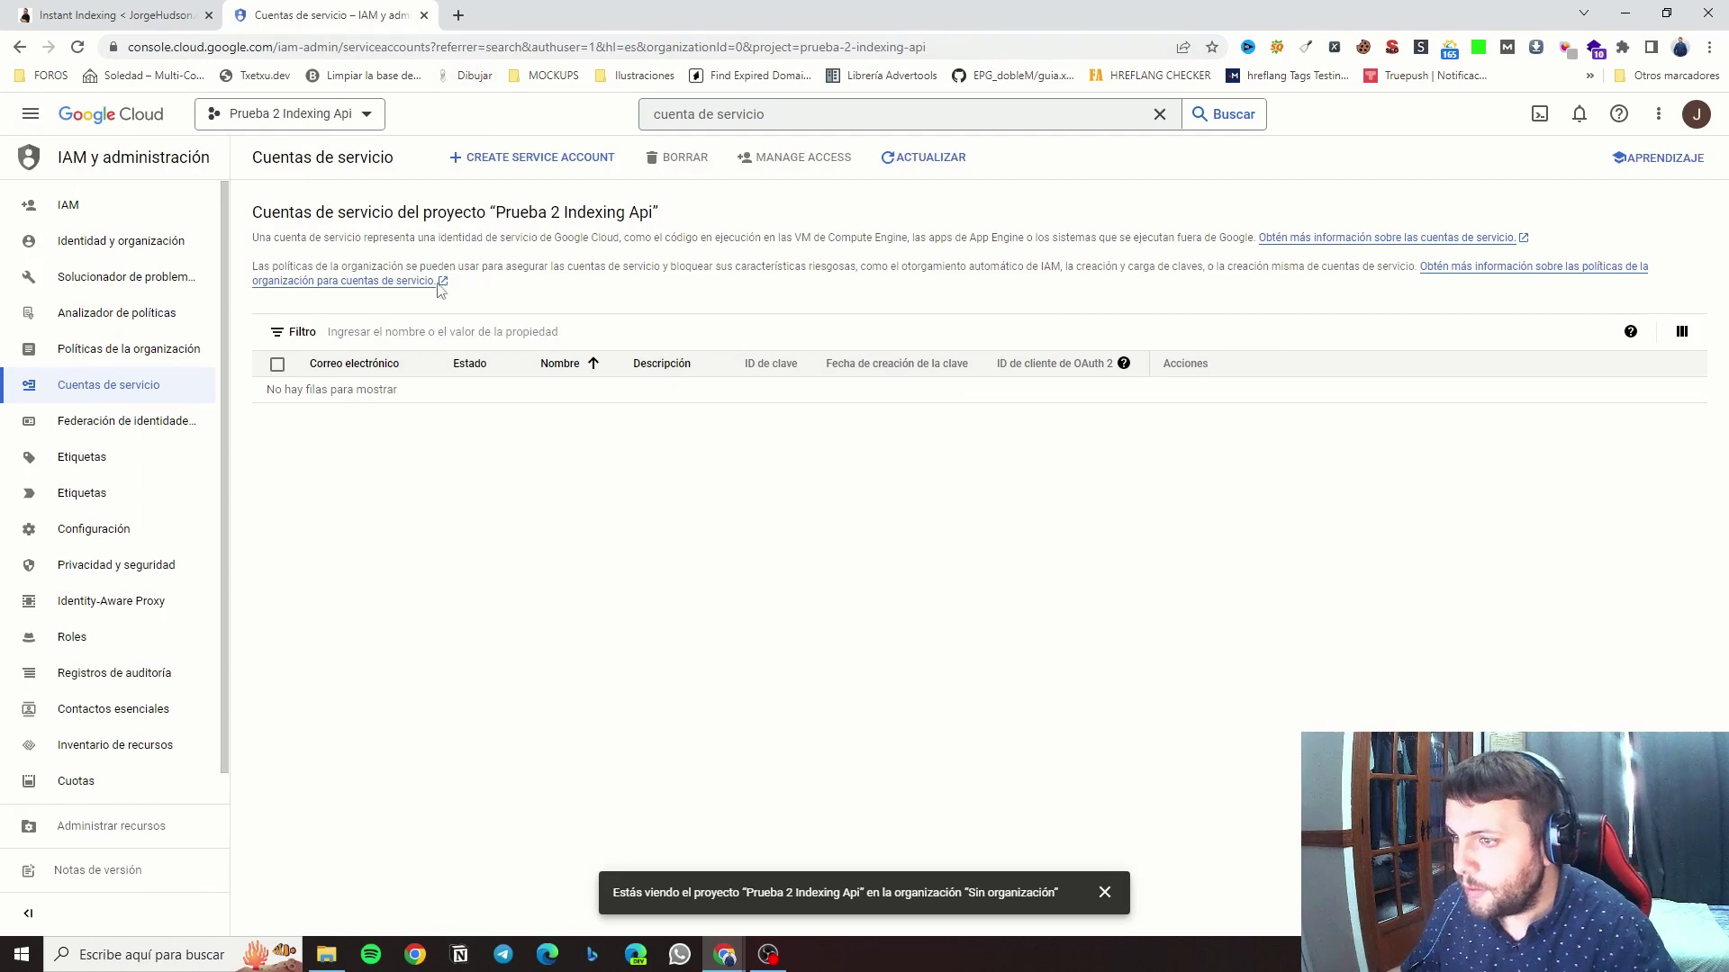
# Start a new service account, naming it after the official website and using the suggested website entry as its description.
pyautogui.click(522, 169)
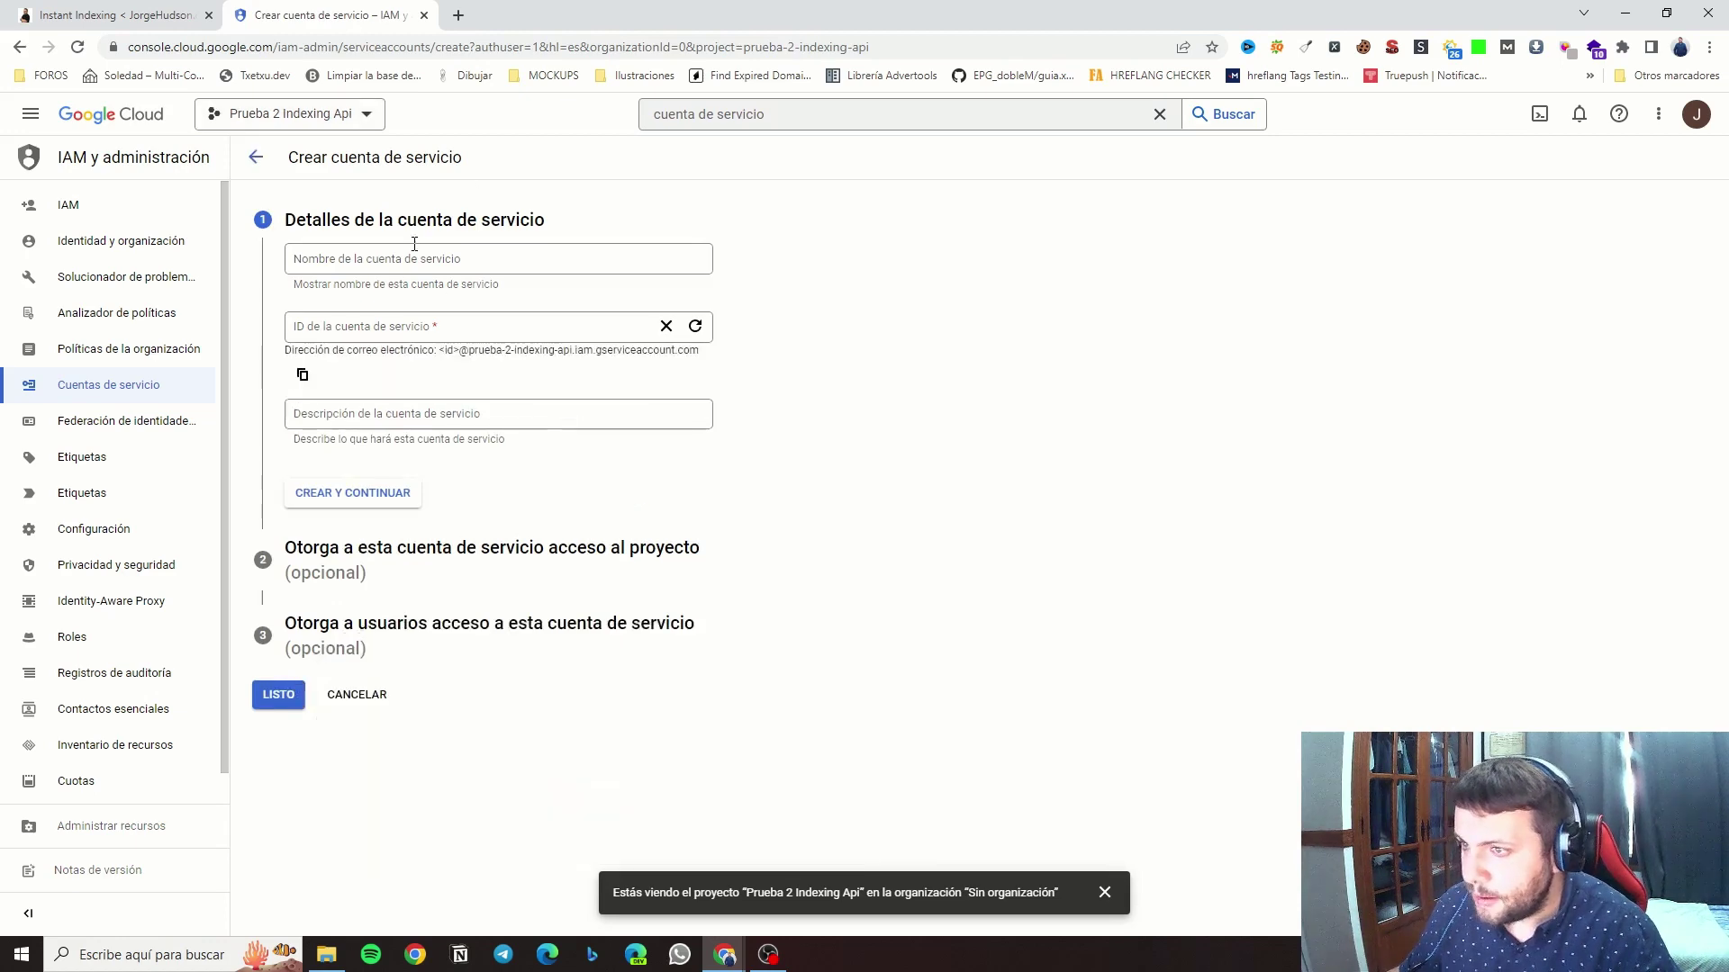
pyautogui.click(417, 249)
pyautogui.write('jorge')
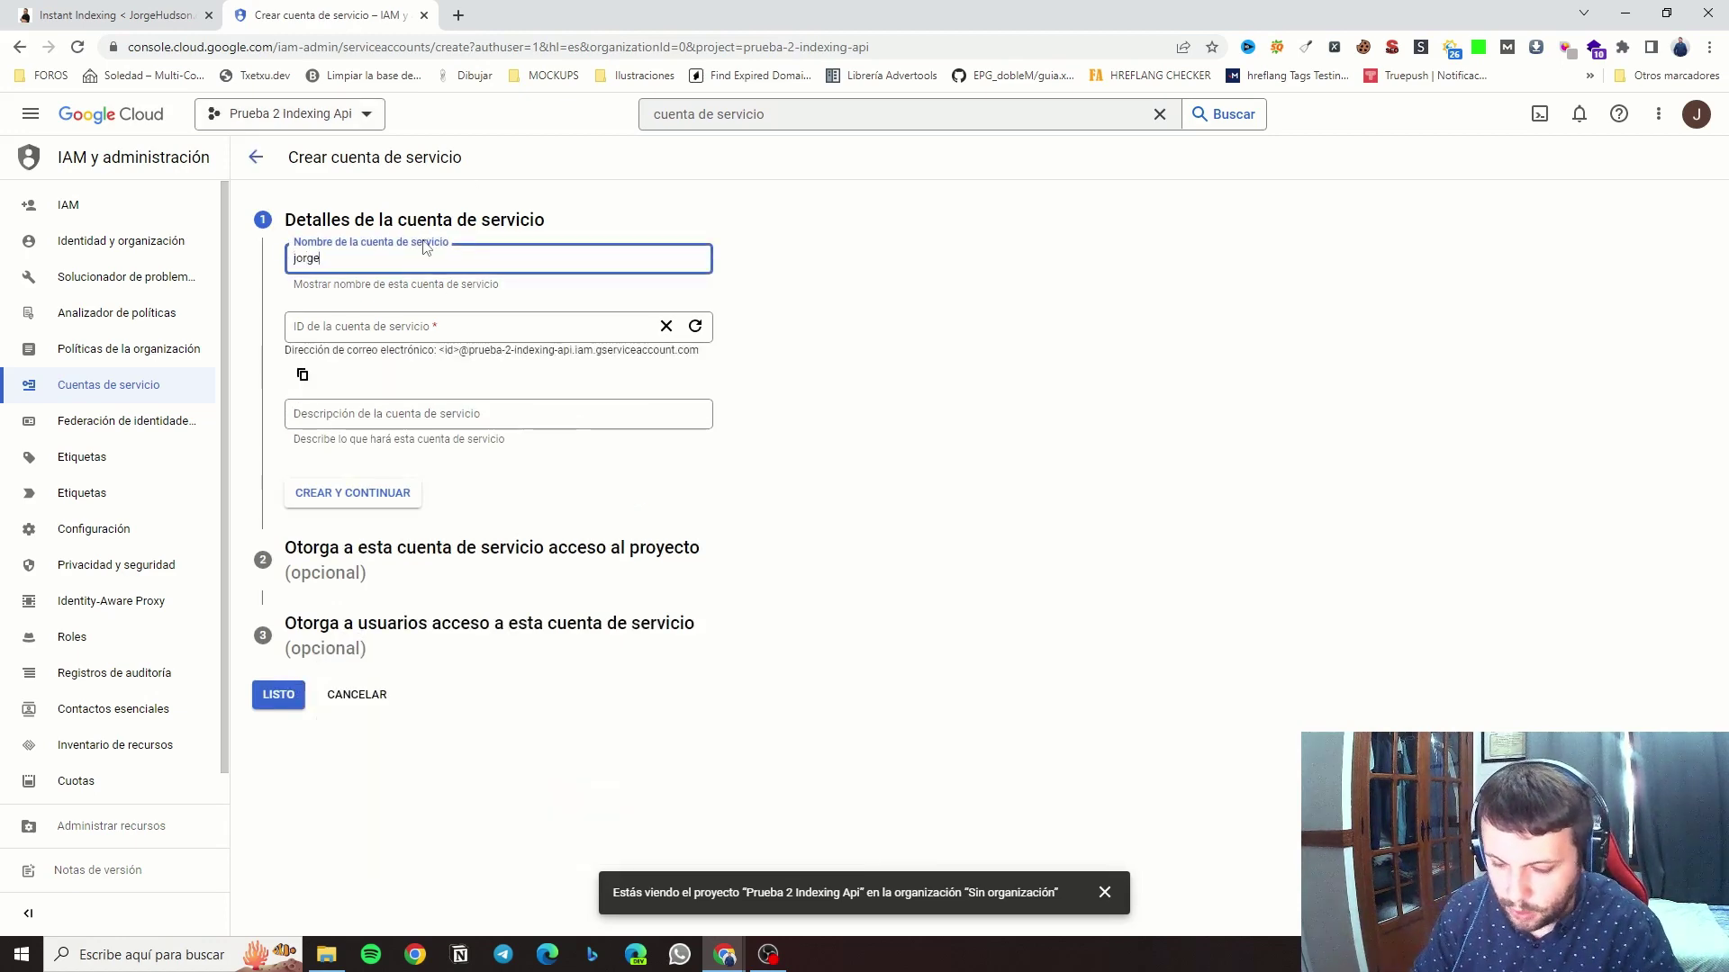
pyautogui.write('hudsonweboficial')
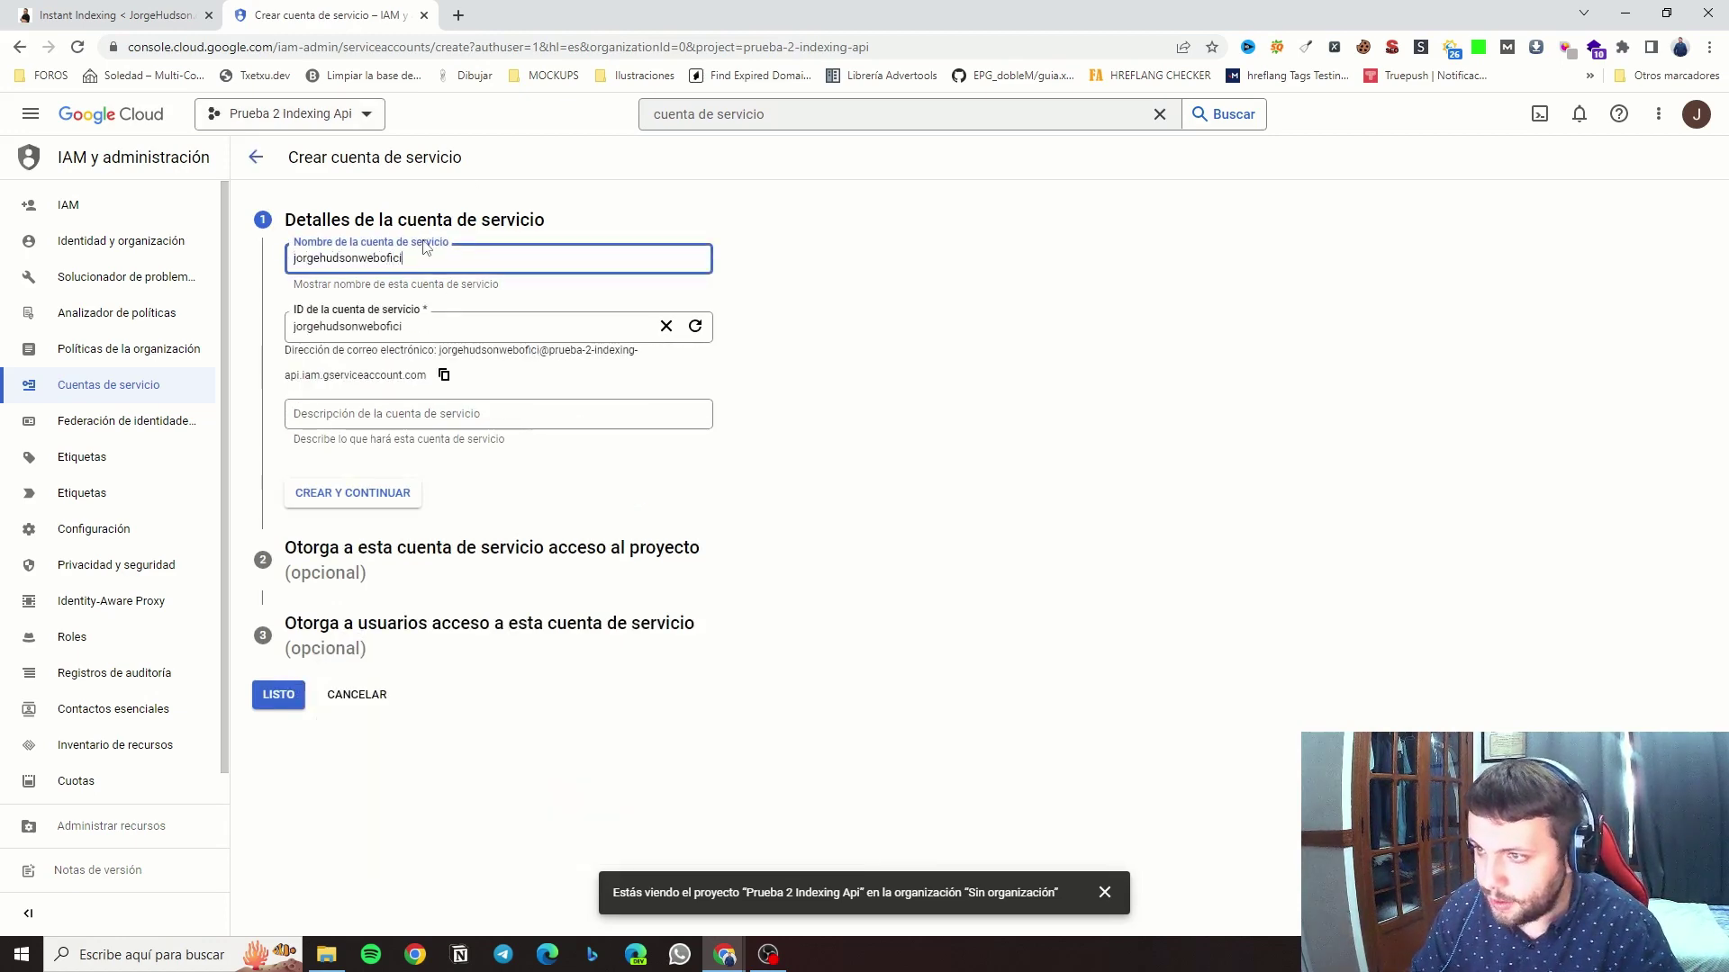
pyautogui.press('Tab')
pyautogui.press('Tab')
pyautogui.press('Tab')
pyautogui.click(421, 406)
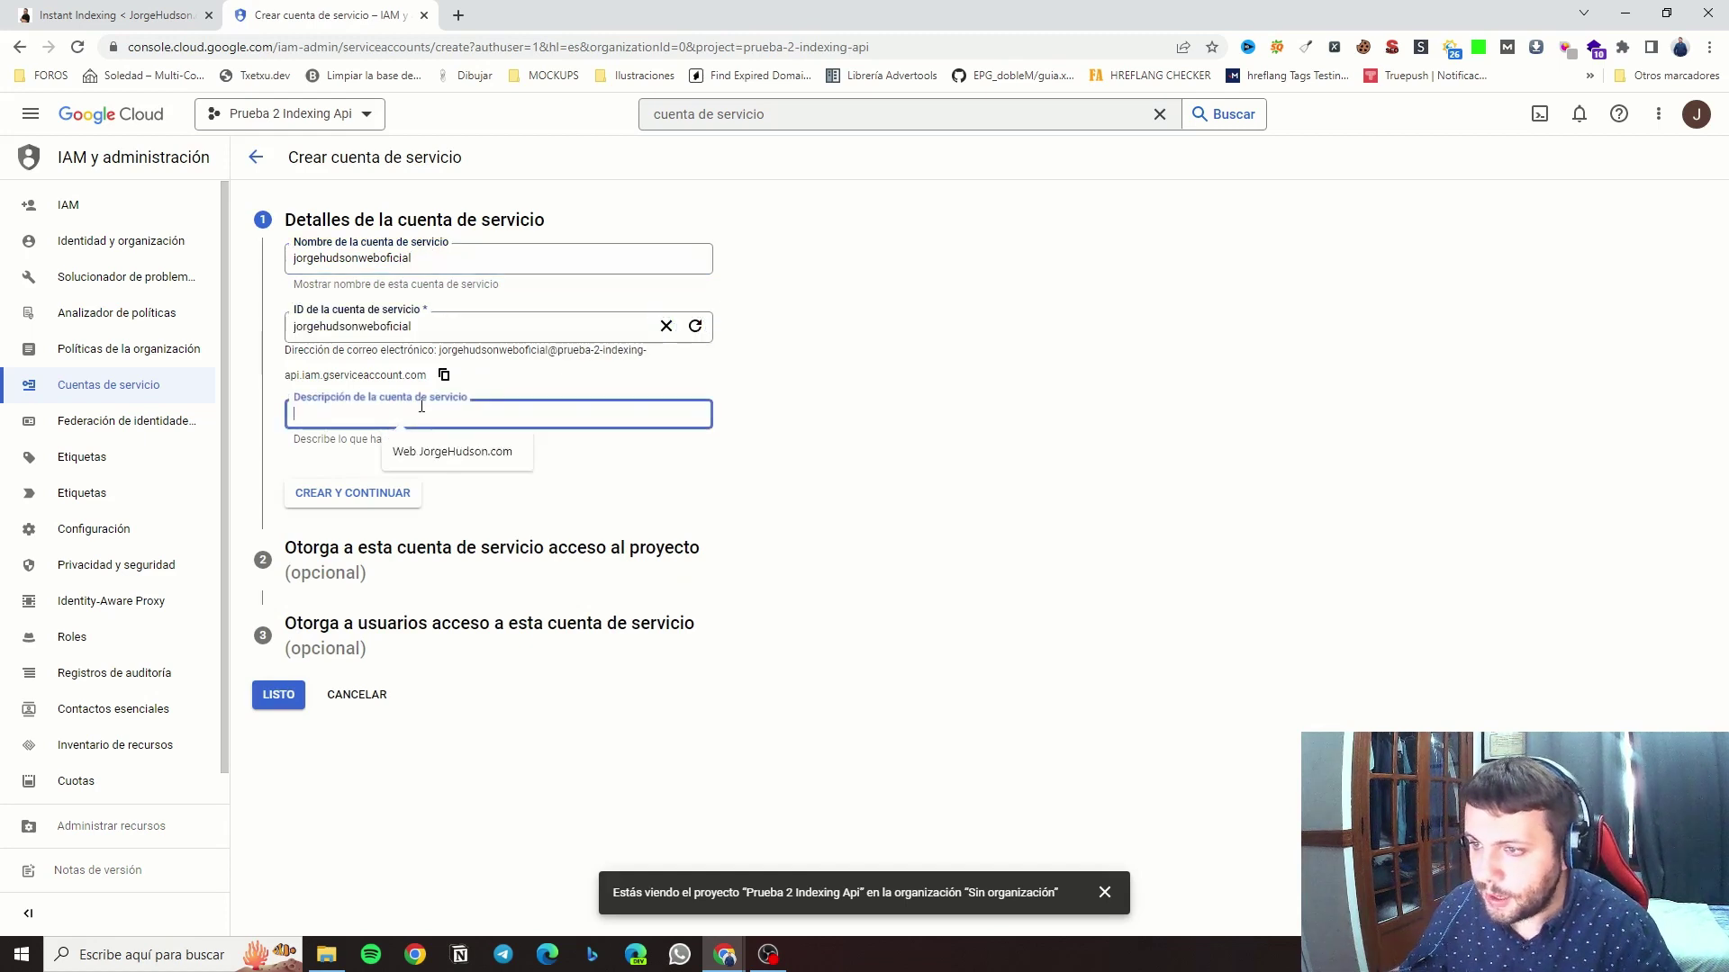
pyautogui.click(452, 451)
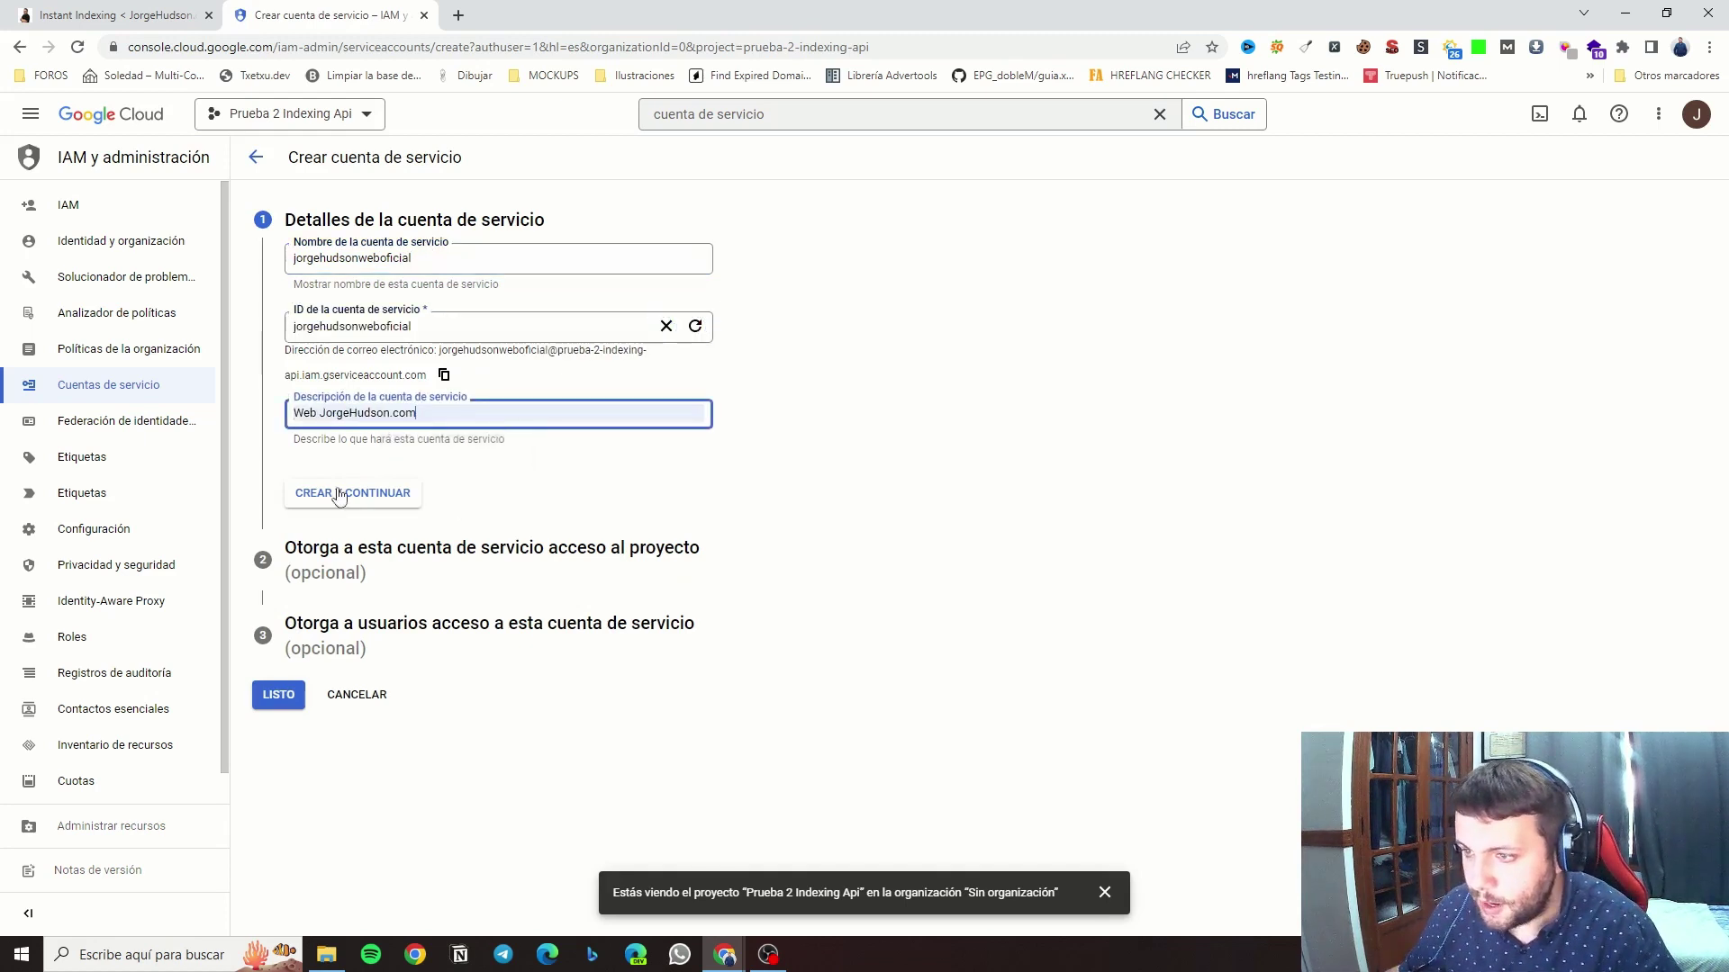
# Create the service account, grant it the Propietario role on the project, and finish without assigning user access.
pyautogui.click(360, 494)
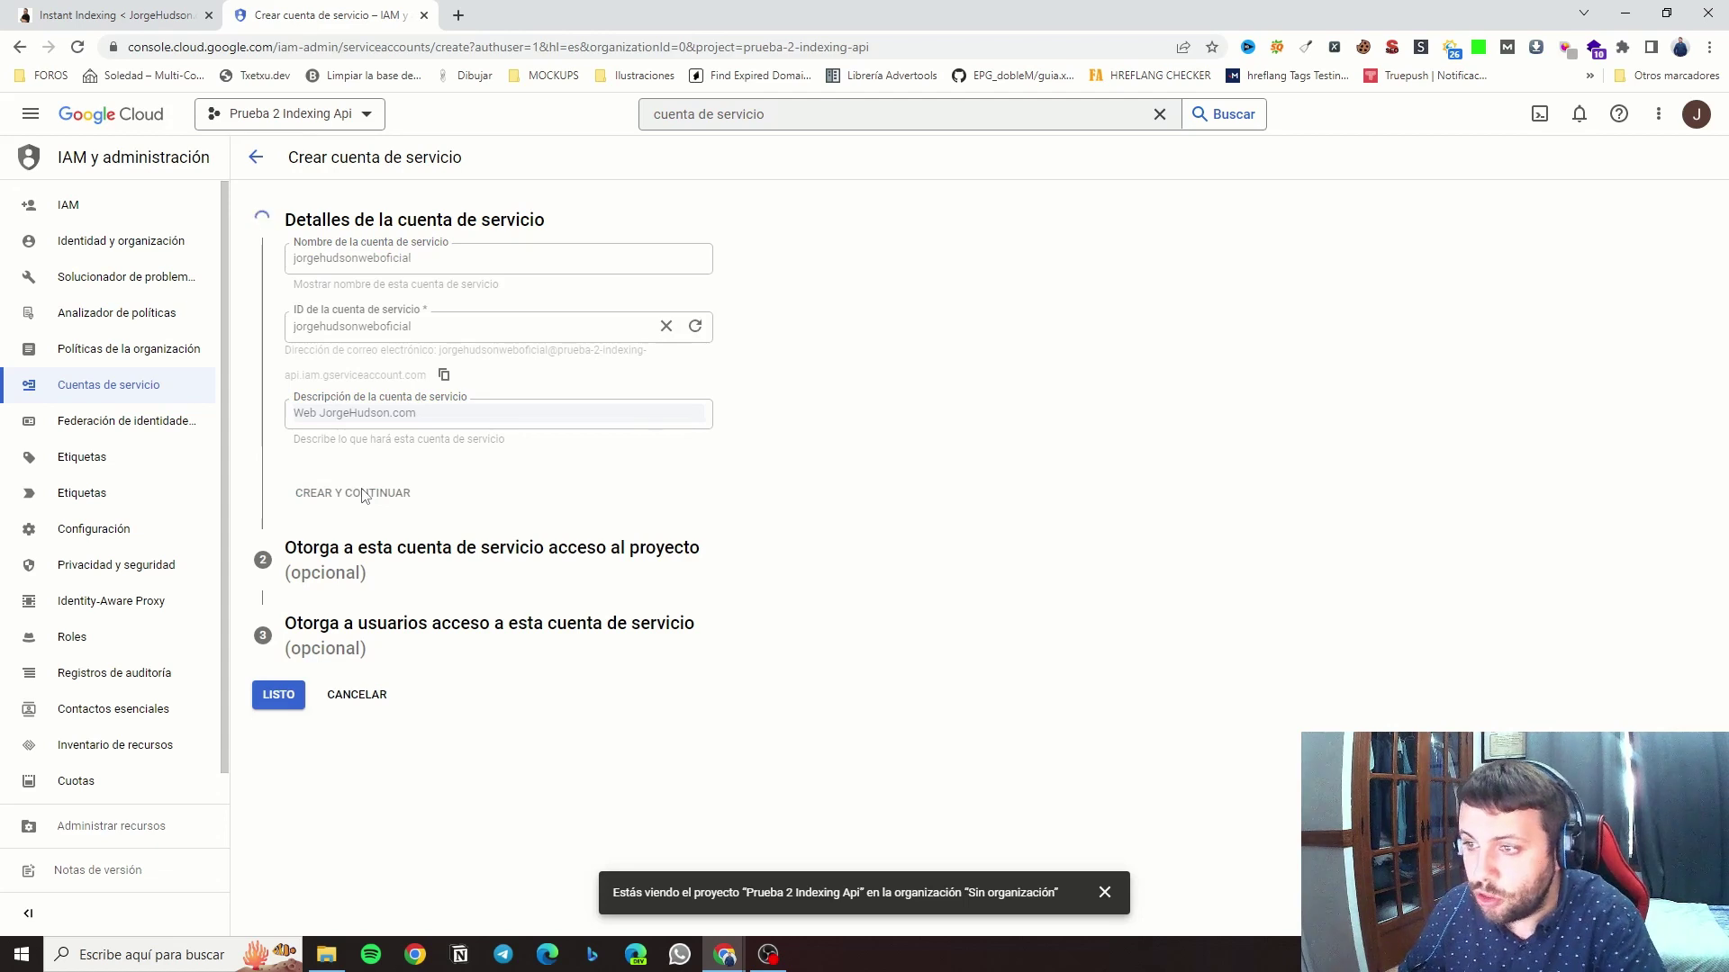
pyautogui.click(412, 402)
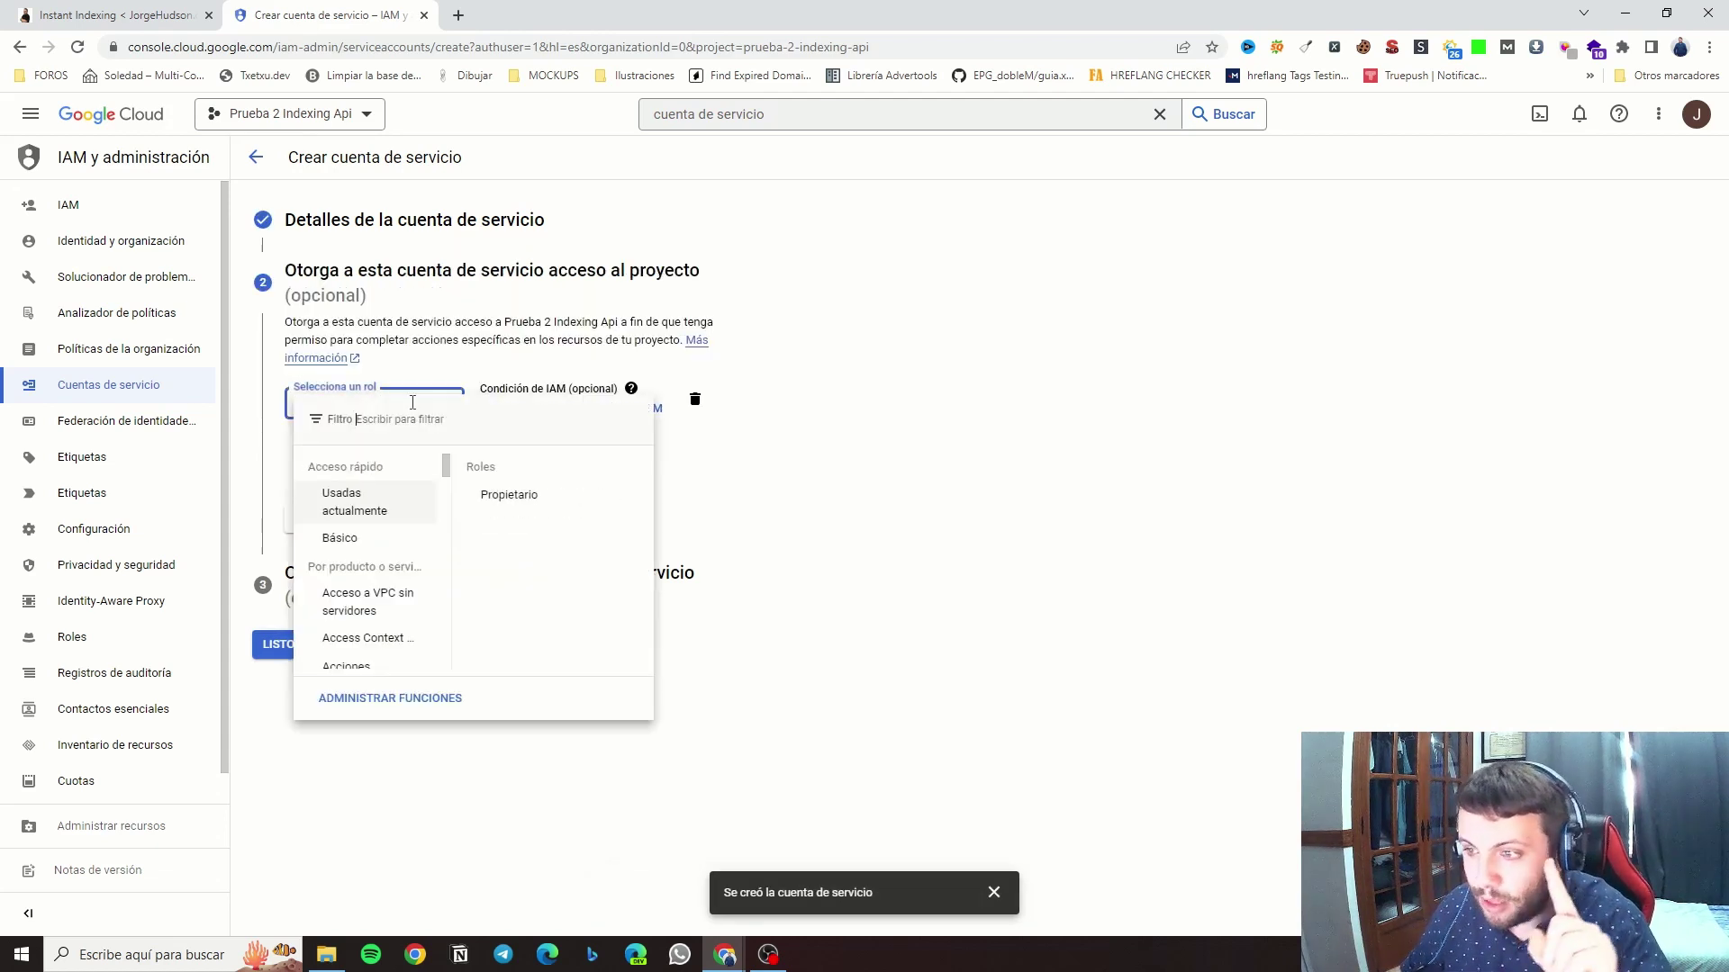
pyautogui.click(487, 497)
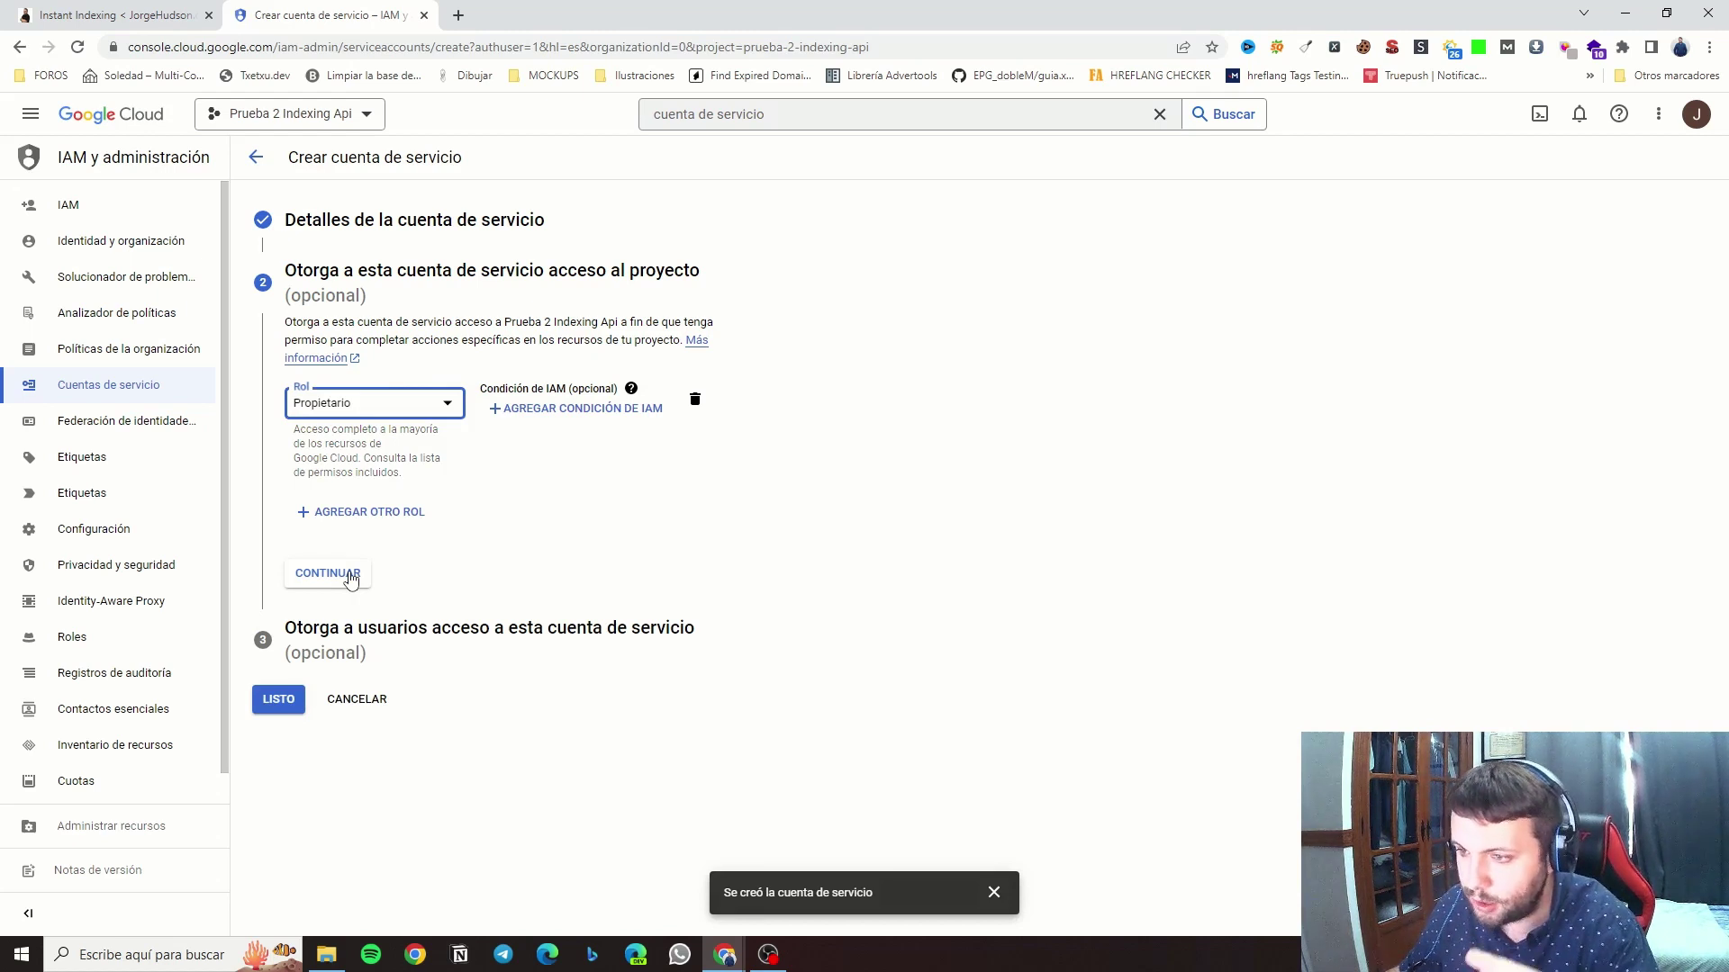
pyautogui.click(351, 577)
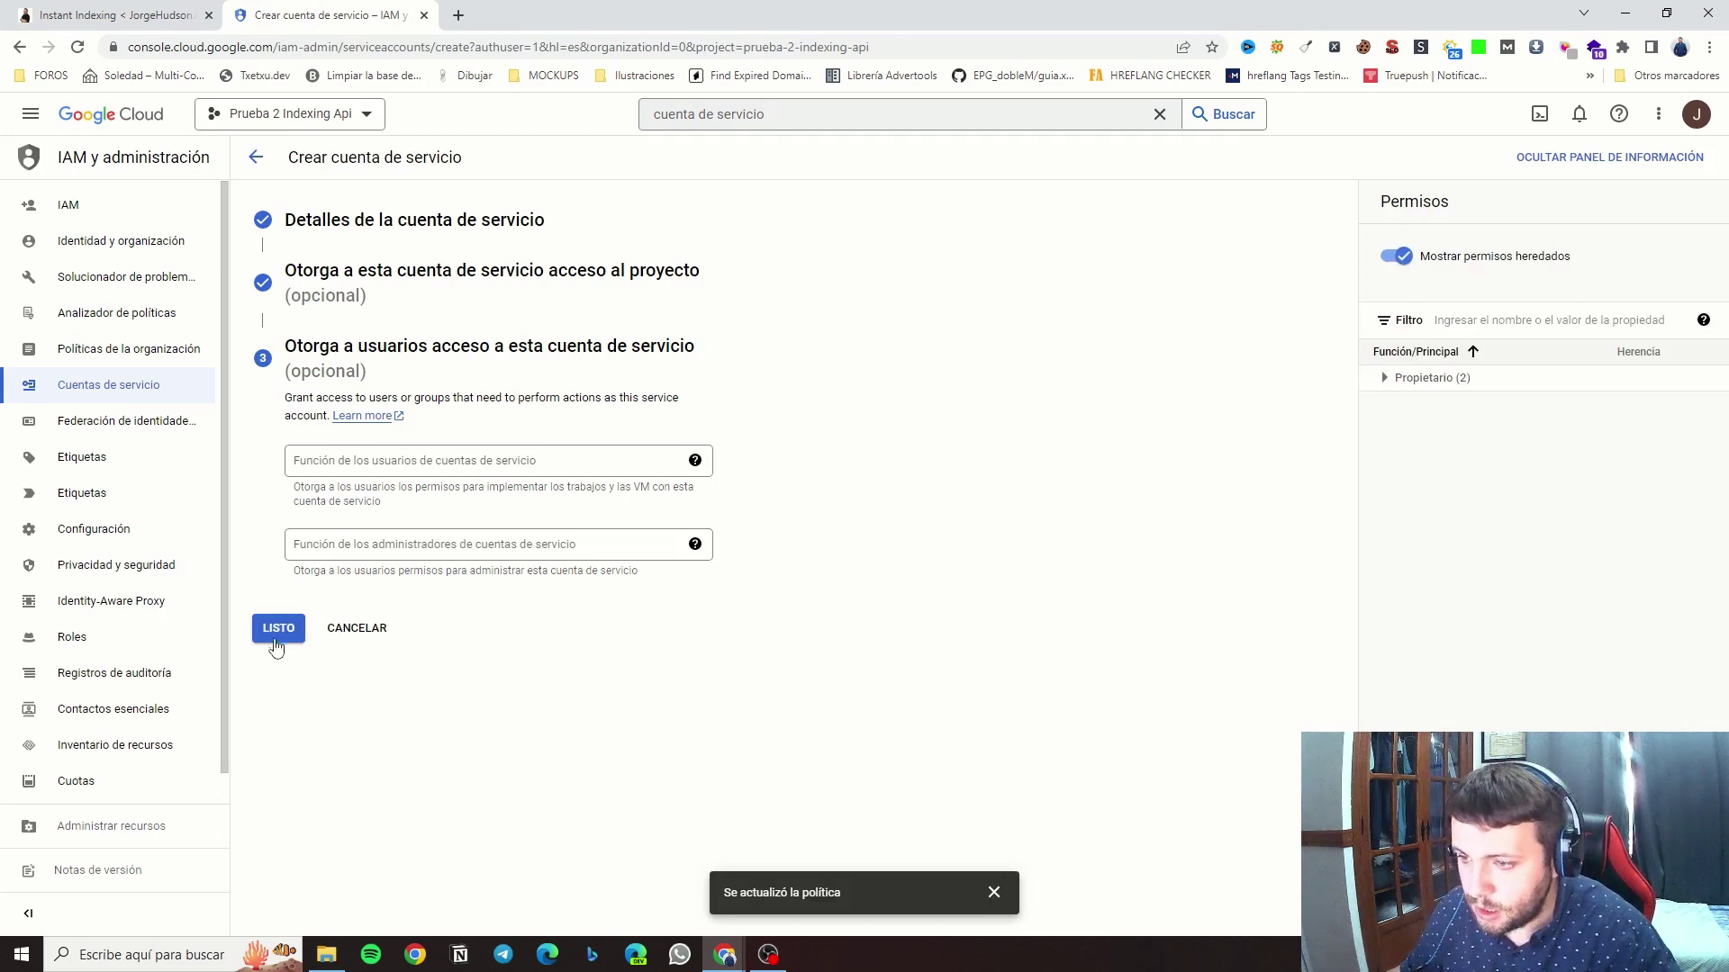
pyautogui.click(279, 629)
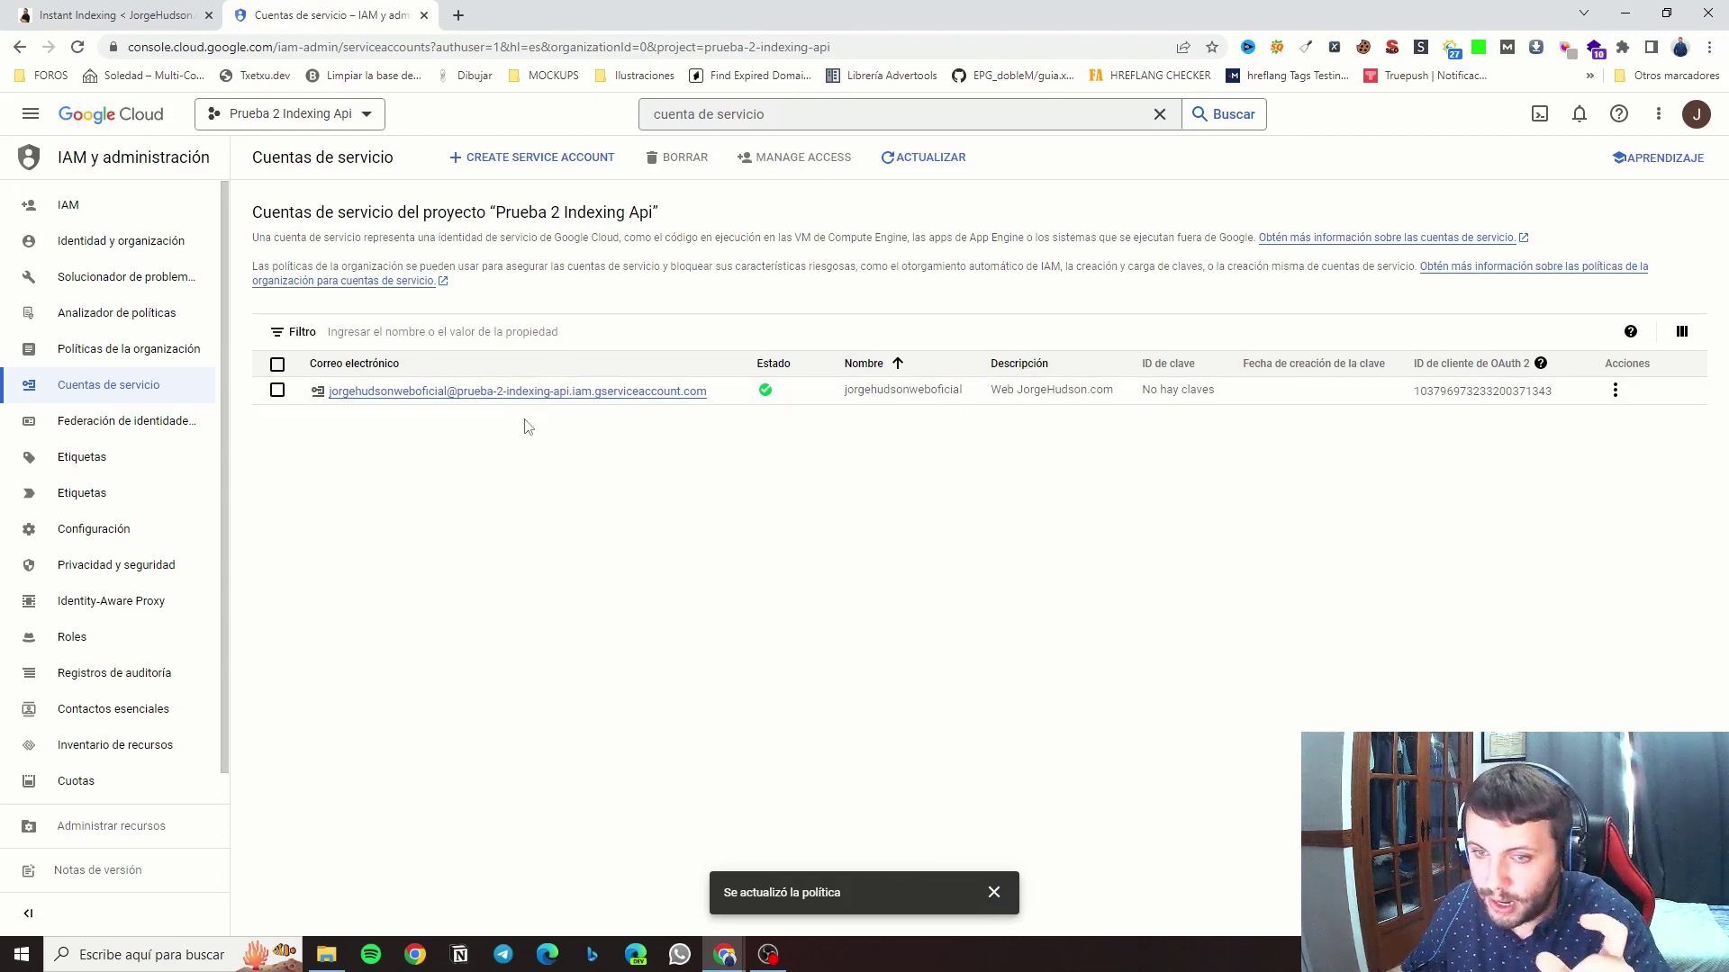
pyautogui.click(994, 894)
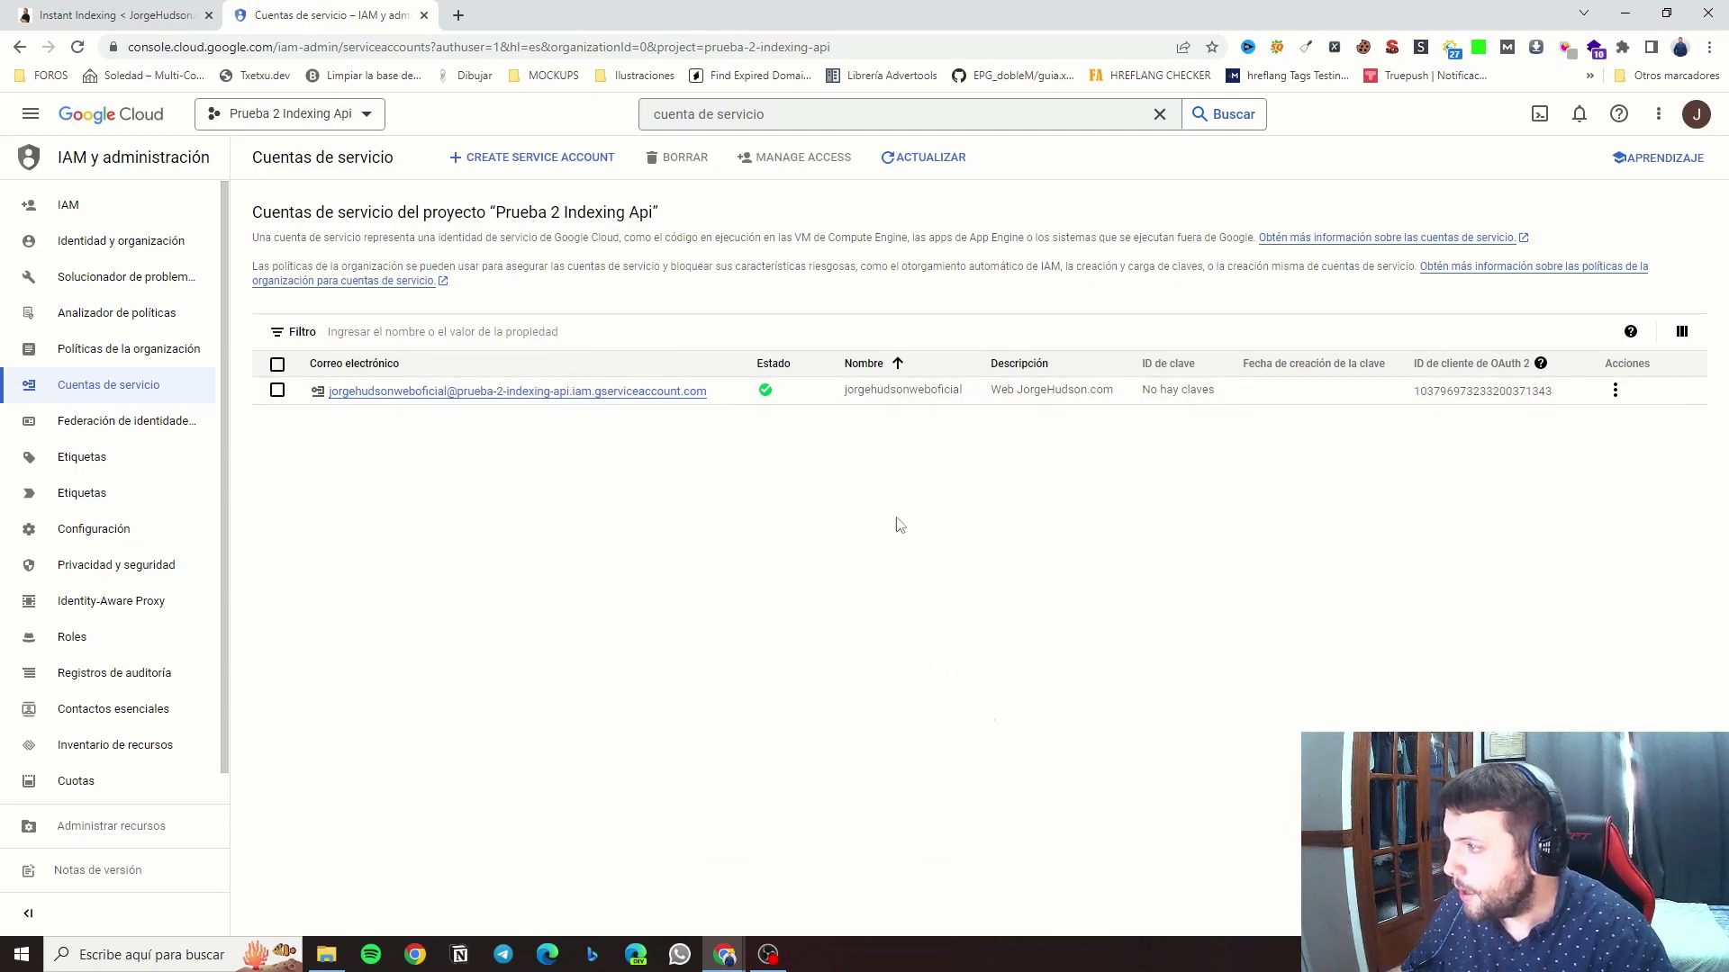
# Search the console for "api indexing" and enable Google's Indexing API for the project.
pyautogui.click(789, 117)
pyautogui.tripleClick(789, 117)
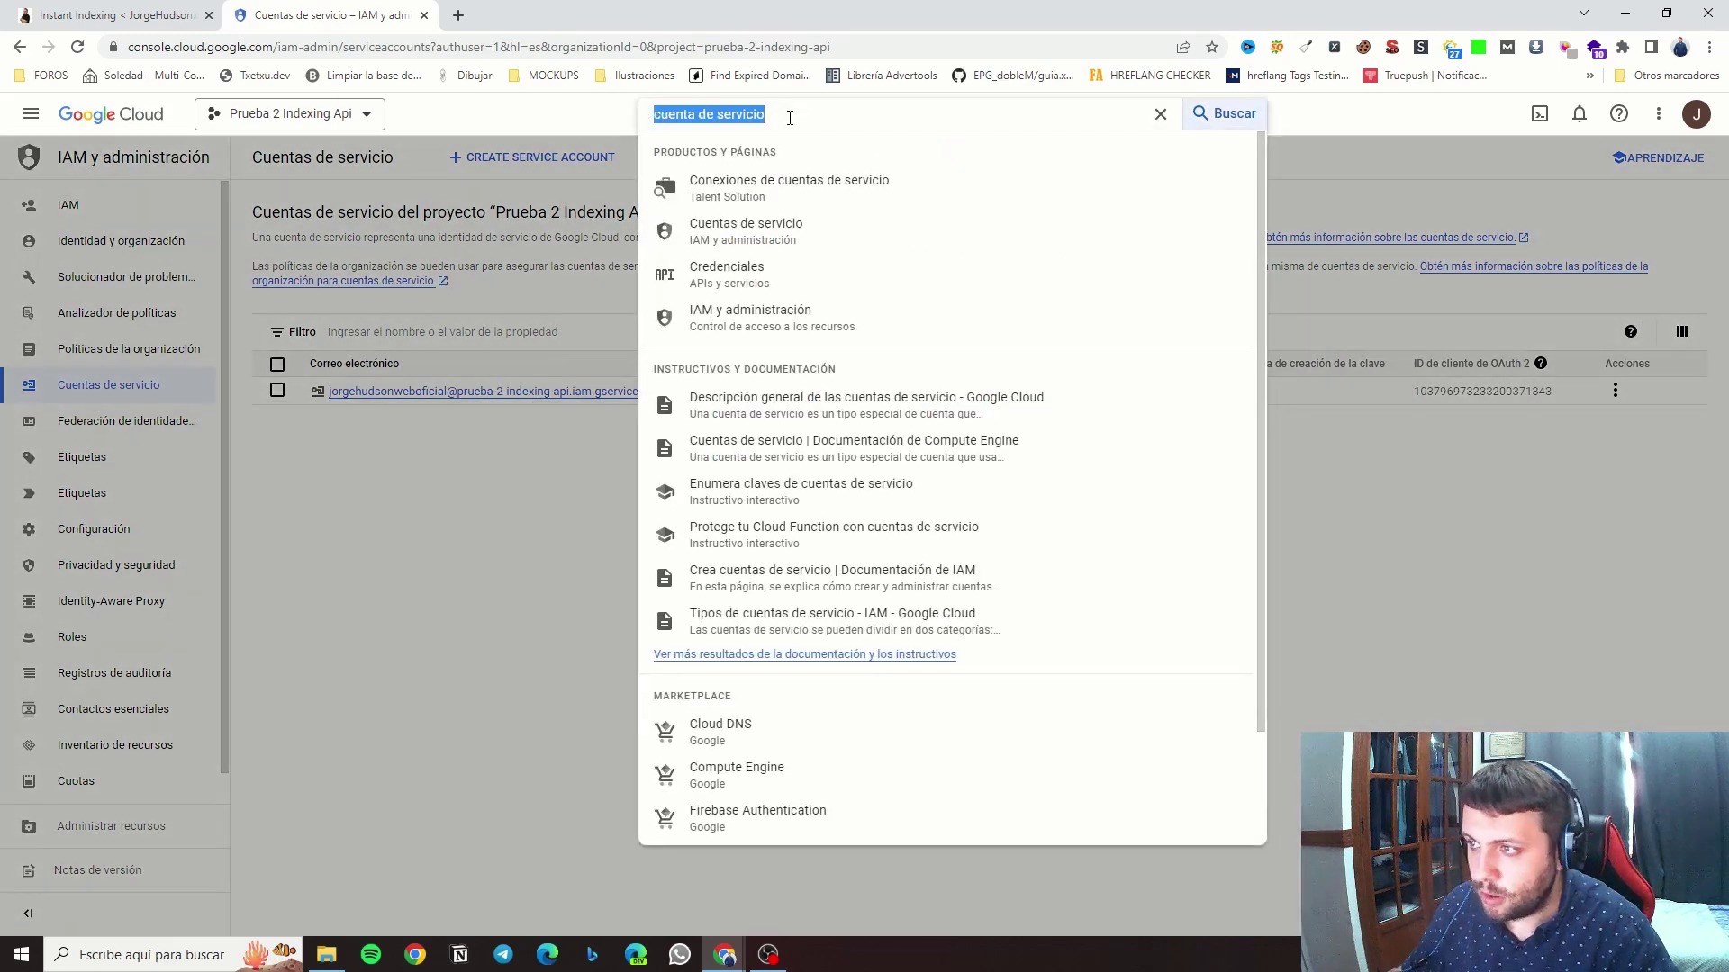
pyautogui.write('api indexing')
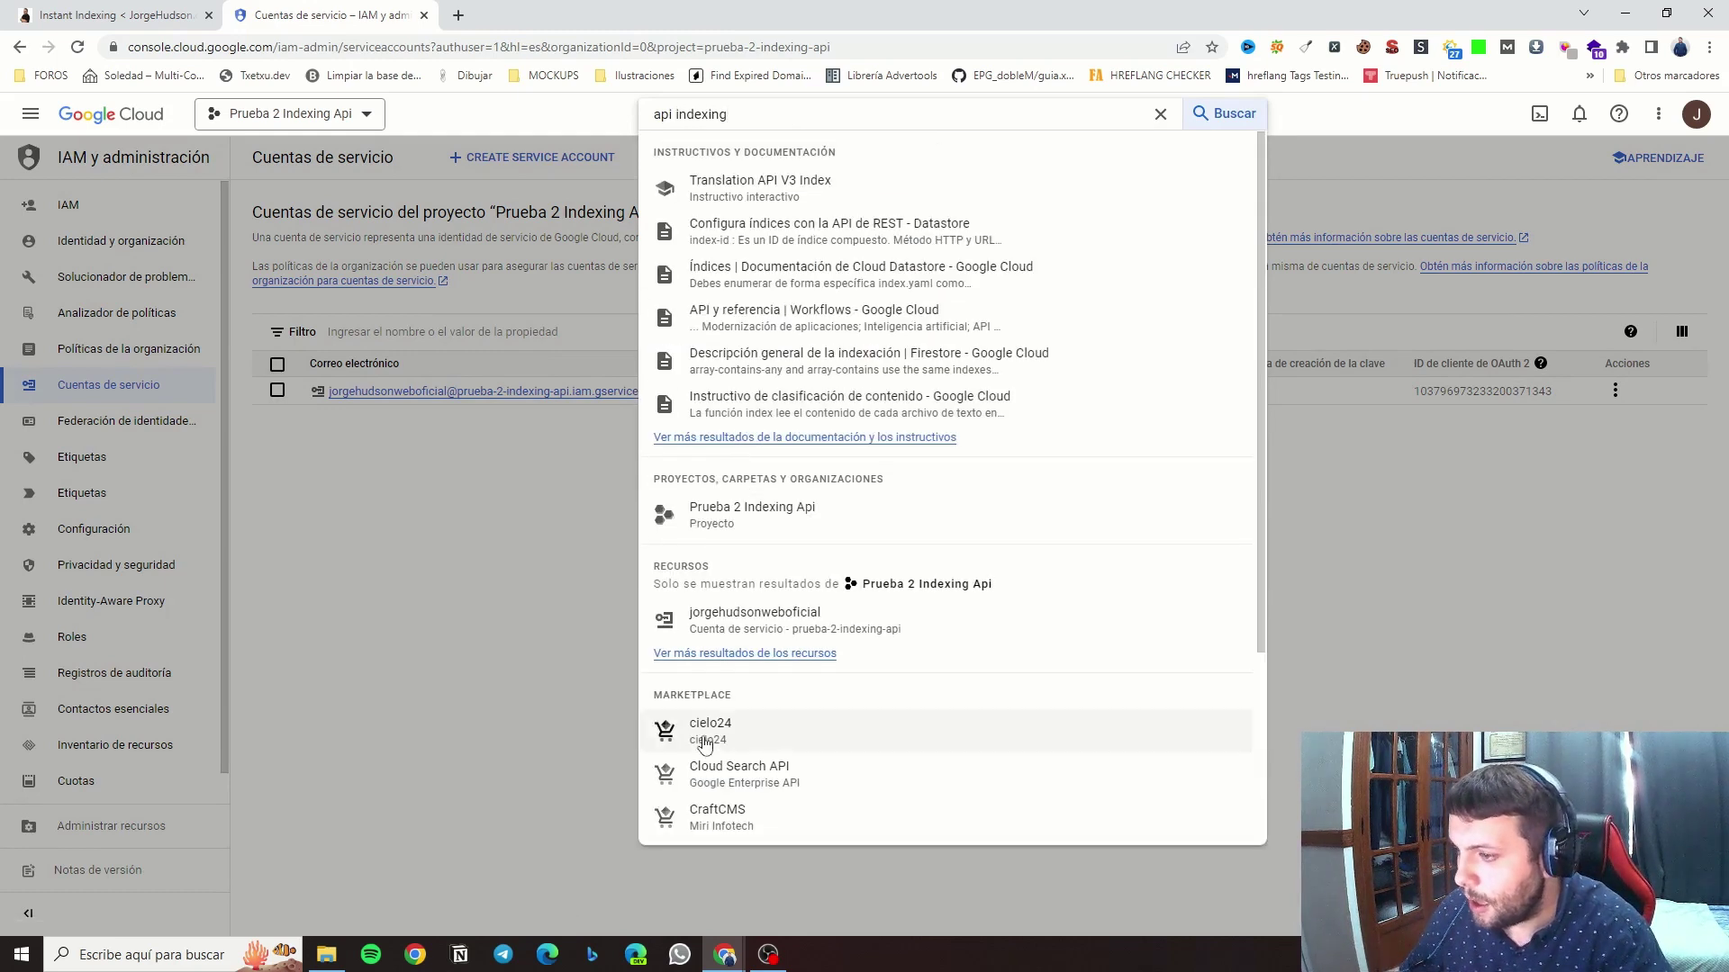
pyautogui.scroll(-3, 748, 477)
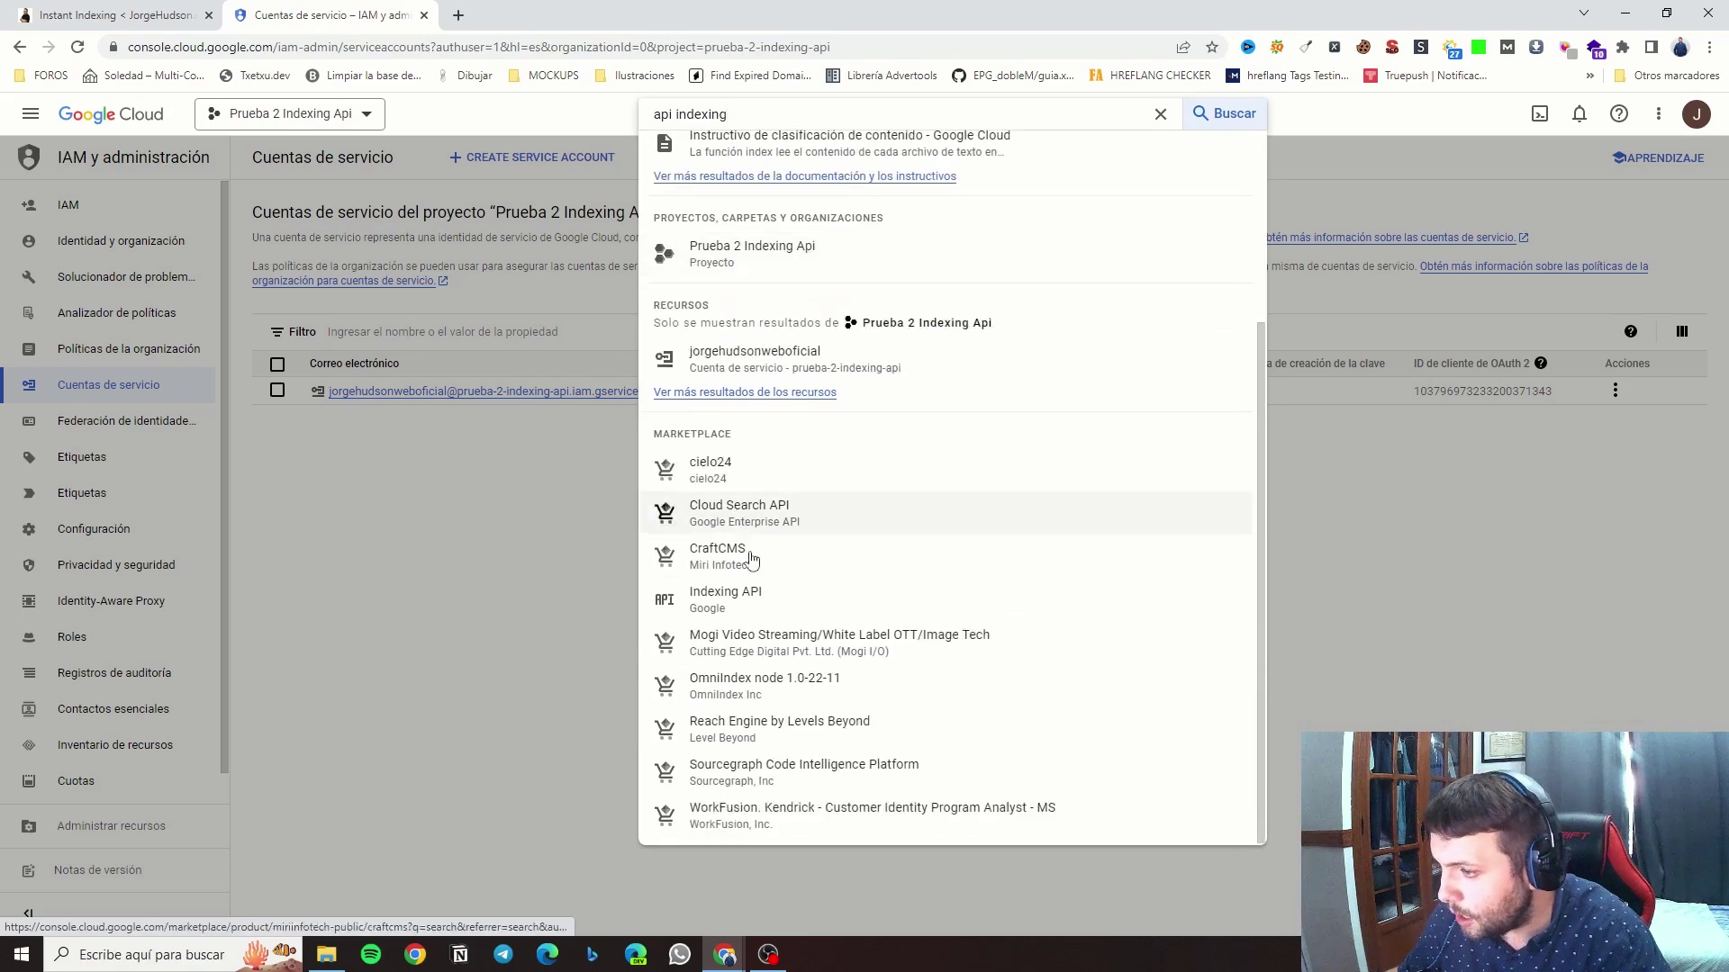
pyautogui.click(728, 603)
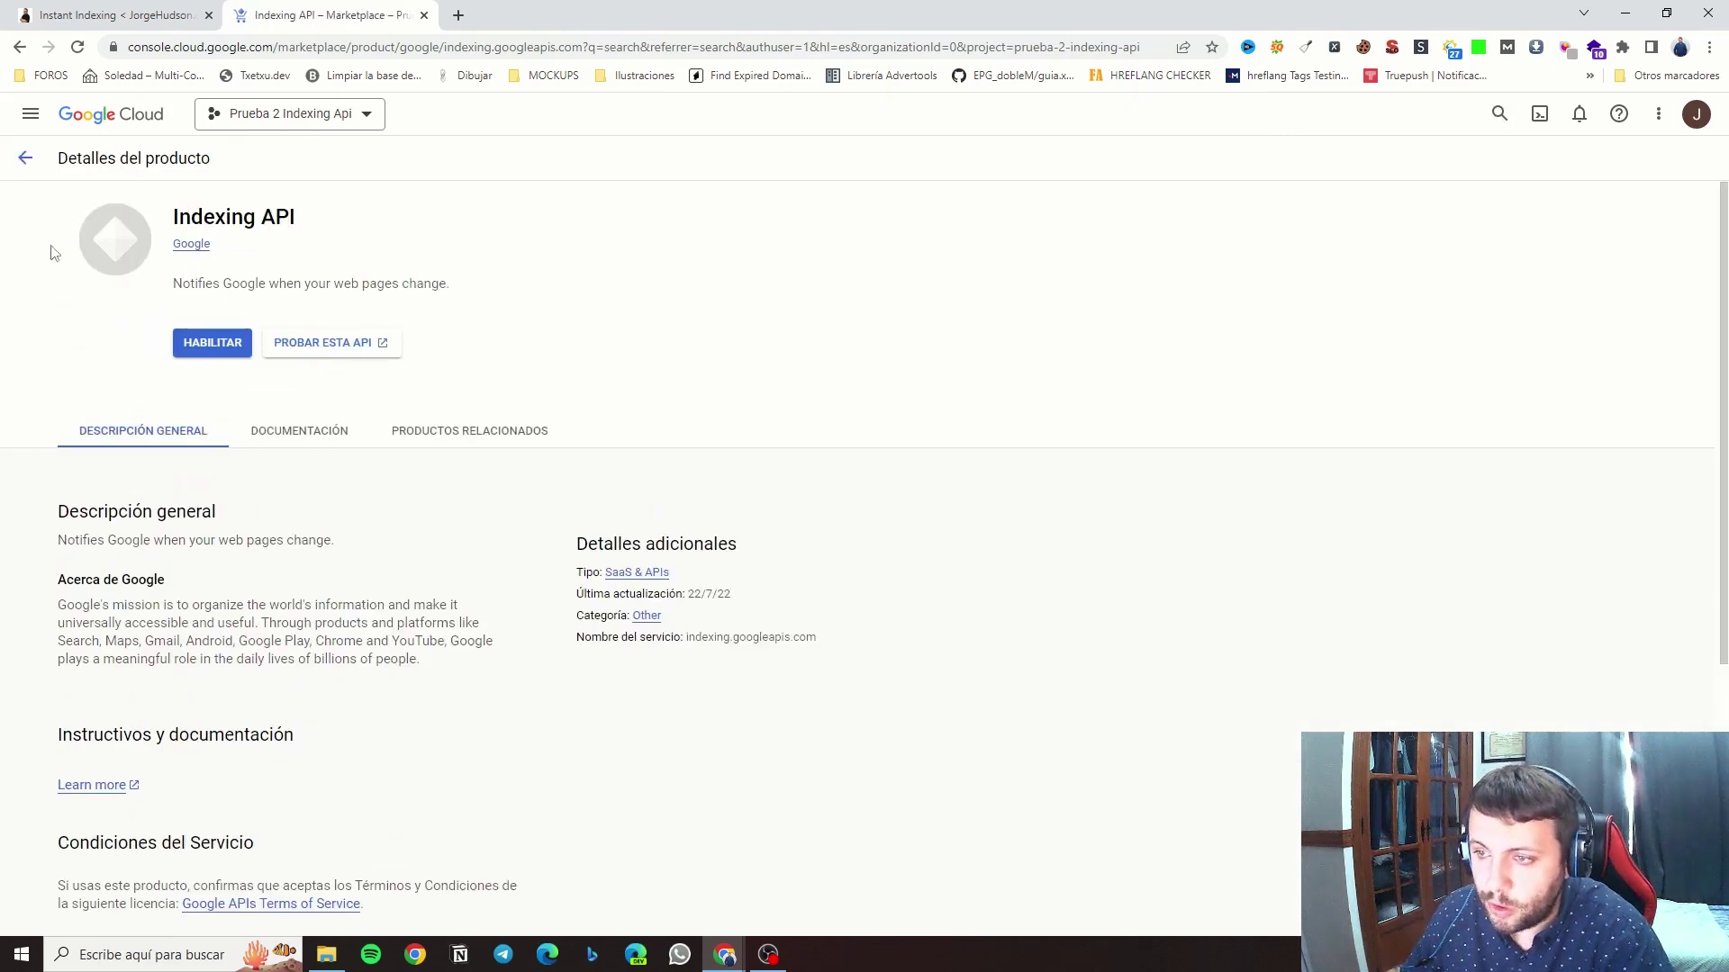
pyautogui.click(212, 346)
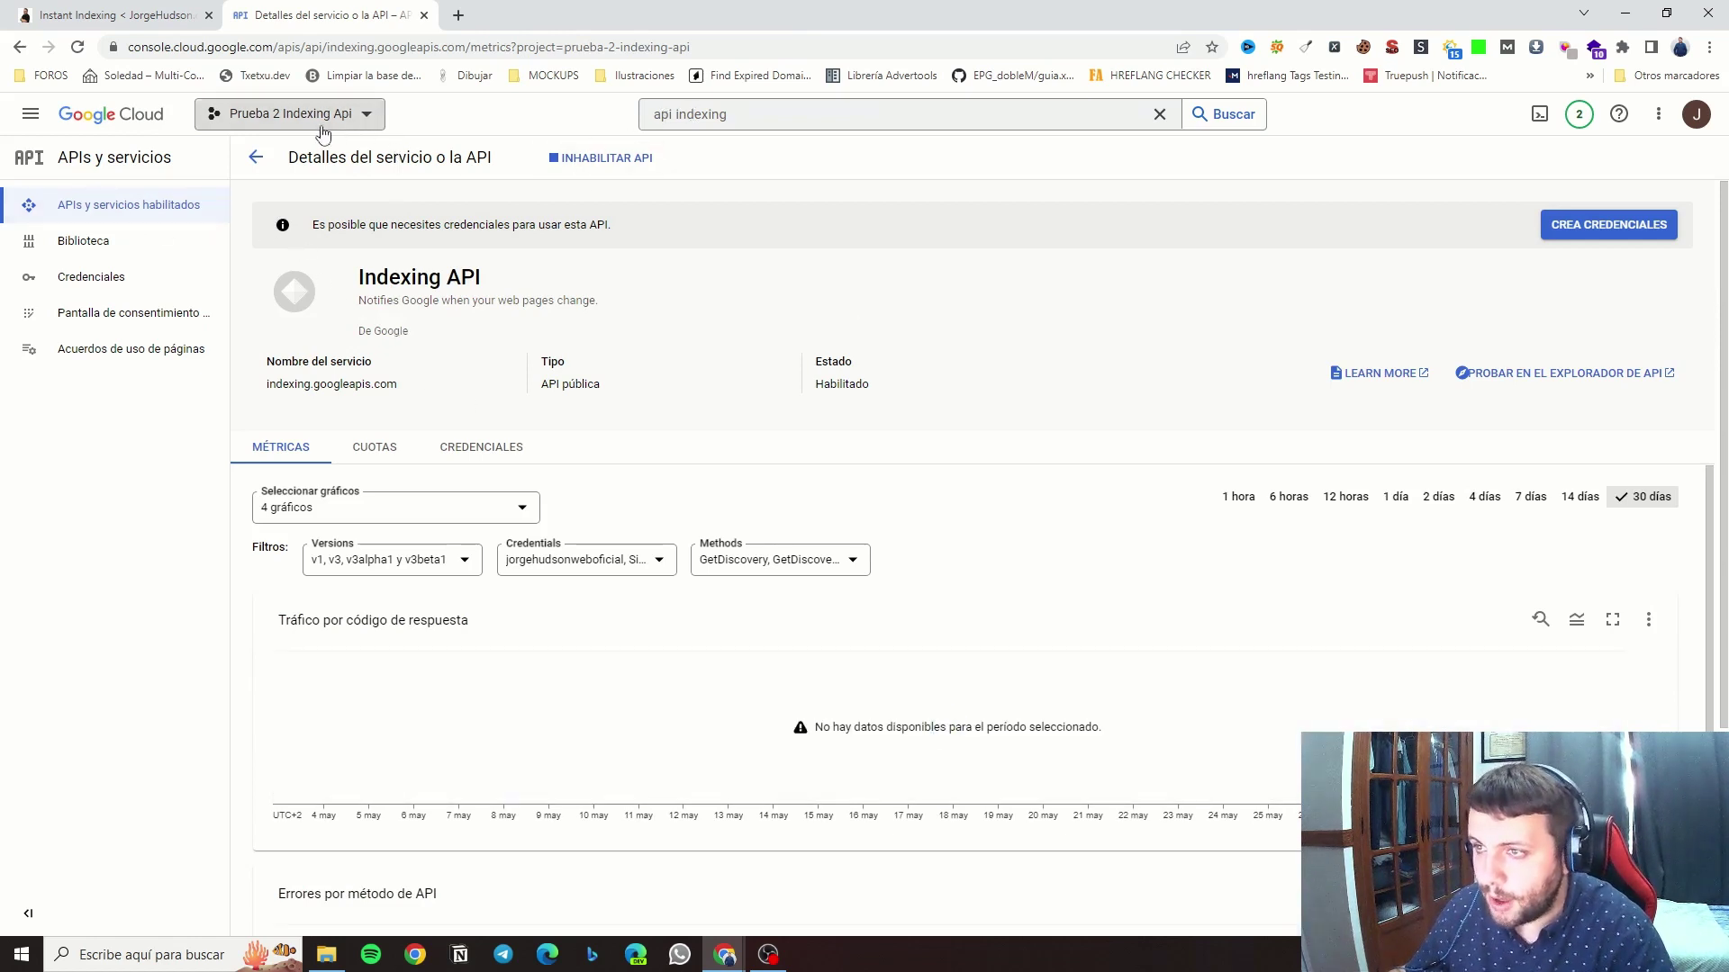
# Return to the Cuentas de servicio page of IAM y administración and show the actions for the new service account.
pyautogui.click(30, 114)
pyautogui.moveTo(131, 385)
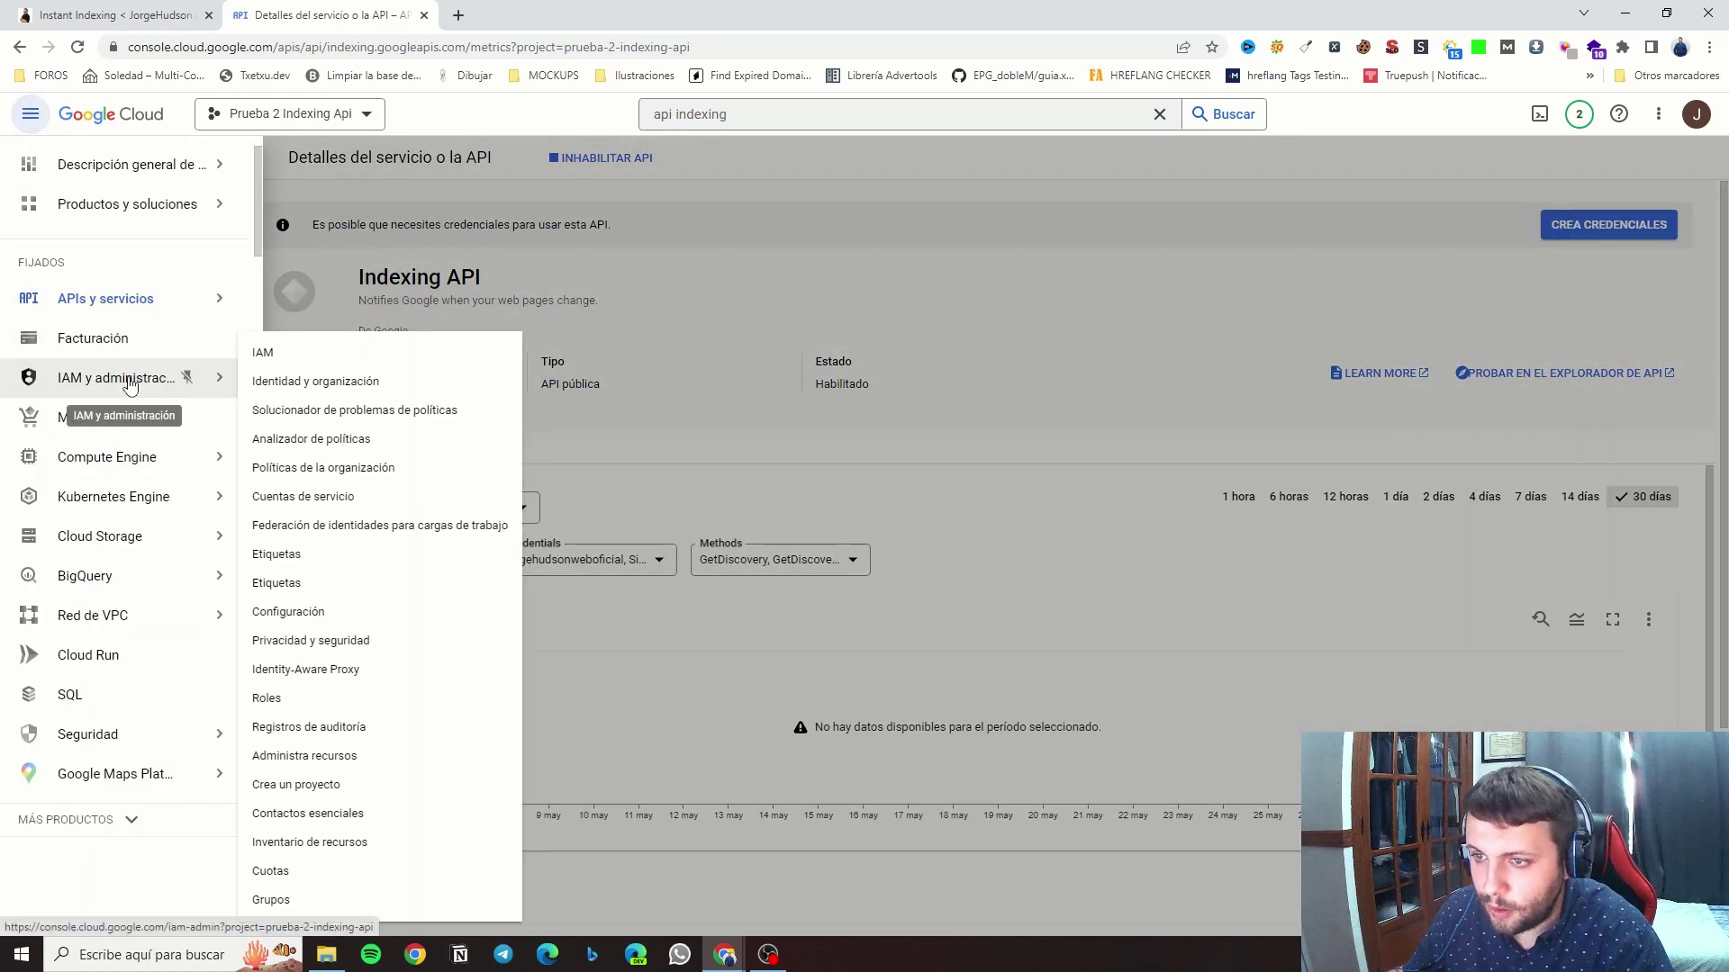
pyautogui.click(301, 499)
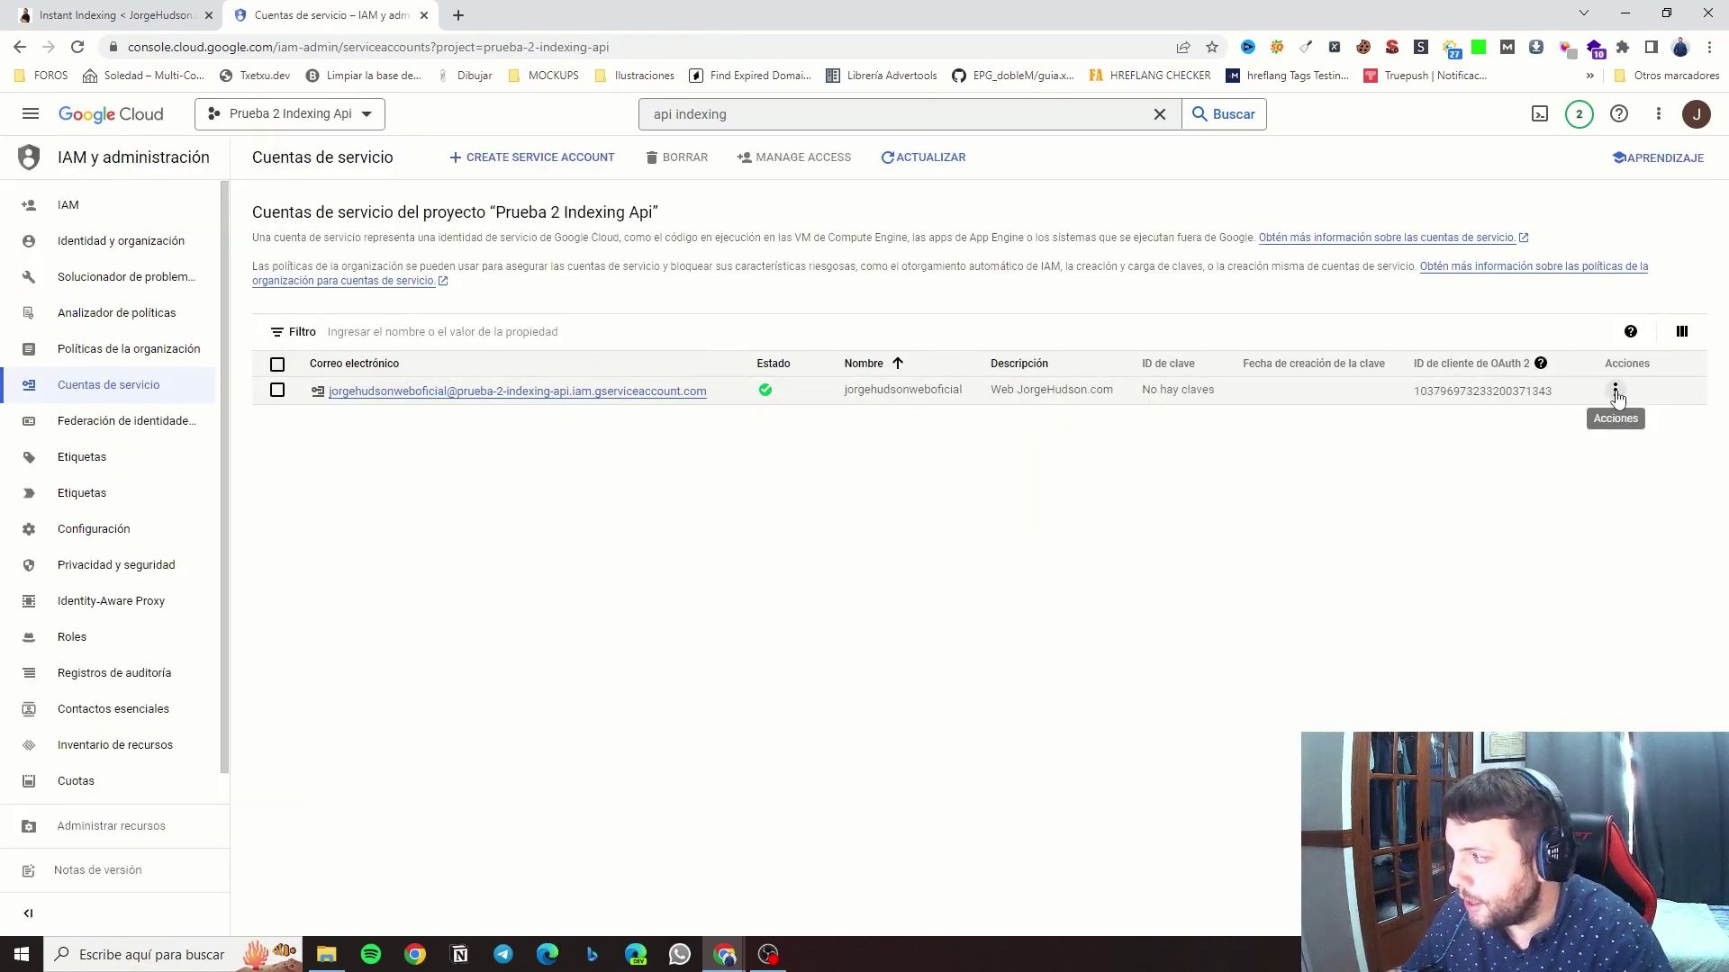
pyautogui.click(1614, 391)
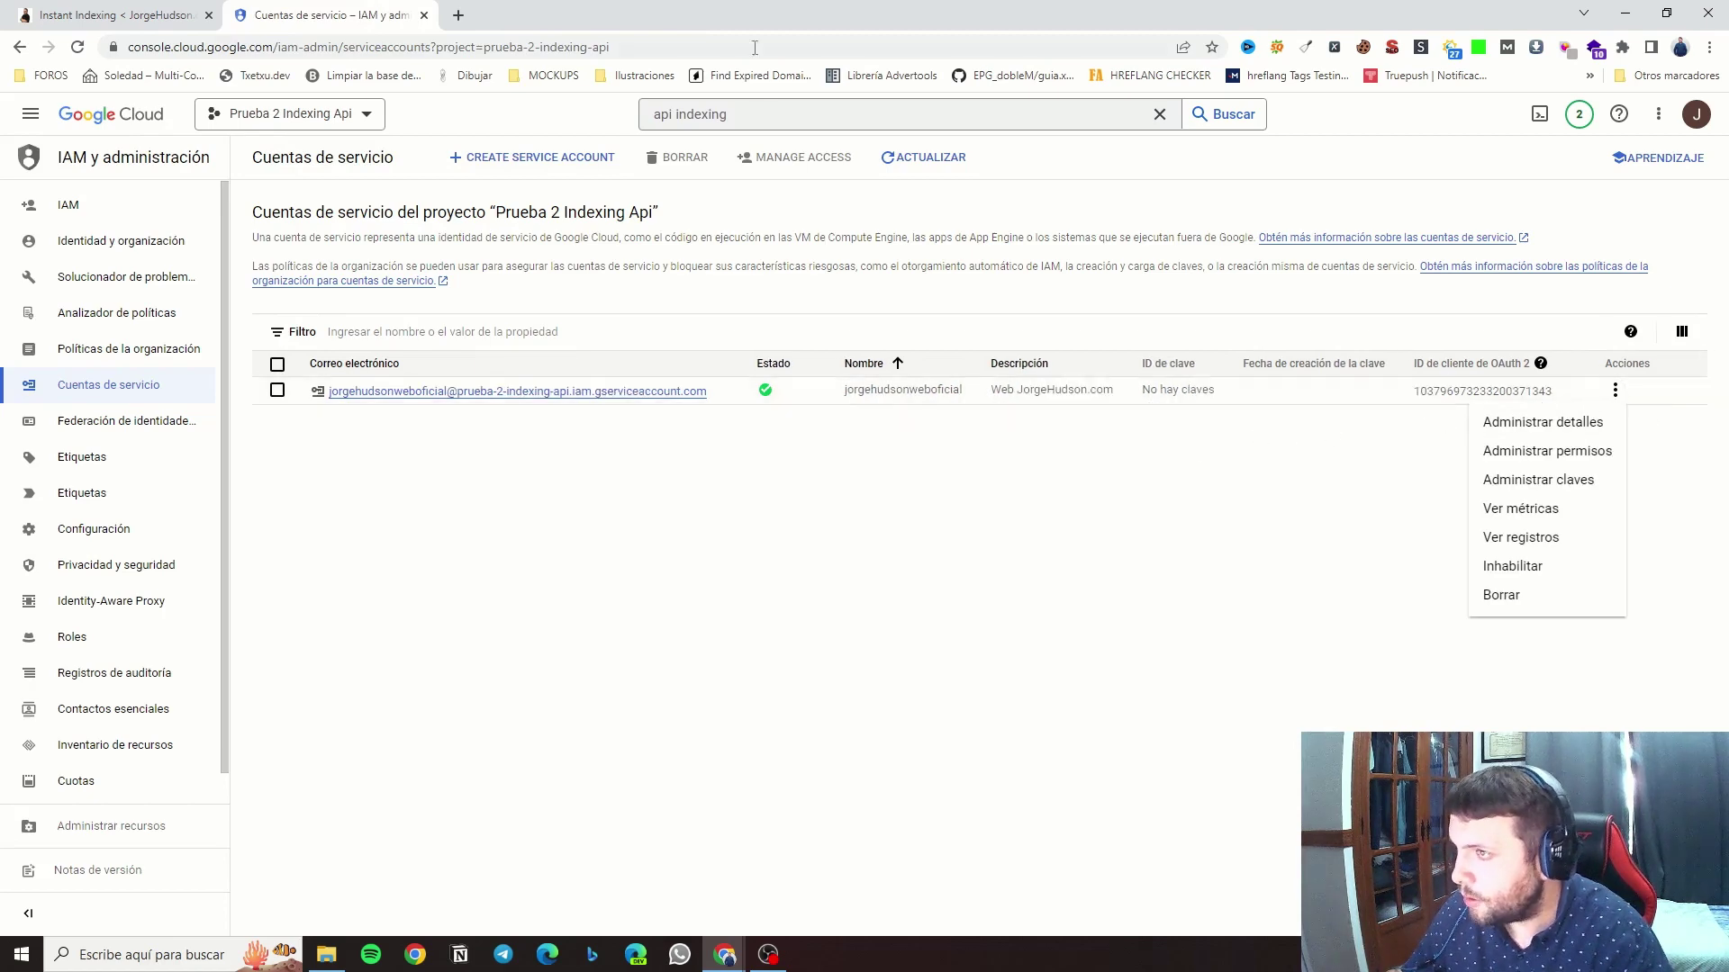
# Switch to Google Search Console in a new tab and open the website property's Usuarios y permisos settings.
pyautogui.click(460, 24)
pyautogui.moveTo(495, 31); pyautogui.dragTo(0, 31)
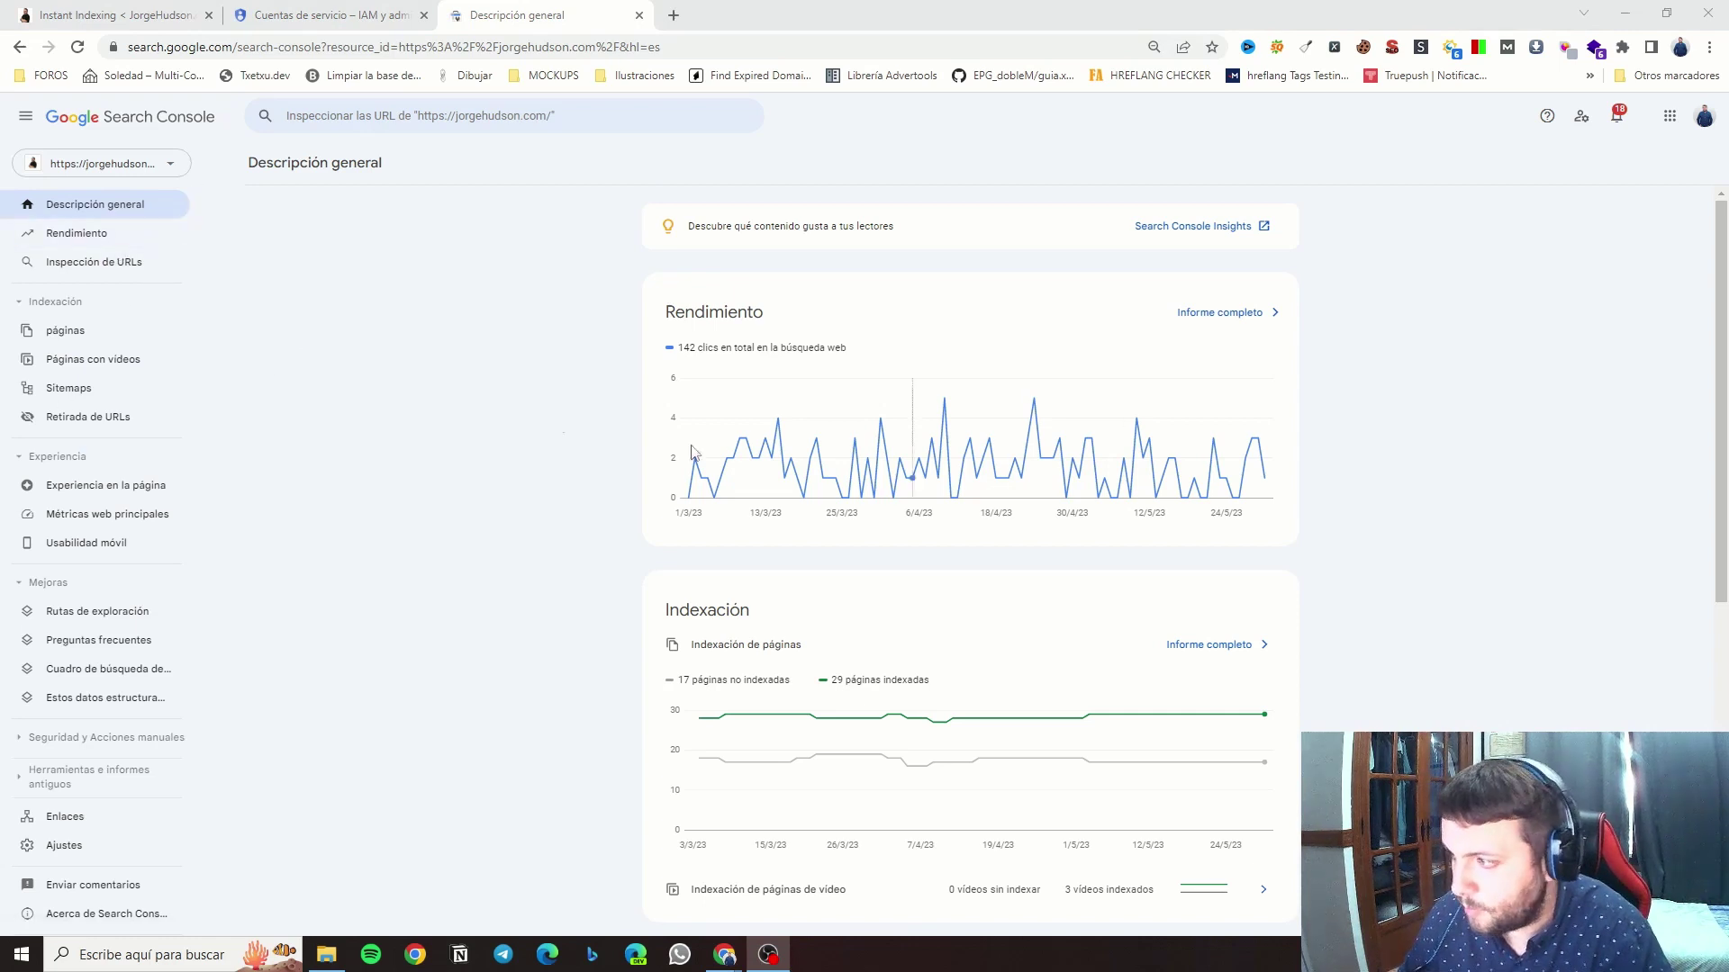
pyautogui.click(140, 238)
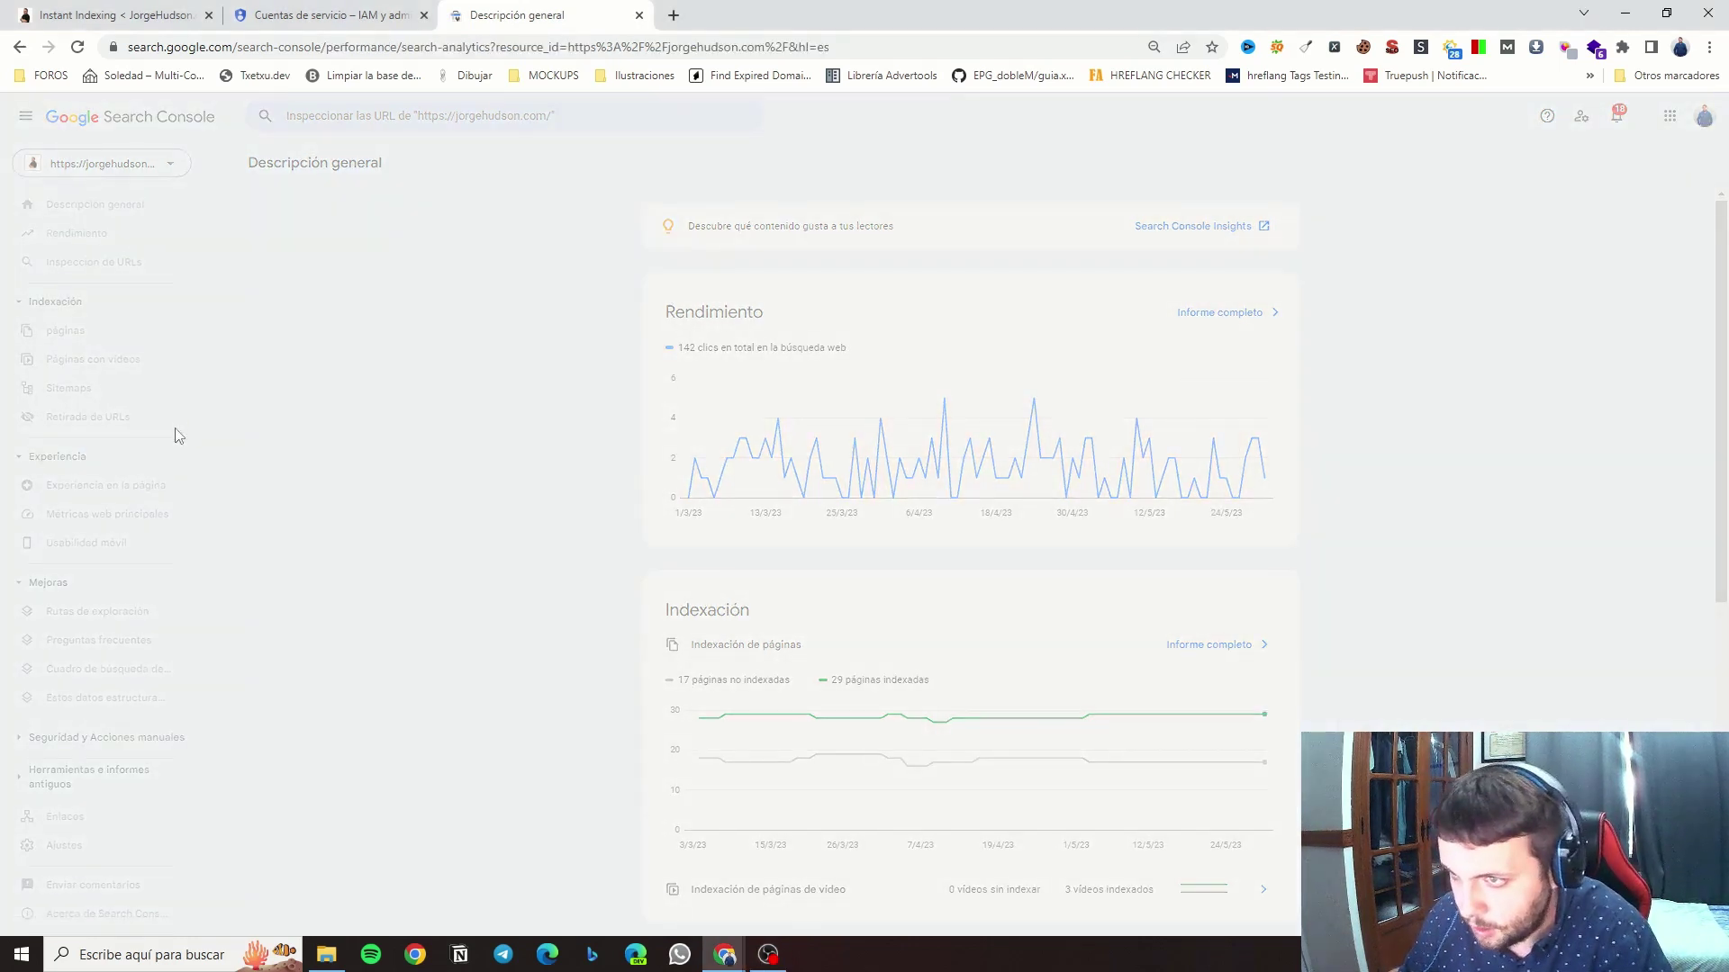
pyautogui.scroll(-1, 46, 687)
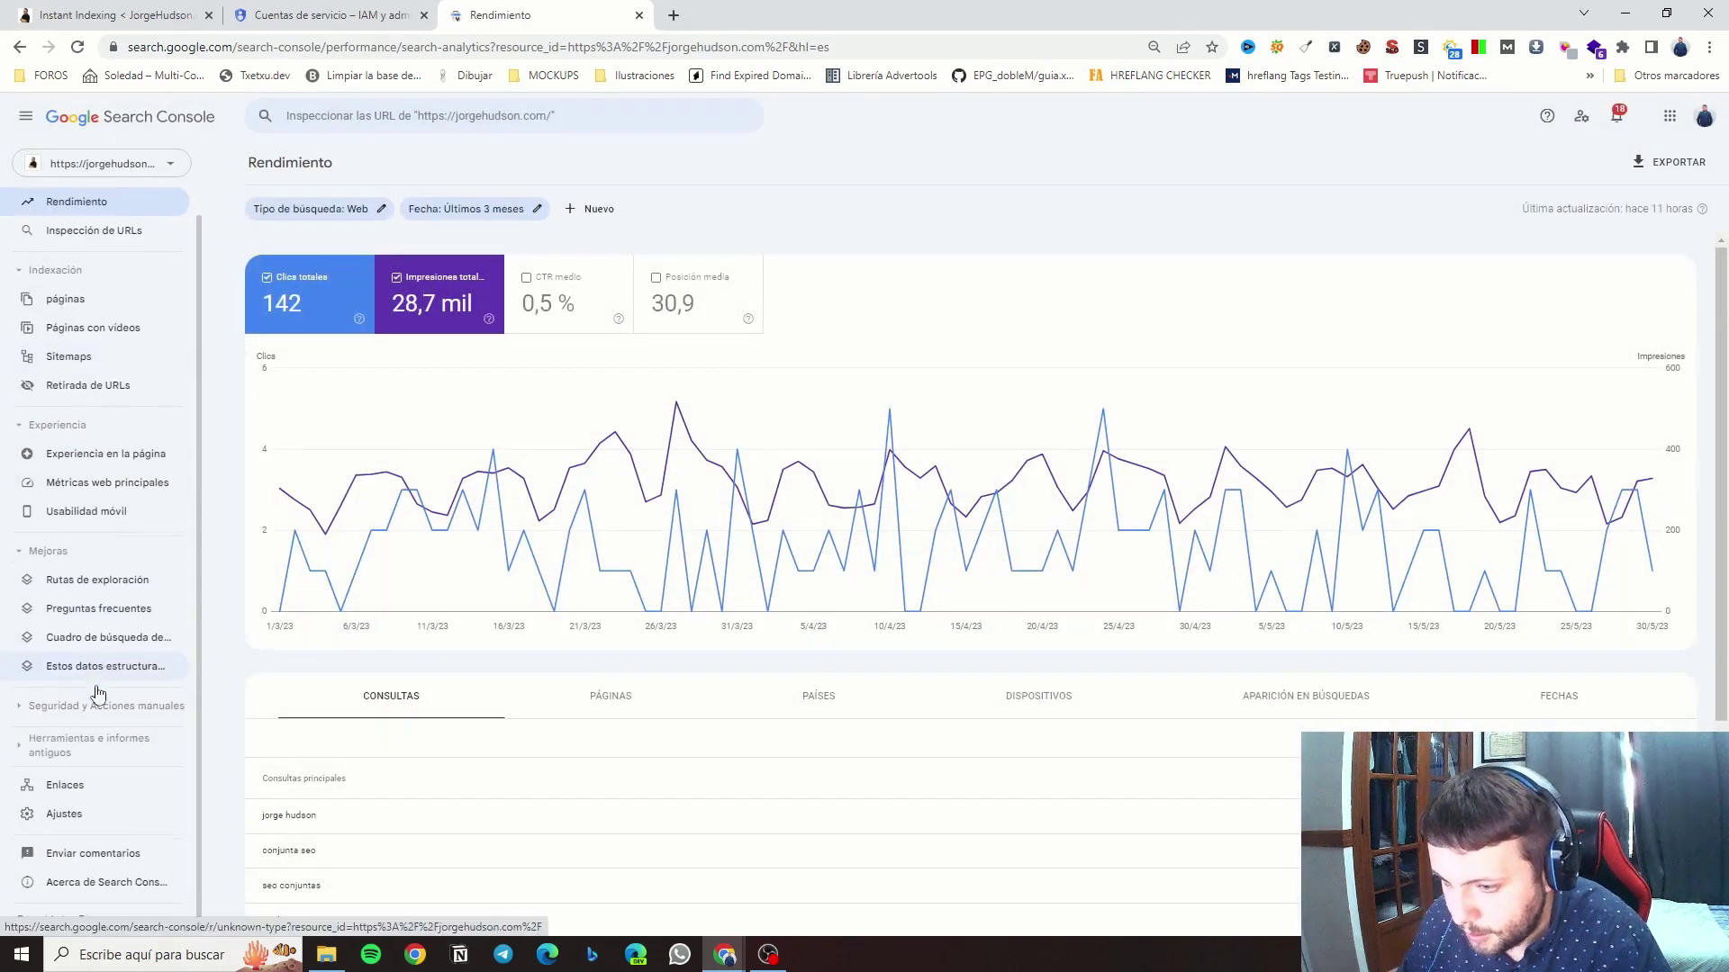
pyautogui.click(100, 813)
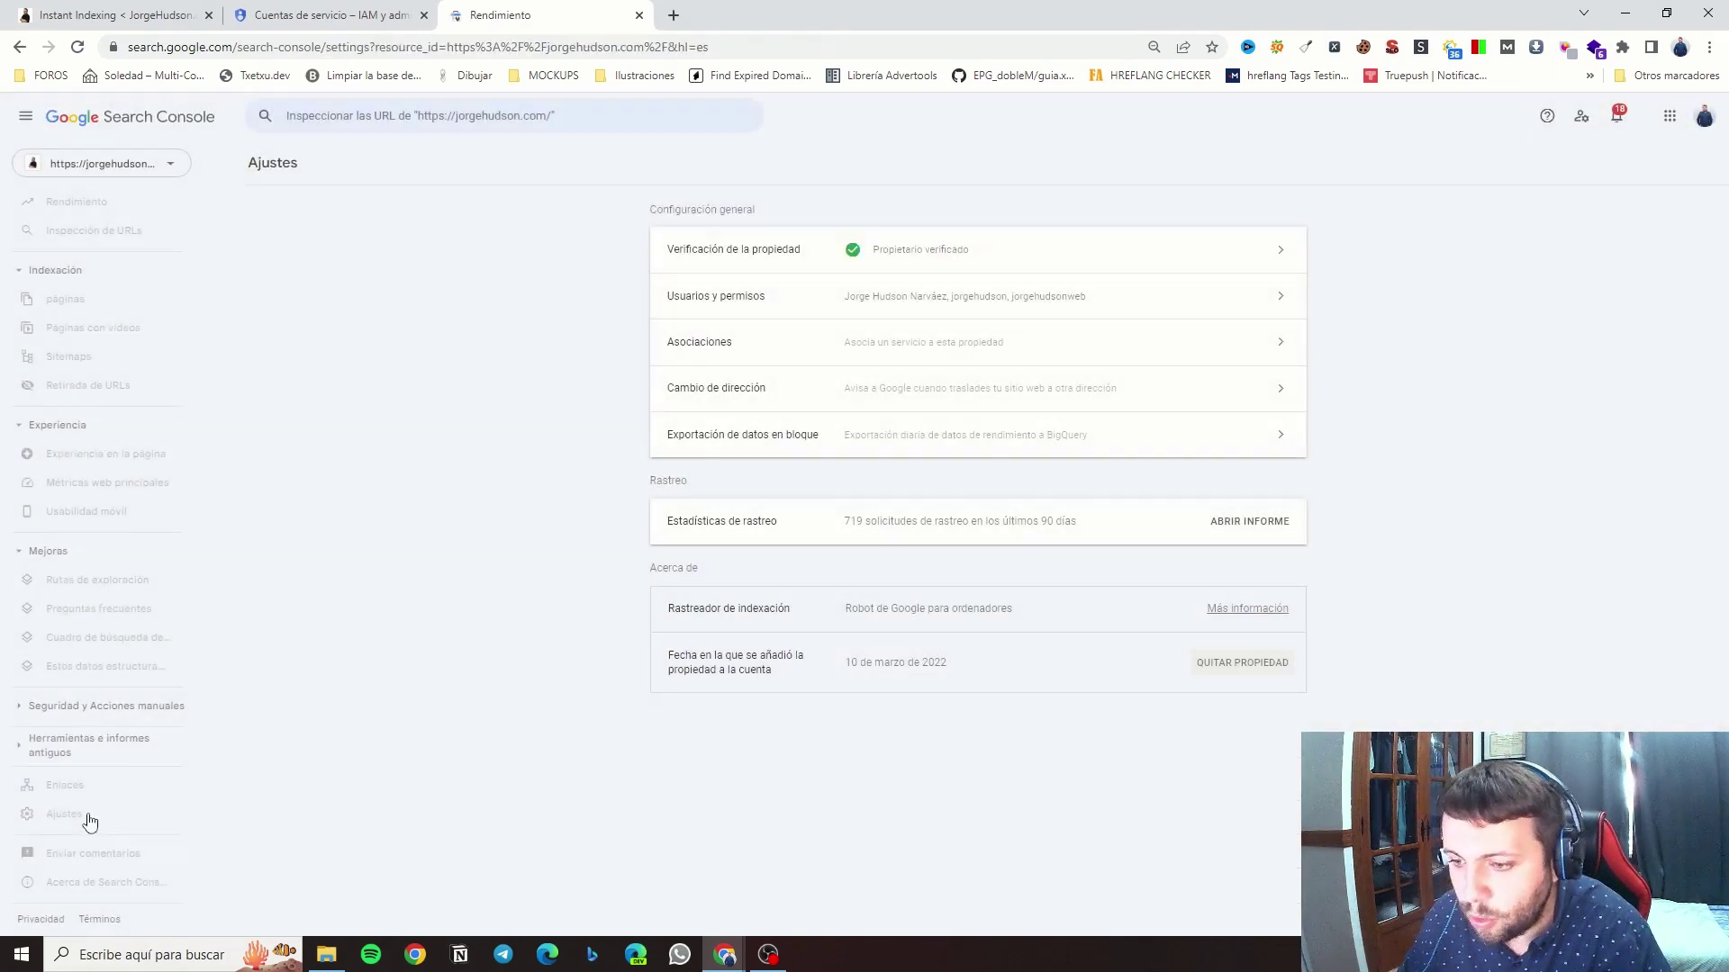
pyautogui.click(1072, 306)
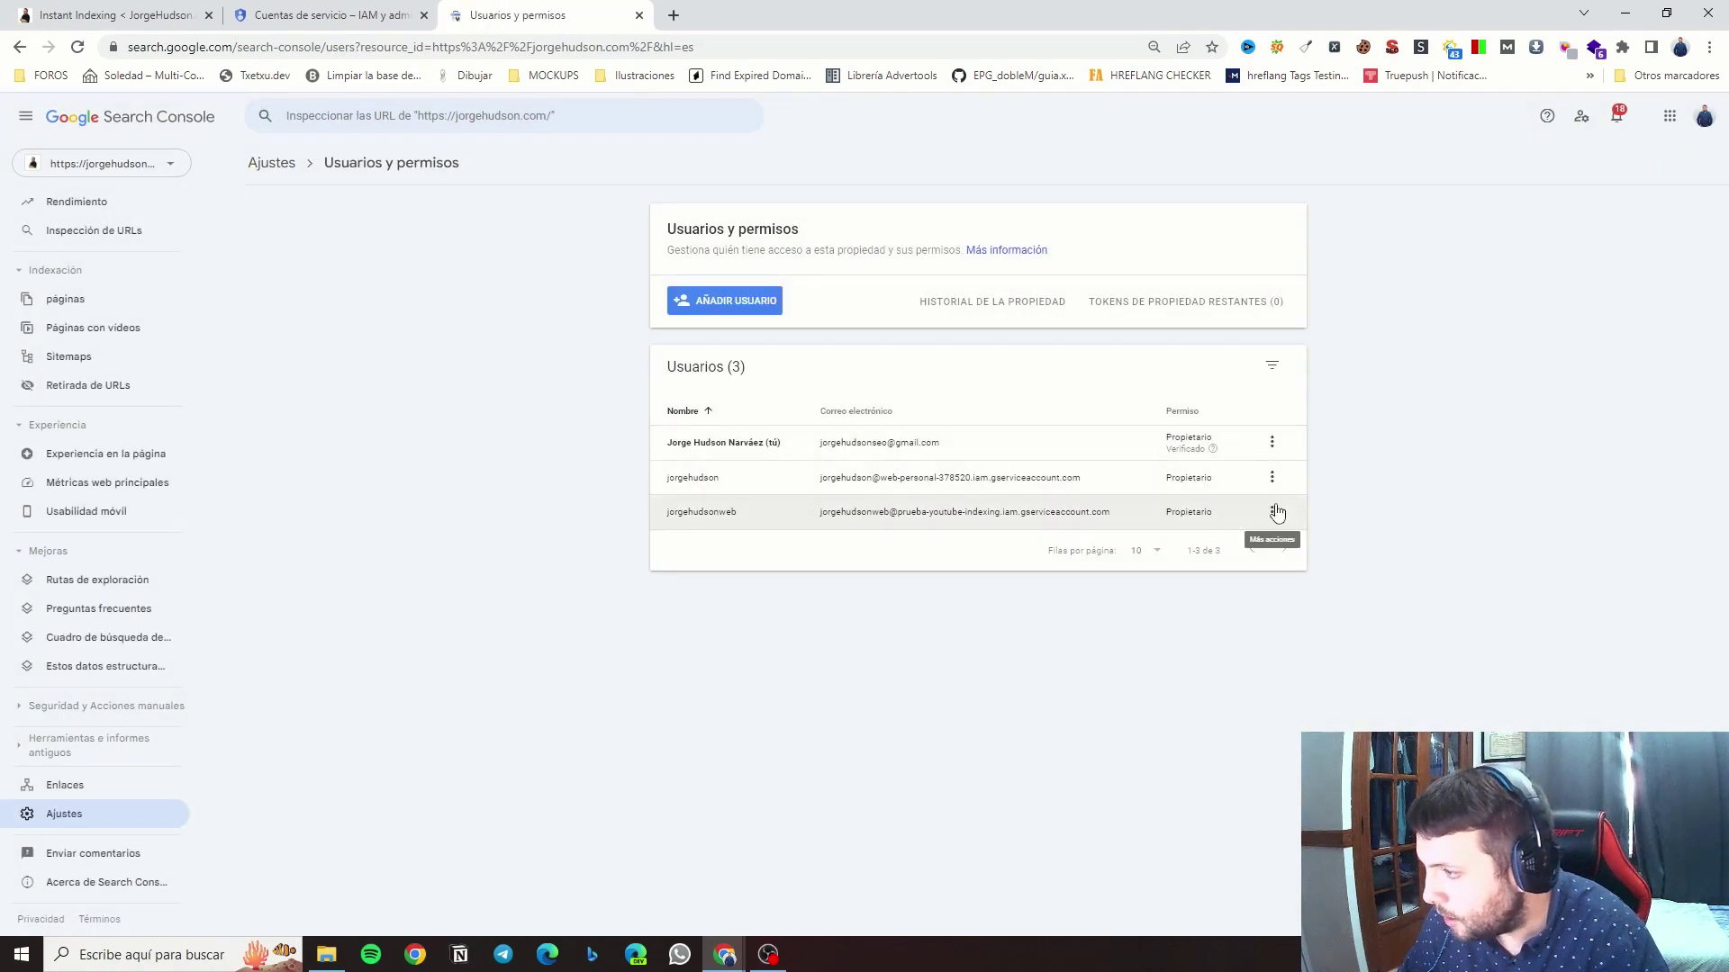
# Remove the prueba-youtube-indexing service account's access to the Search Console property.
pyautogui.click(1273, 511)
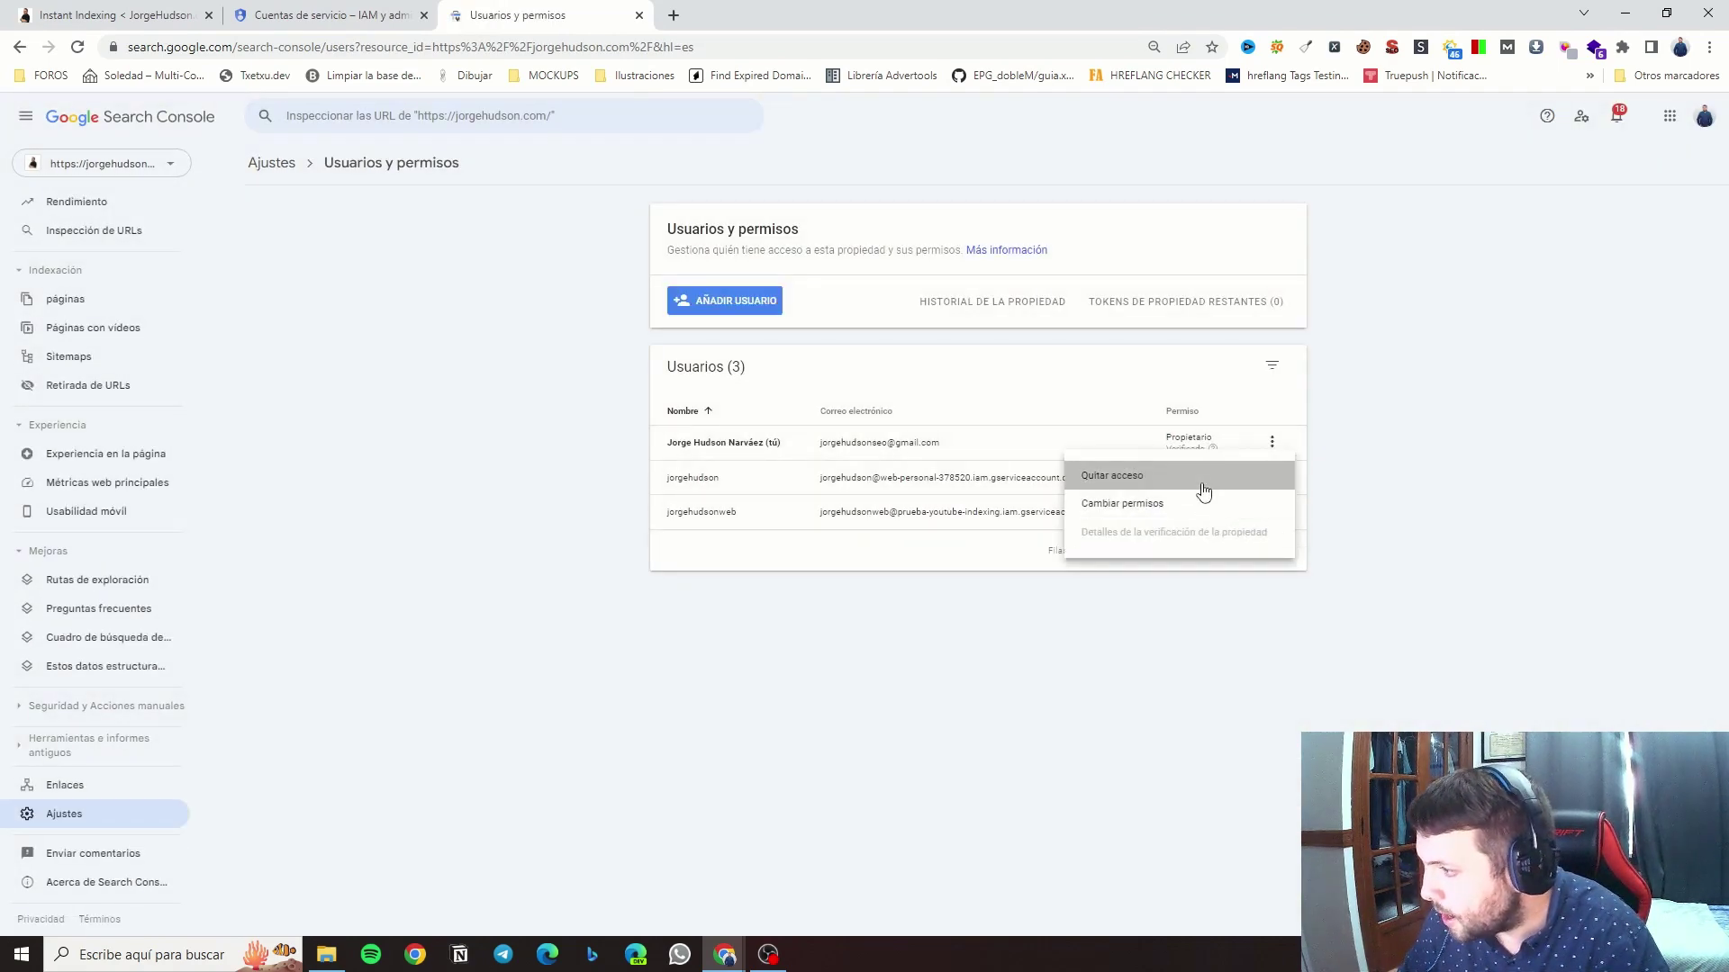
pyautogui.click(1201, 484)
pyautogui.click(943, 562)
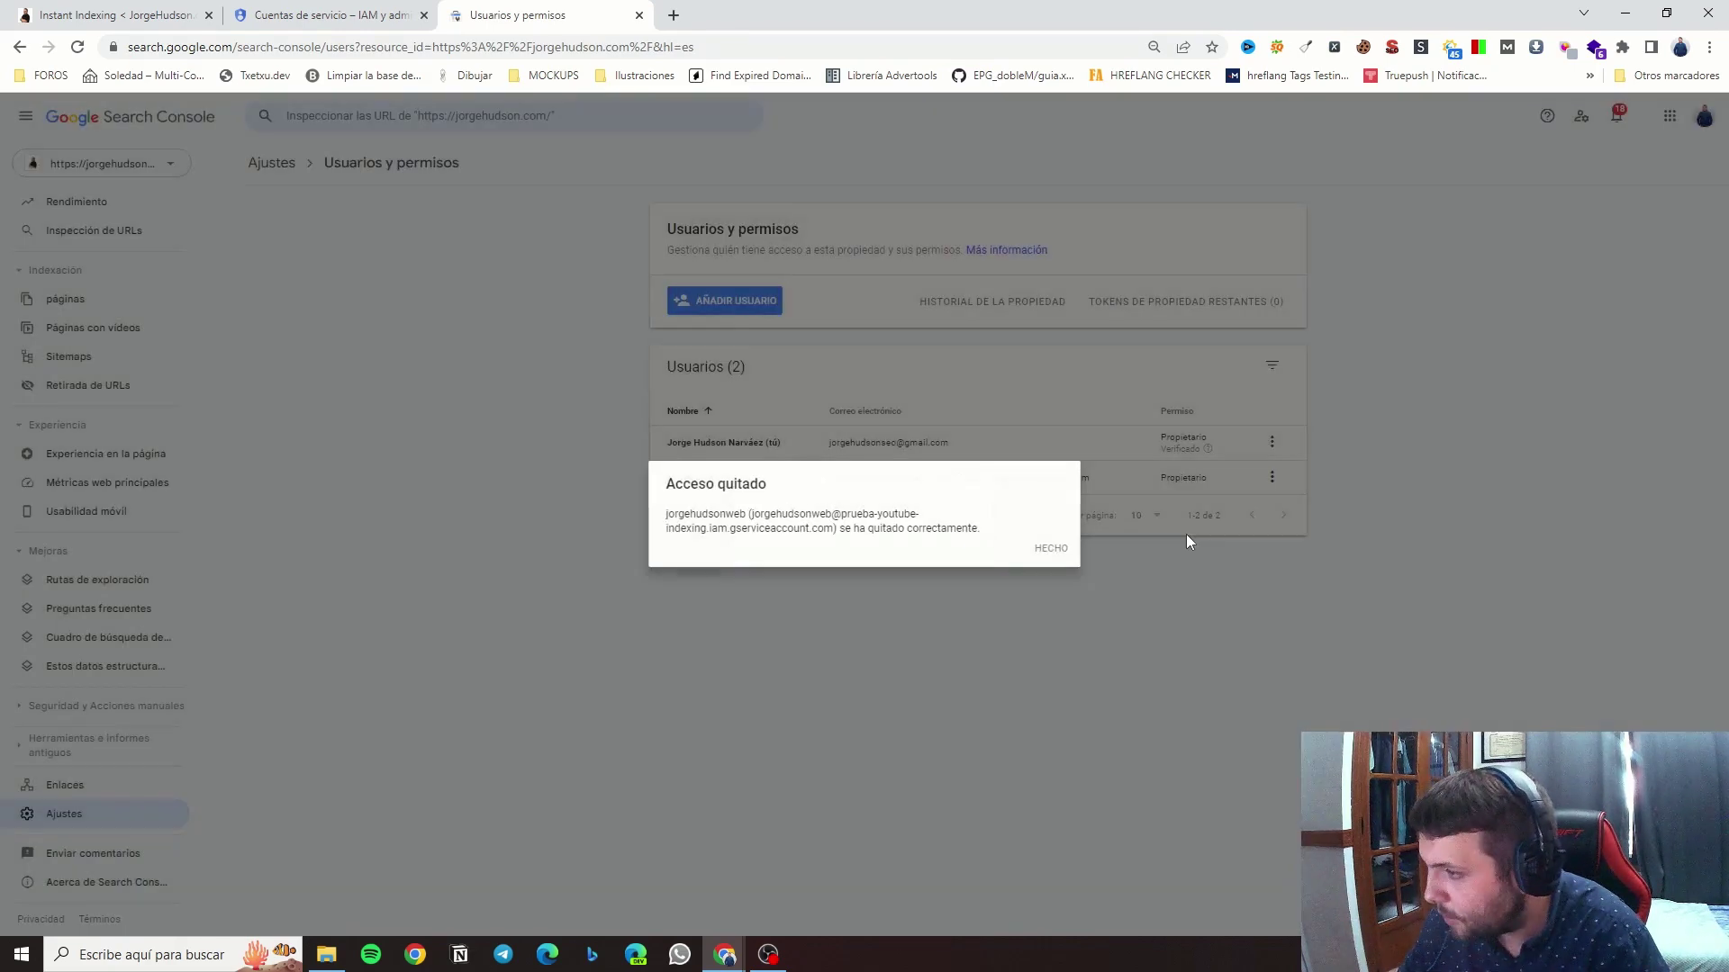
pyautogui.click(1041, 553)
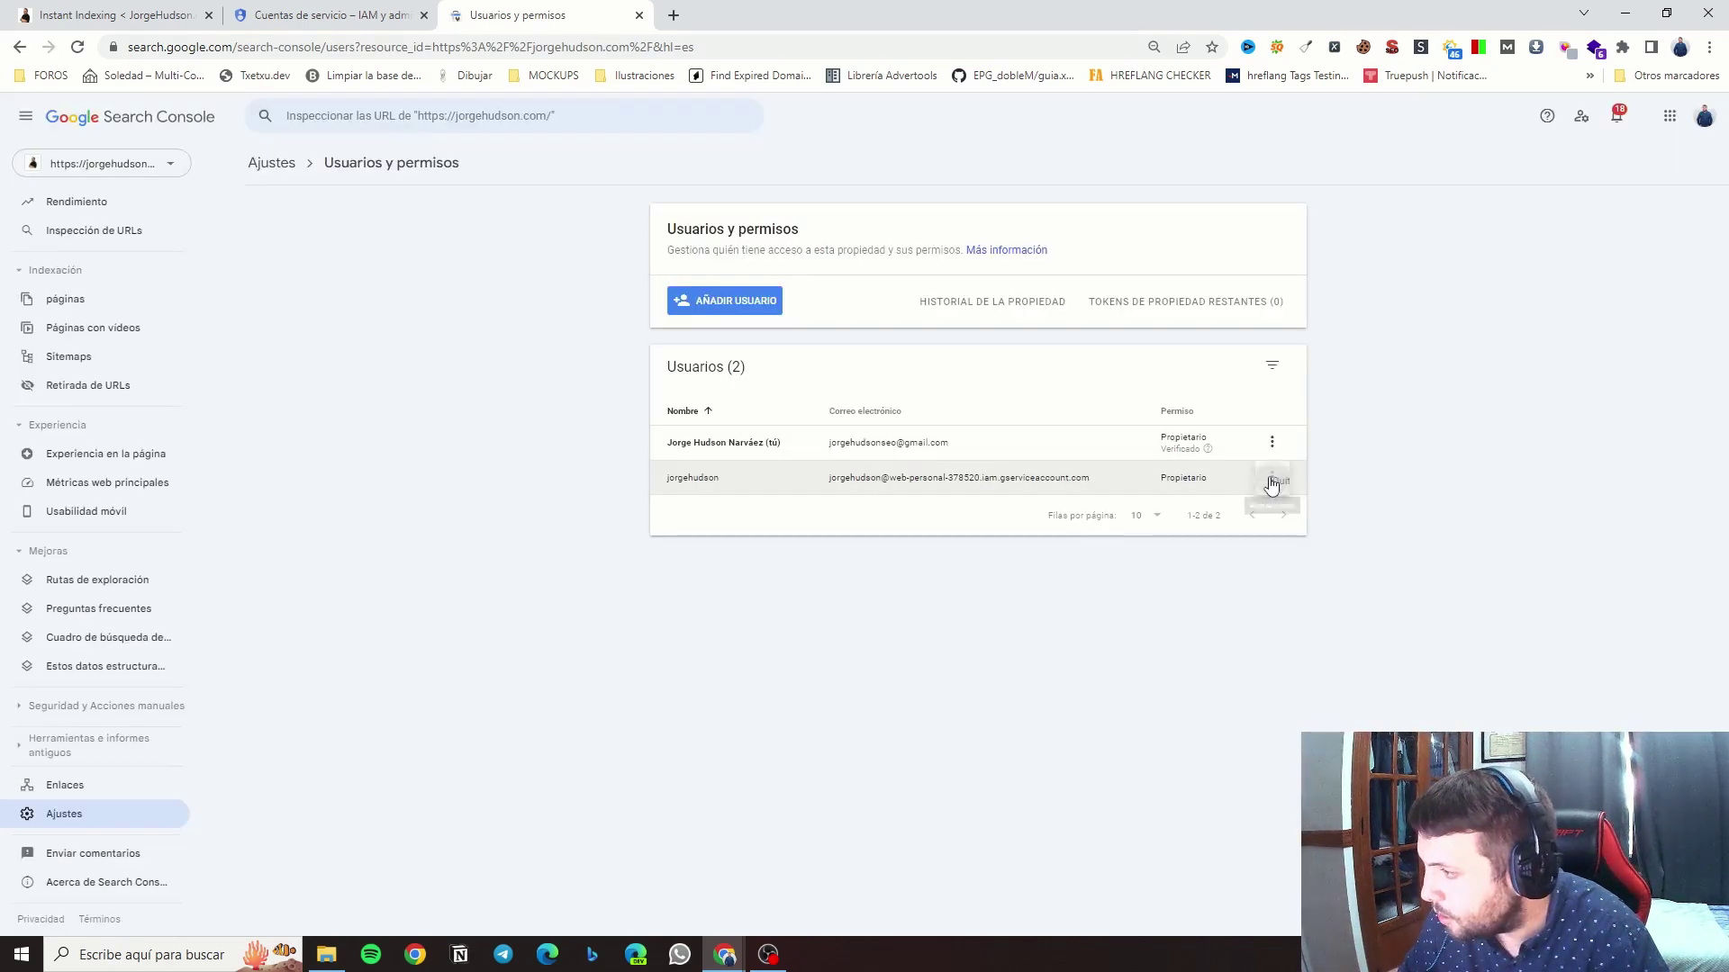
# Remove the remaining old service account, from the web-personal project, from the property's users.
pyautogui.click(1271, 477)
pyautogui.click(1126, 440)
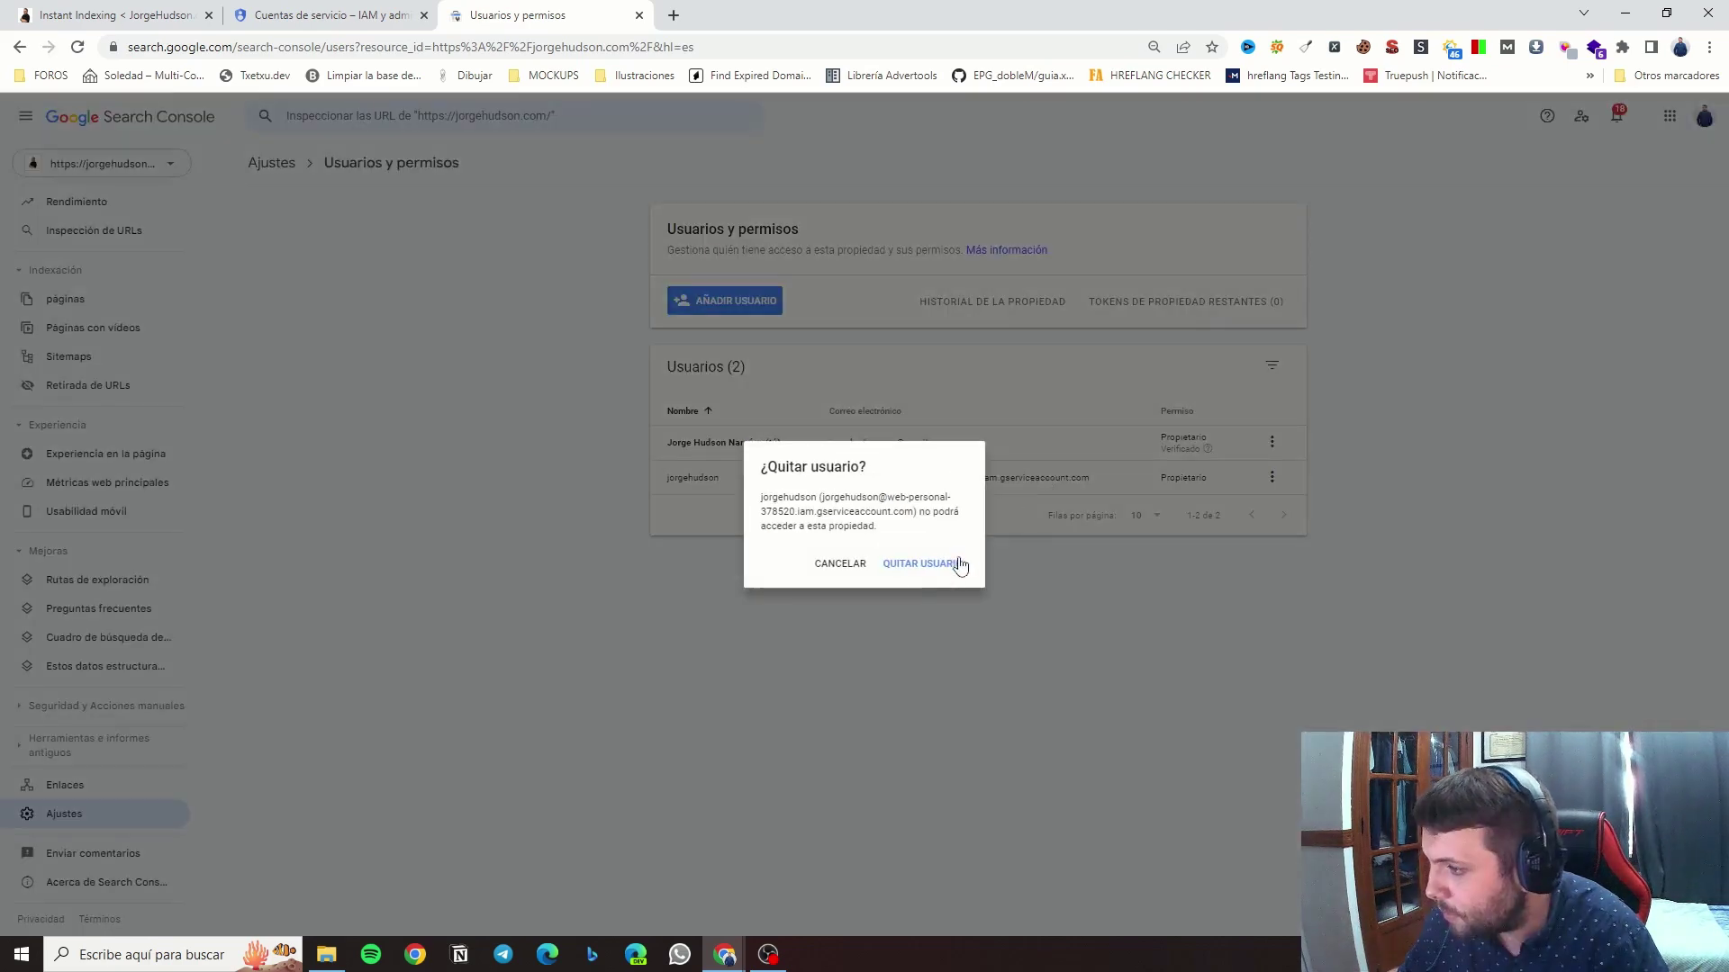
pyautogui.click(941, 571)
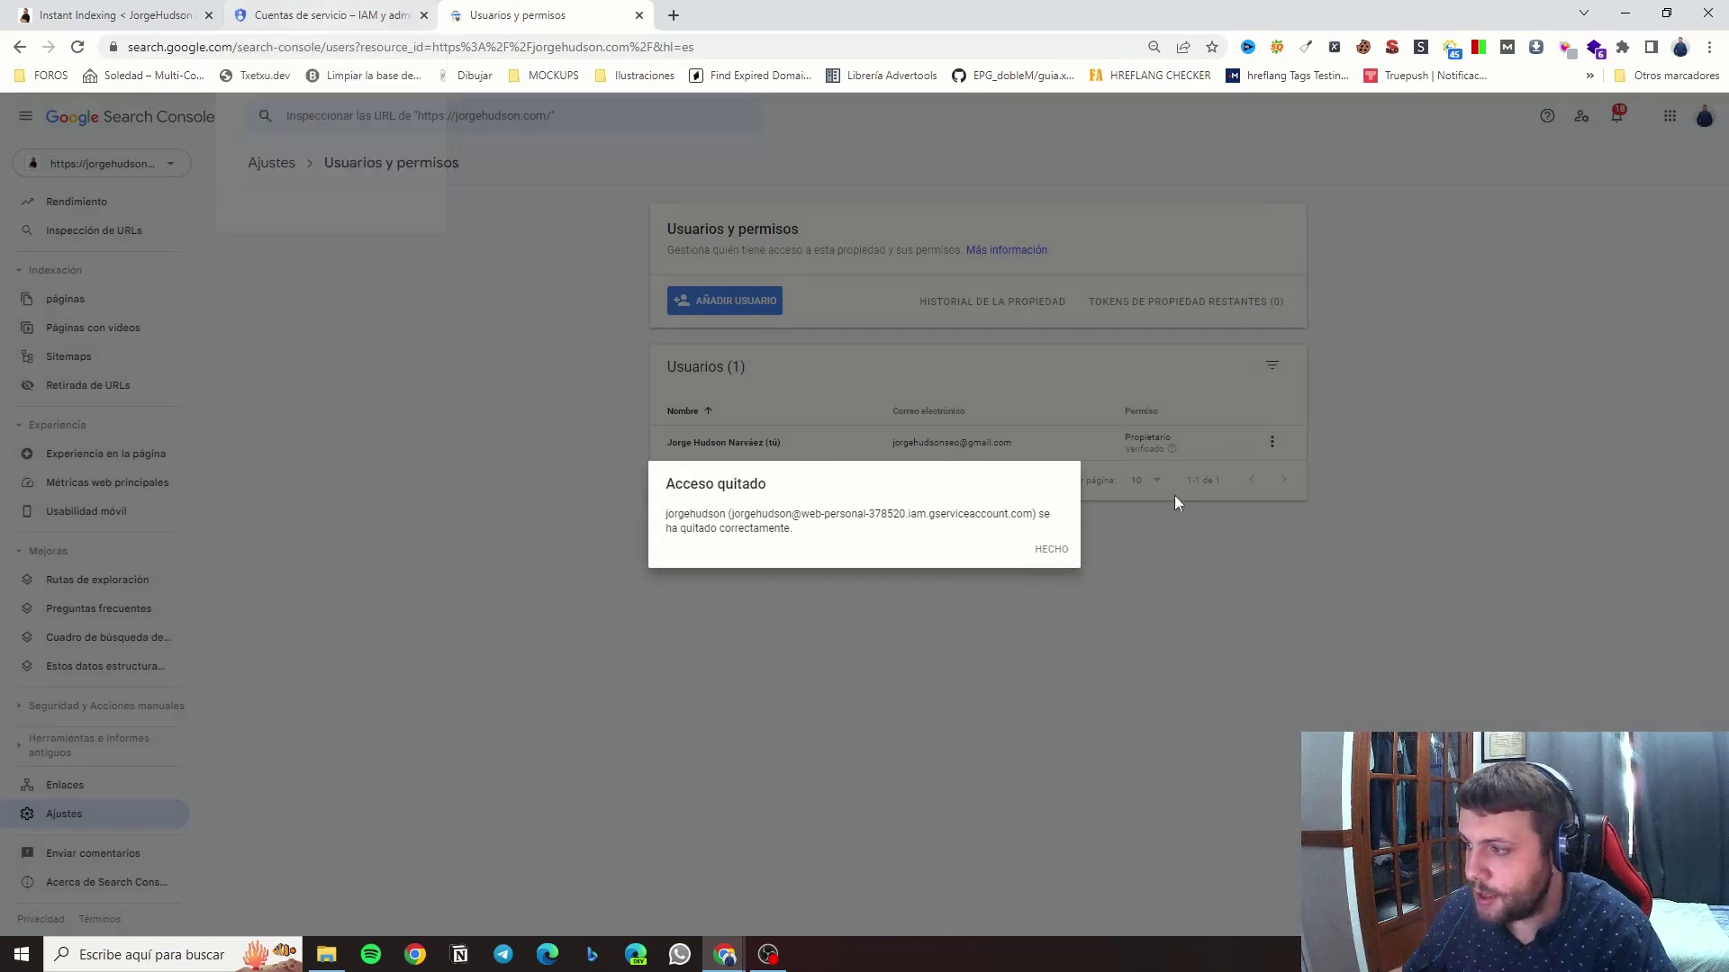
pyautogui.click(1049, 549)
# Switch back to Google Cloud and copy the new service account's email address.
pyautogui.hotkey('ctrl', 'pageup')
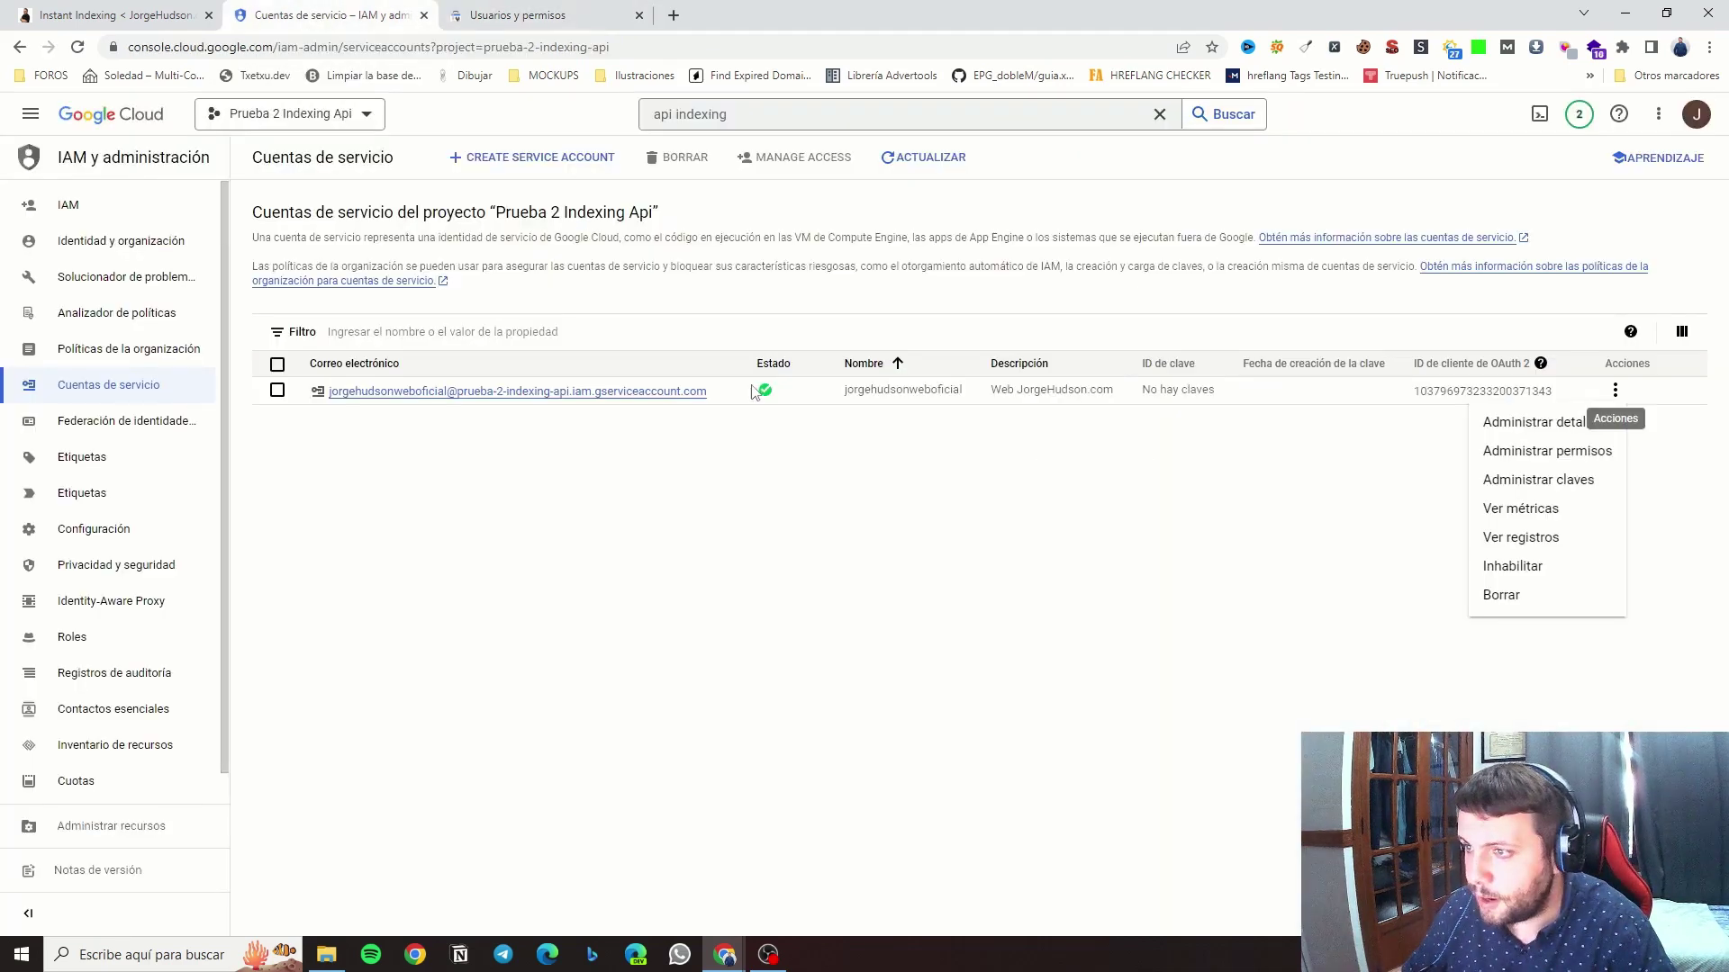
pyautogui.click(735, 401)
pyautogui.click(718, 390)
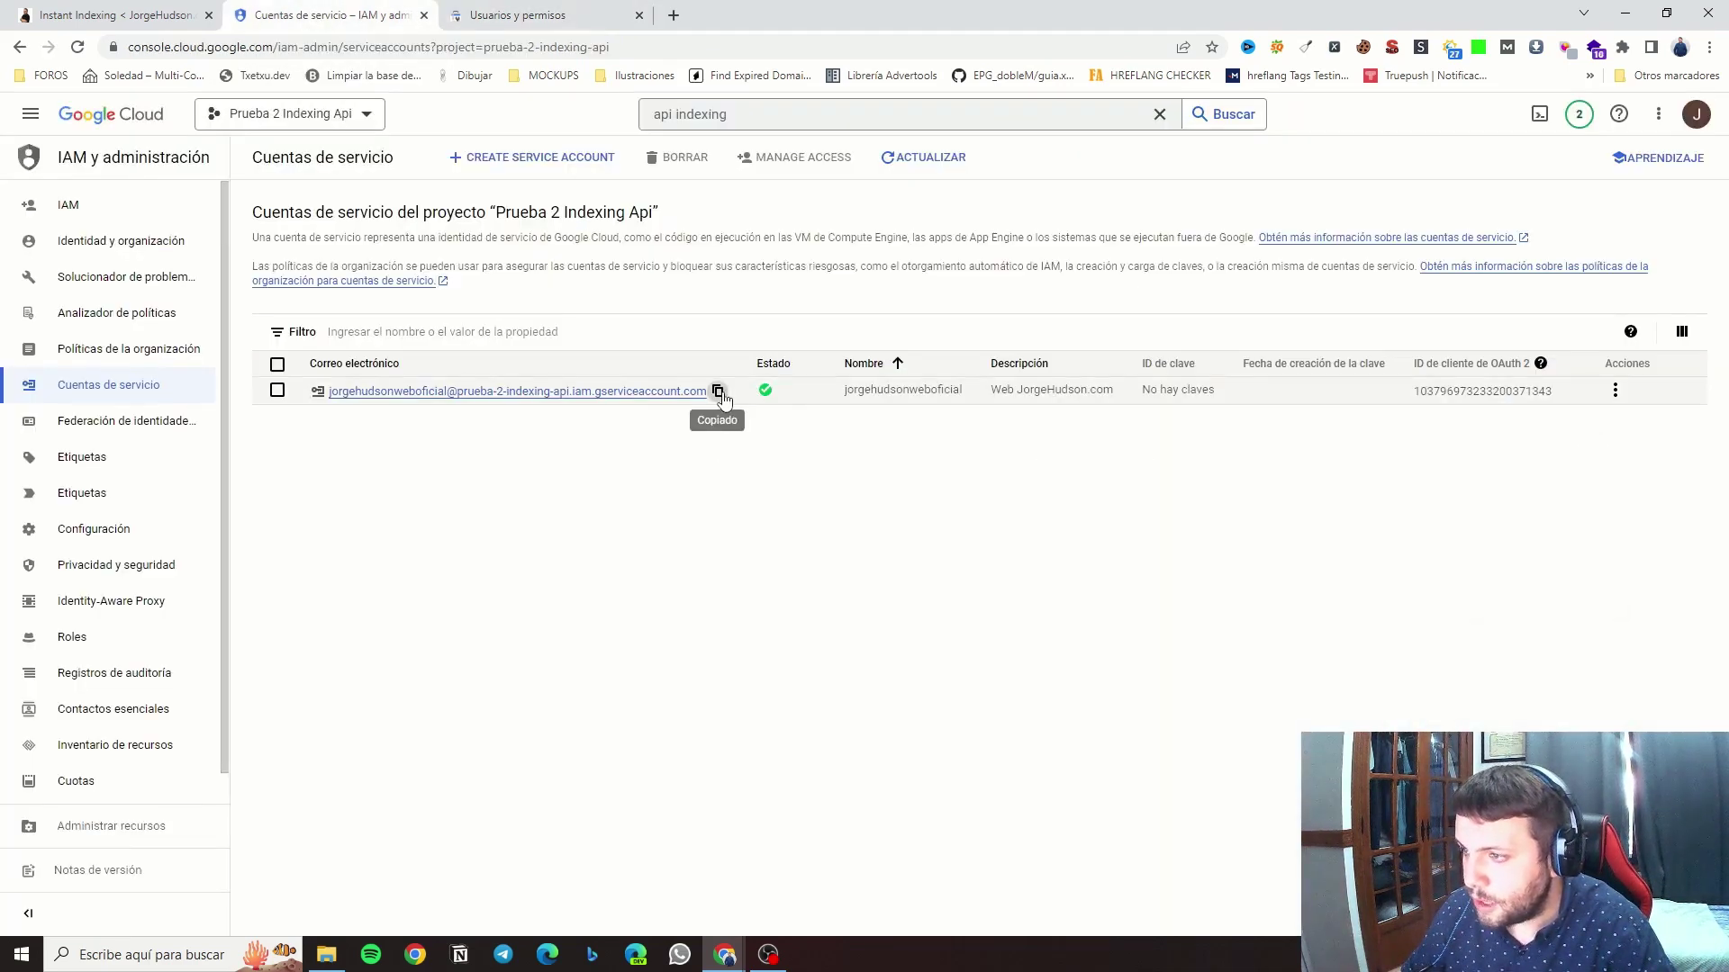
# Add the copied service account email in Search Console as a property user with the Propietario permission.
pyautogui.click(505, 15)
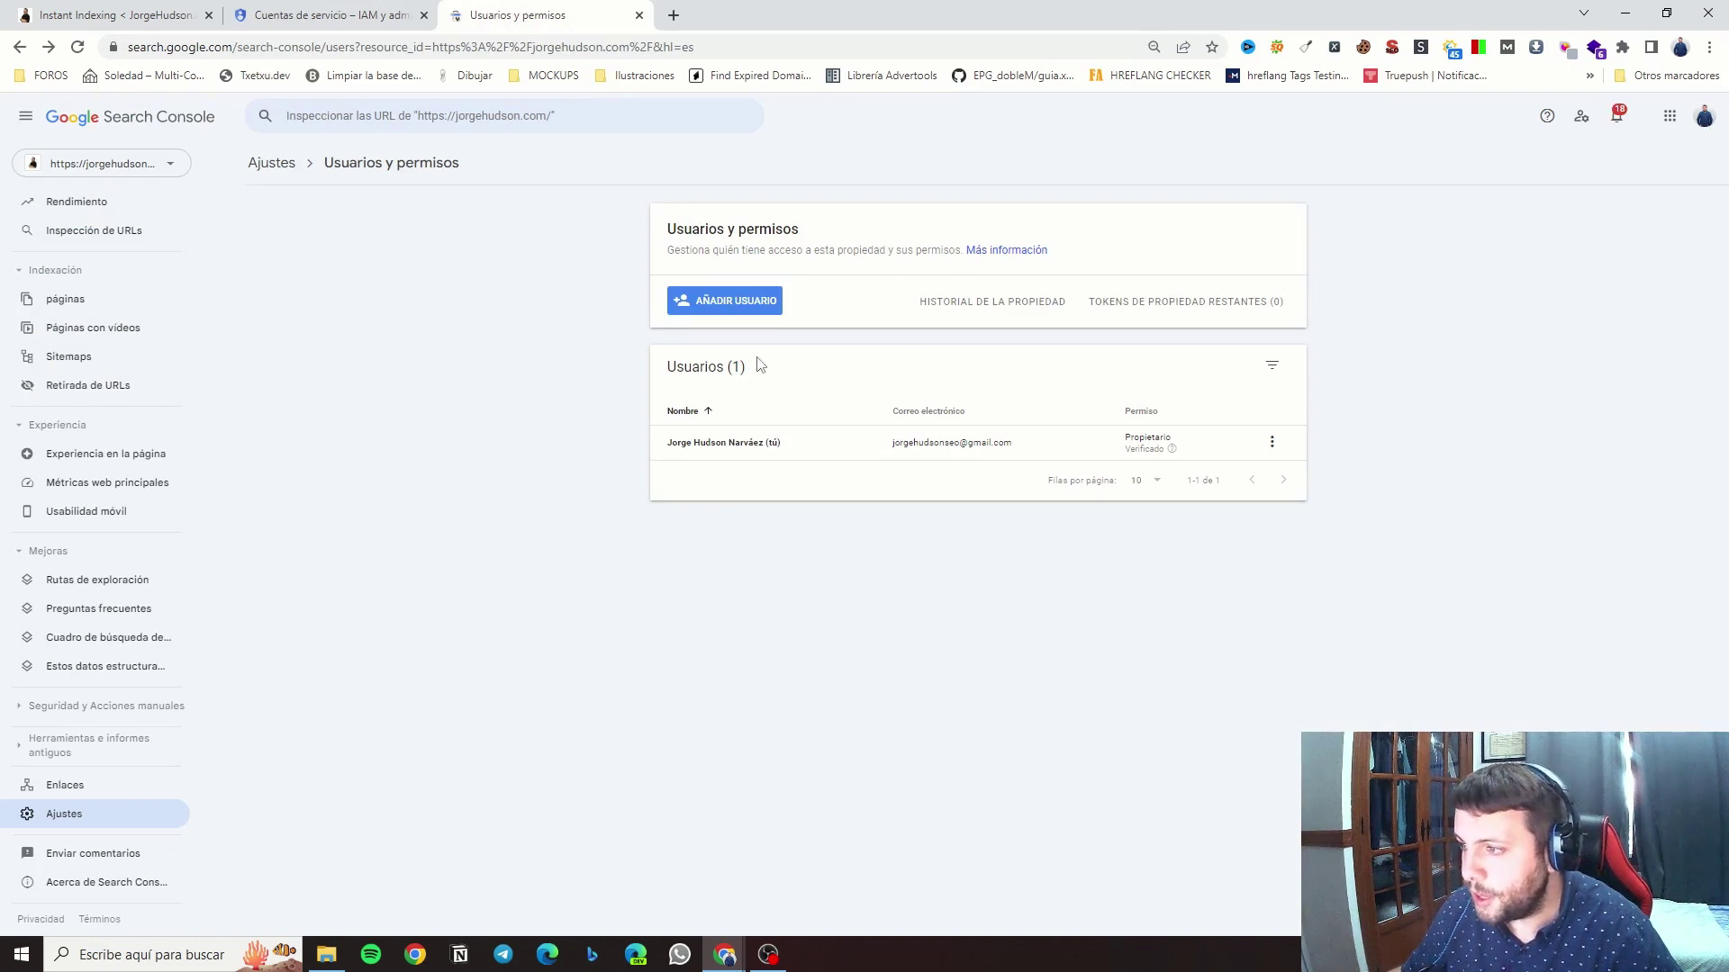
pyautogui.click(764, 297)
pyautogui.hotkey('ctrl', 'v')
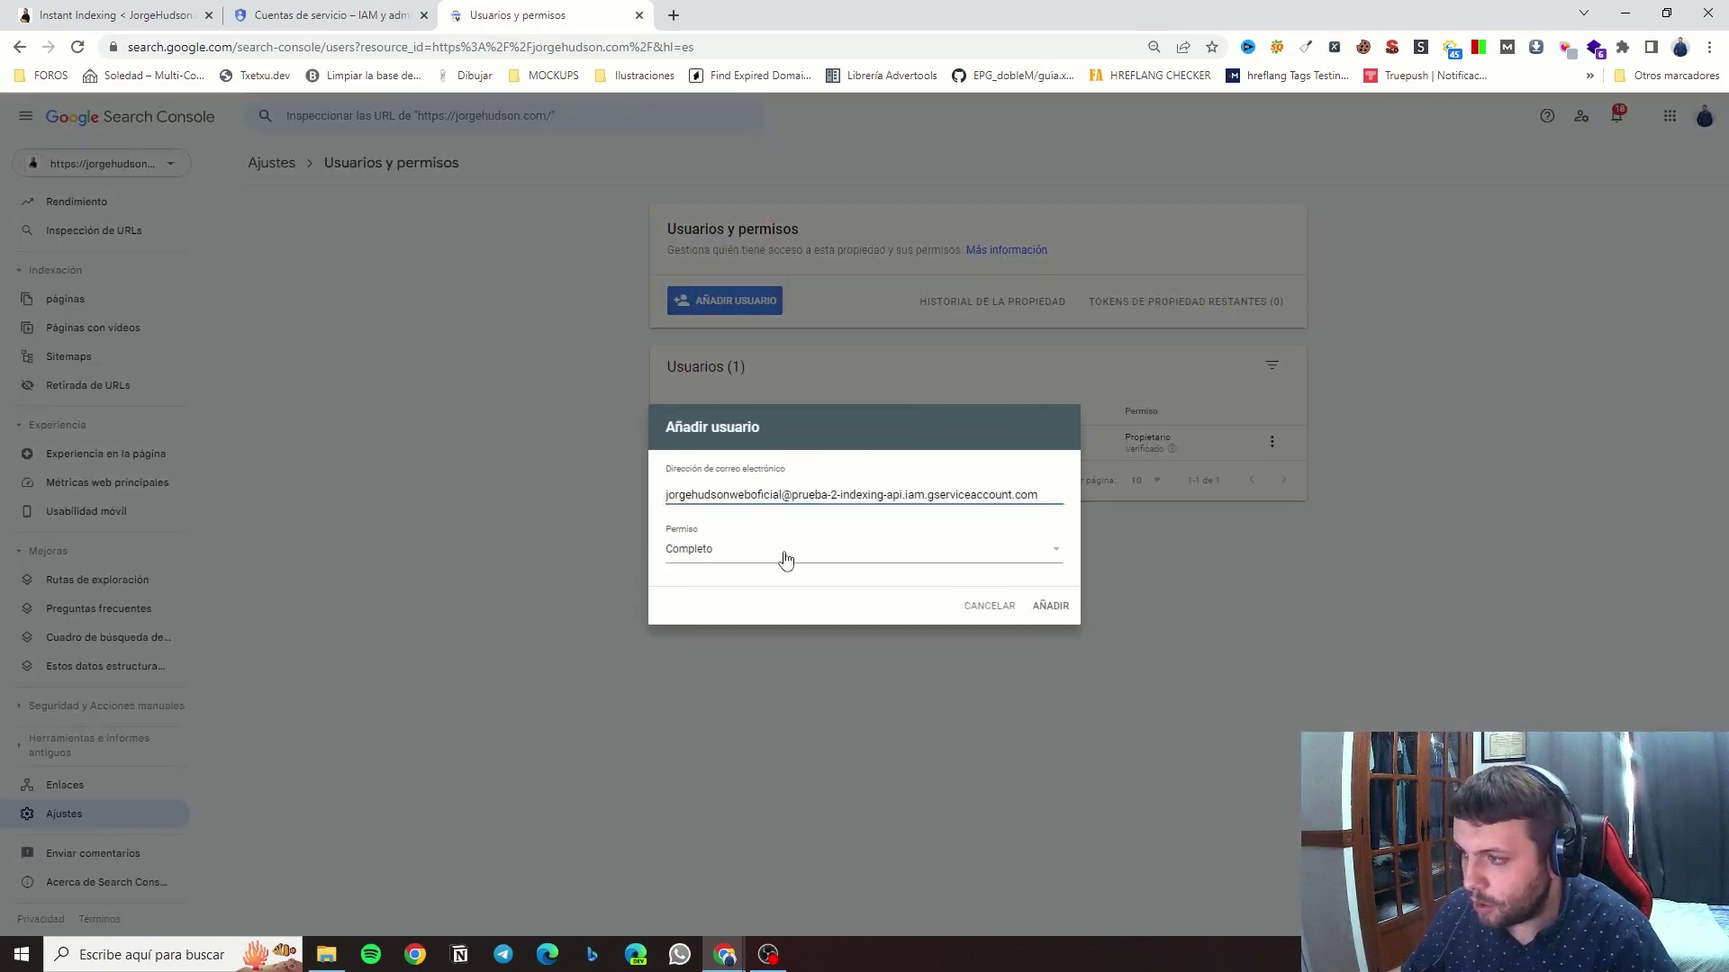
pyautogui.click(785, 559)
pyautogui.click(756, 523)
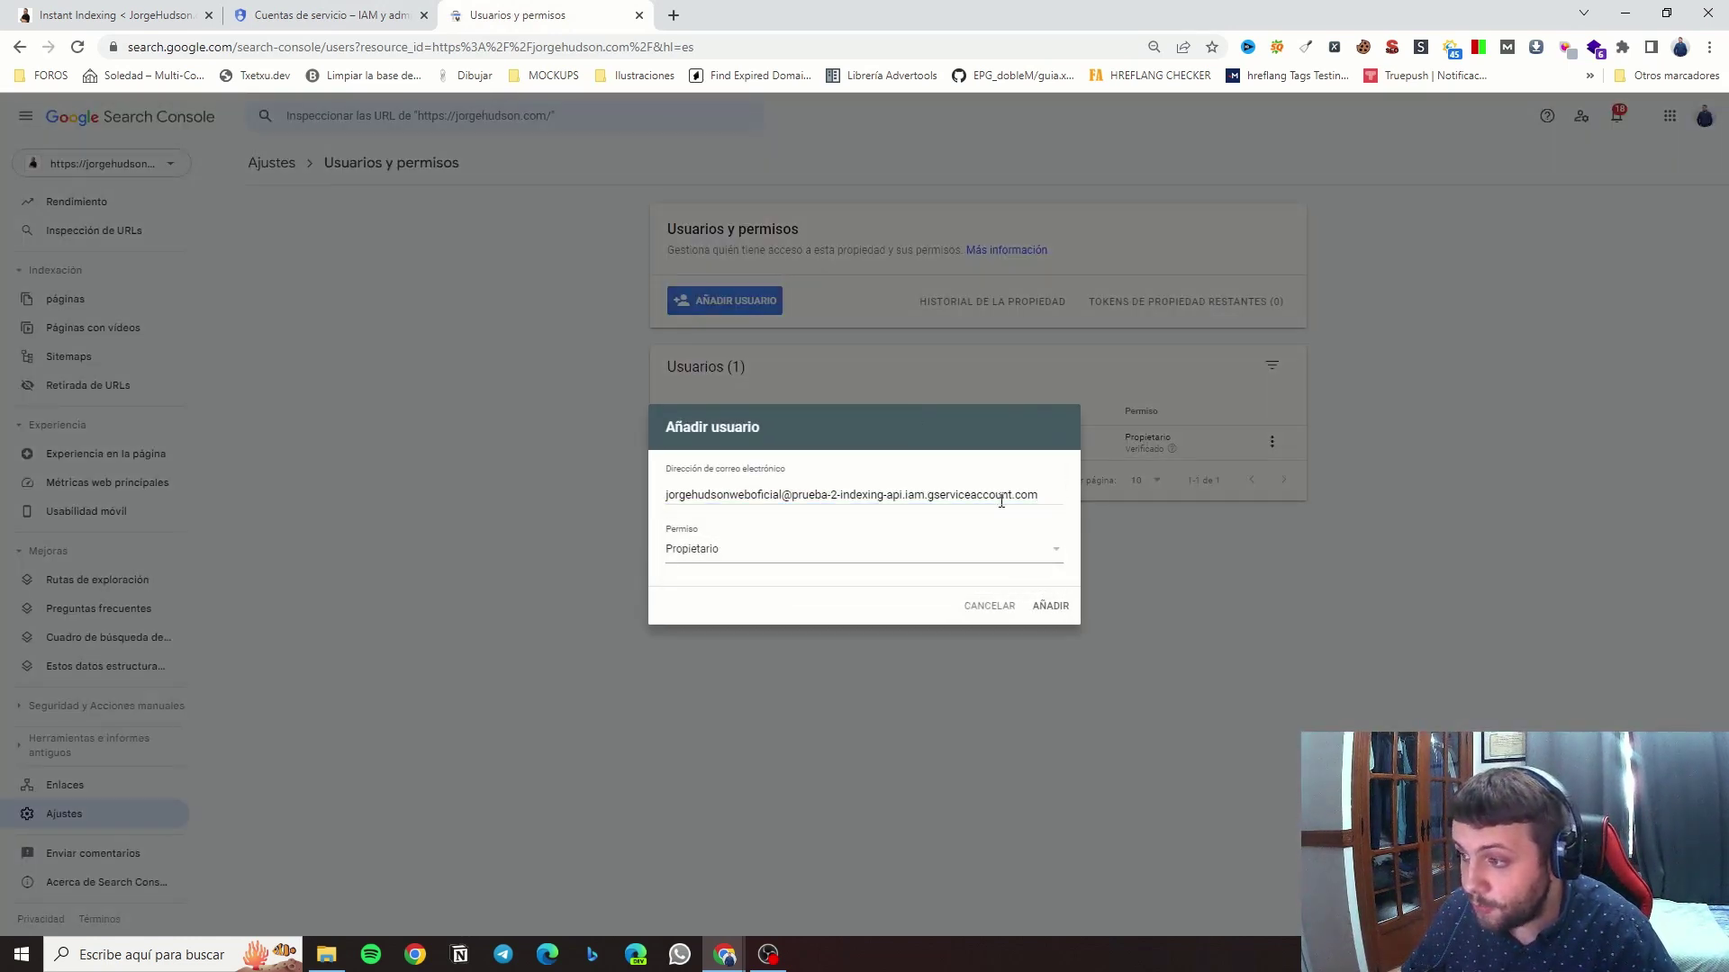
pyautogui.click(1052, 607)
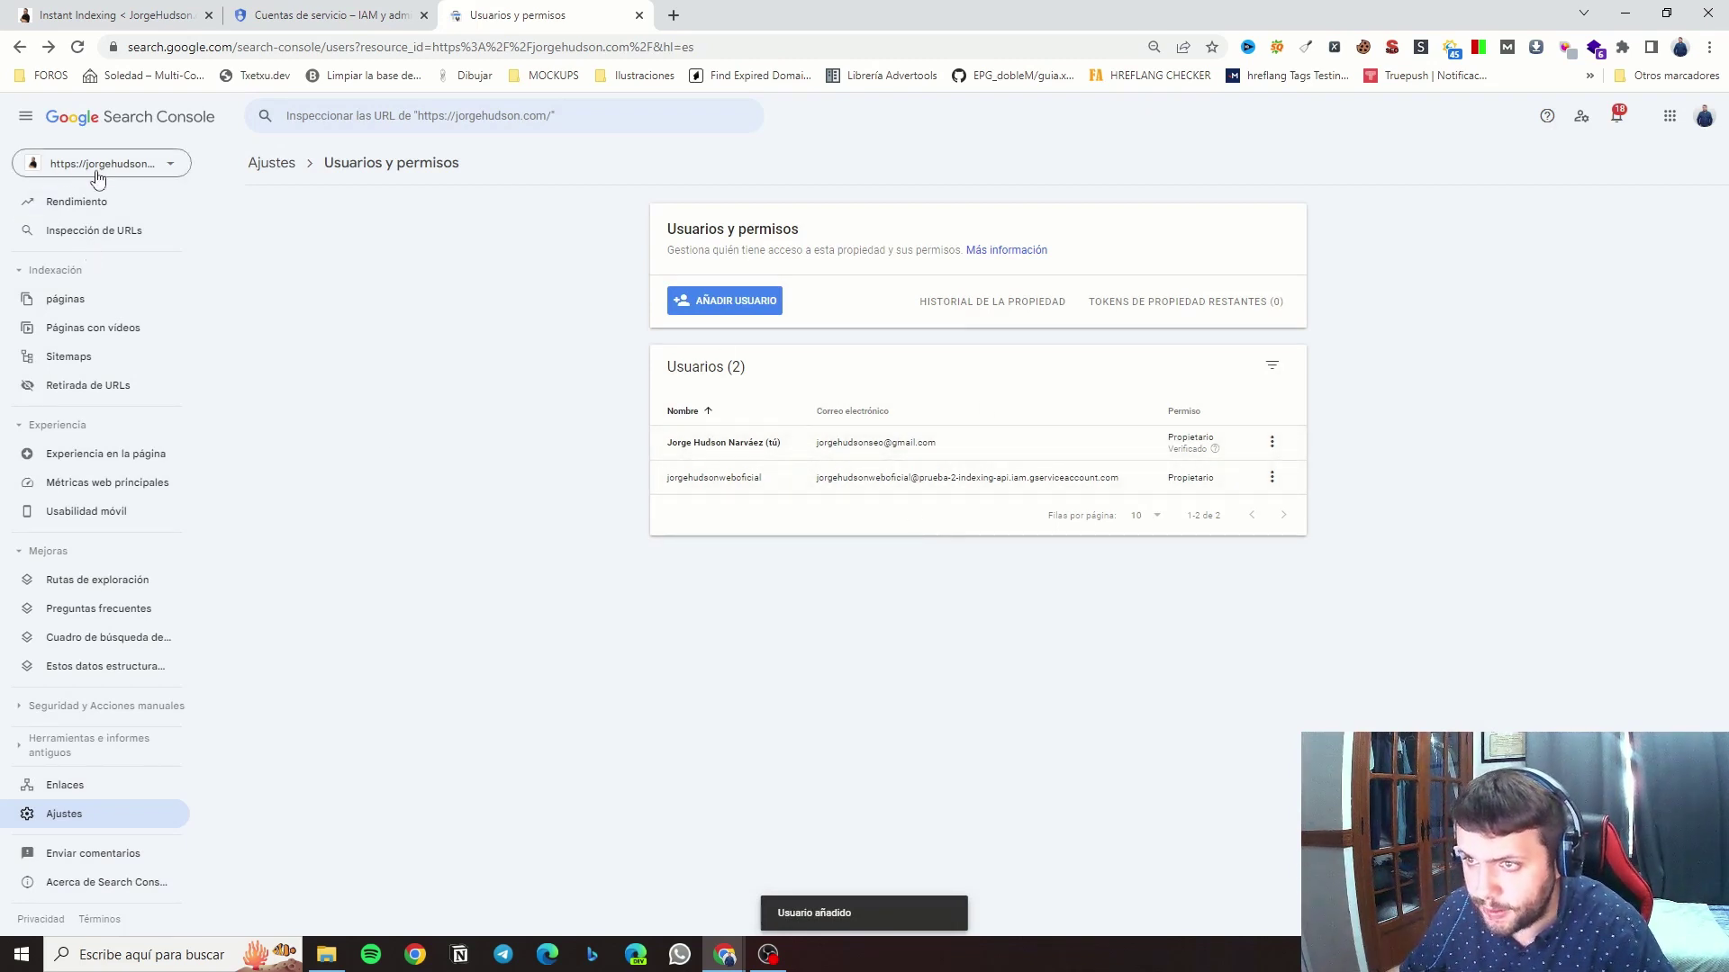
# Return to Google Cloud's service account list and open key management for the new service account.
pyautogui.click(346, 17)
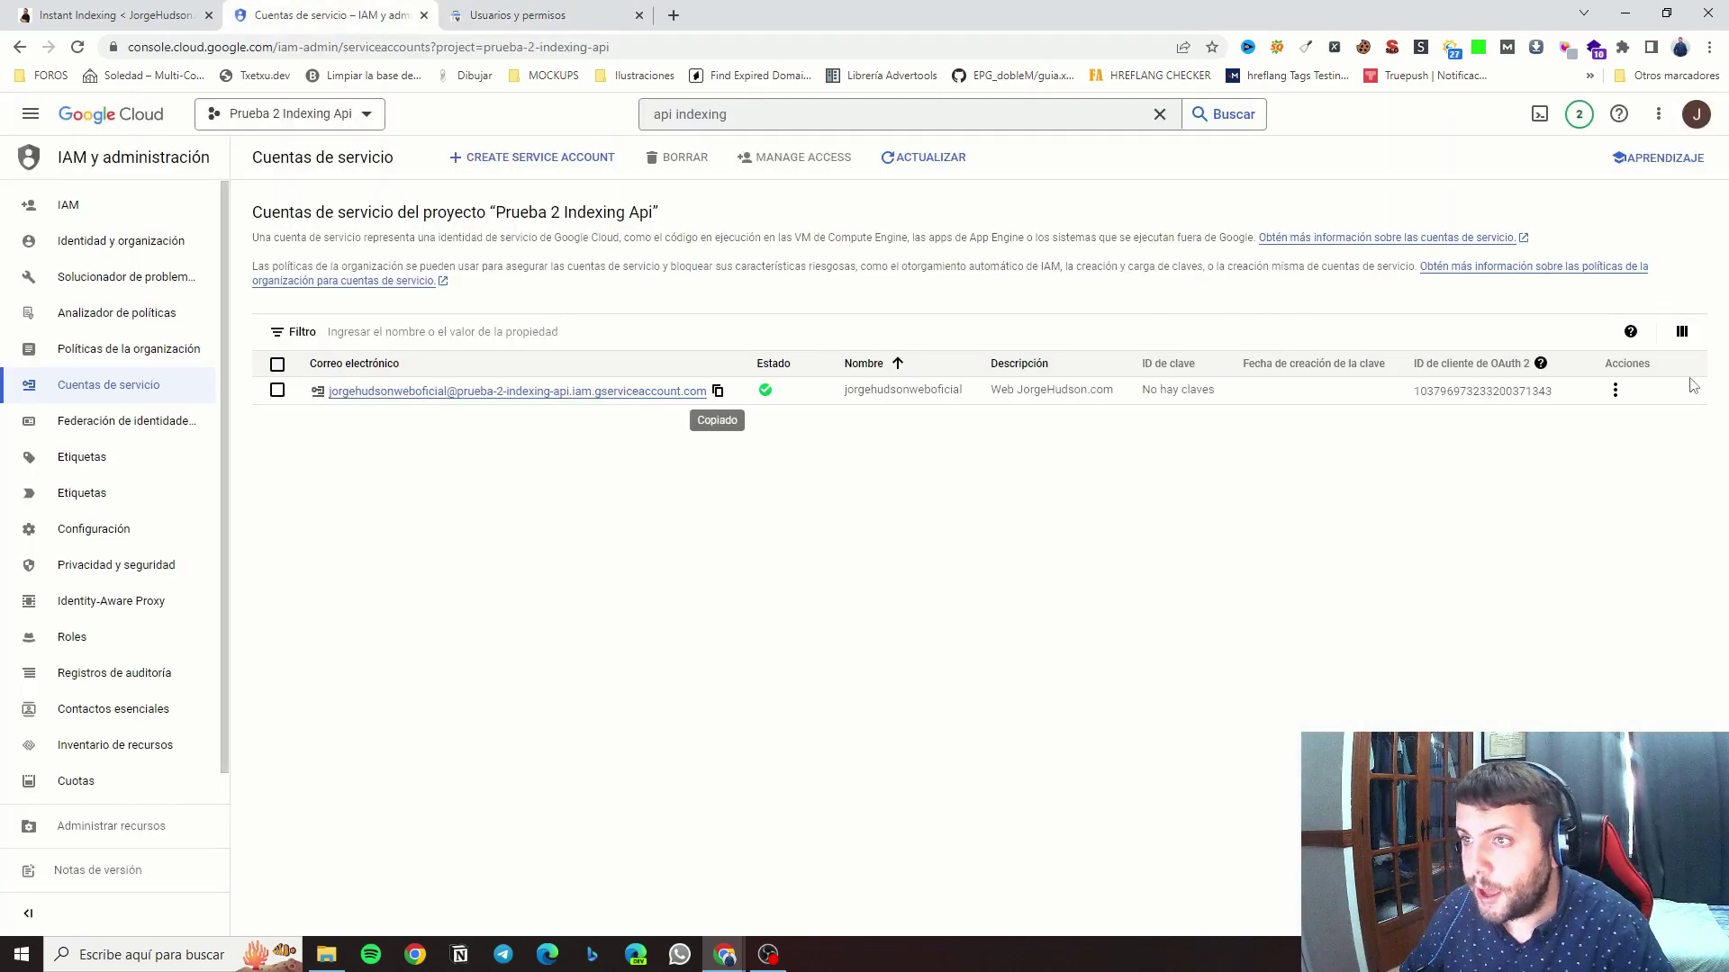
pyautogui.click(1616, 391)
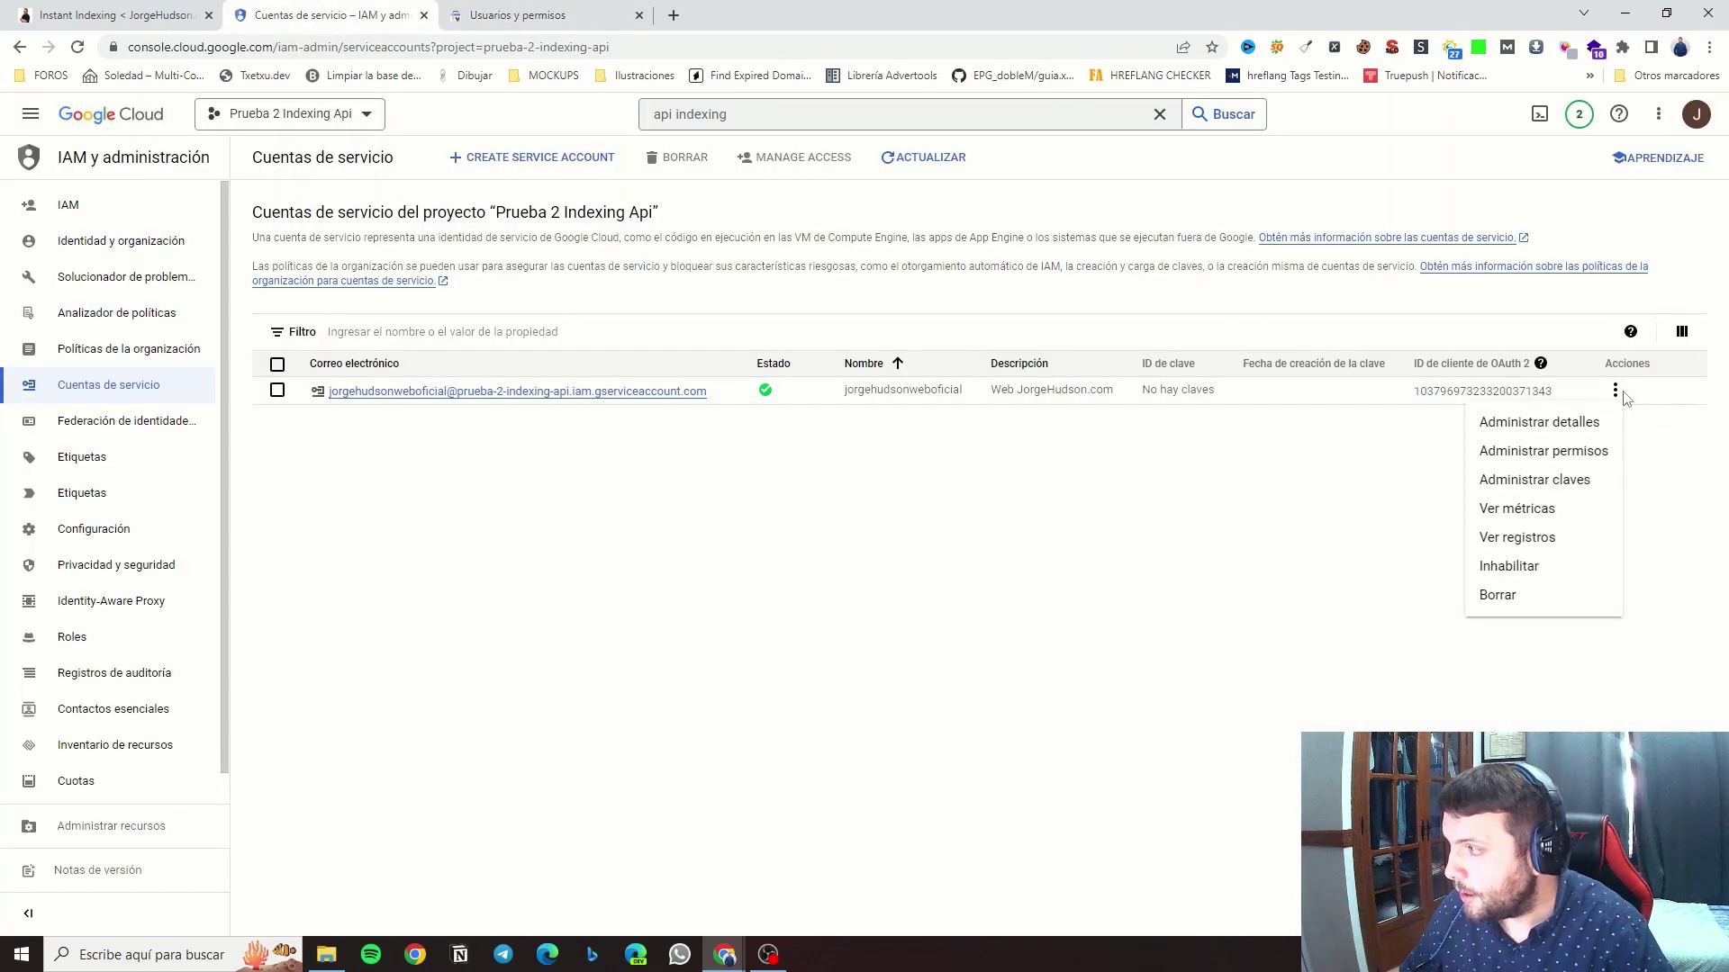
pyautogui.click(1112, 432)
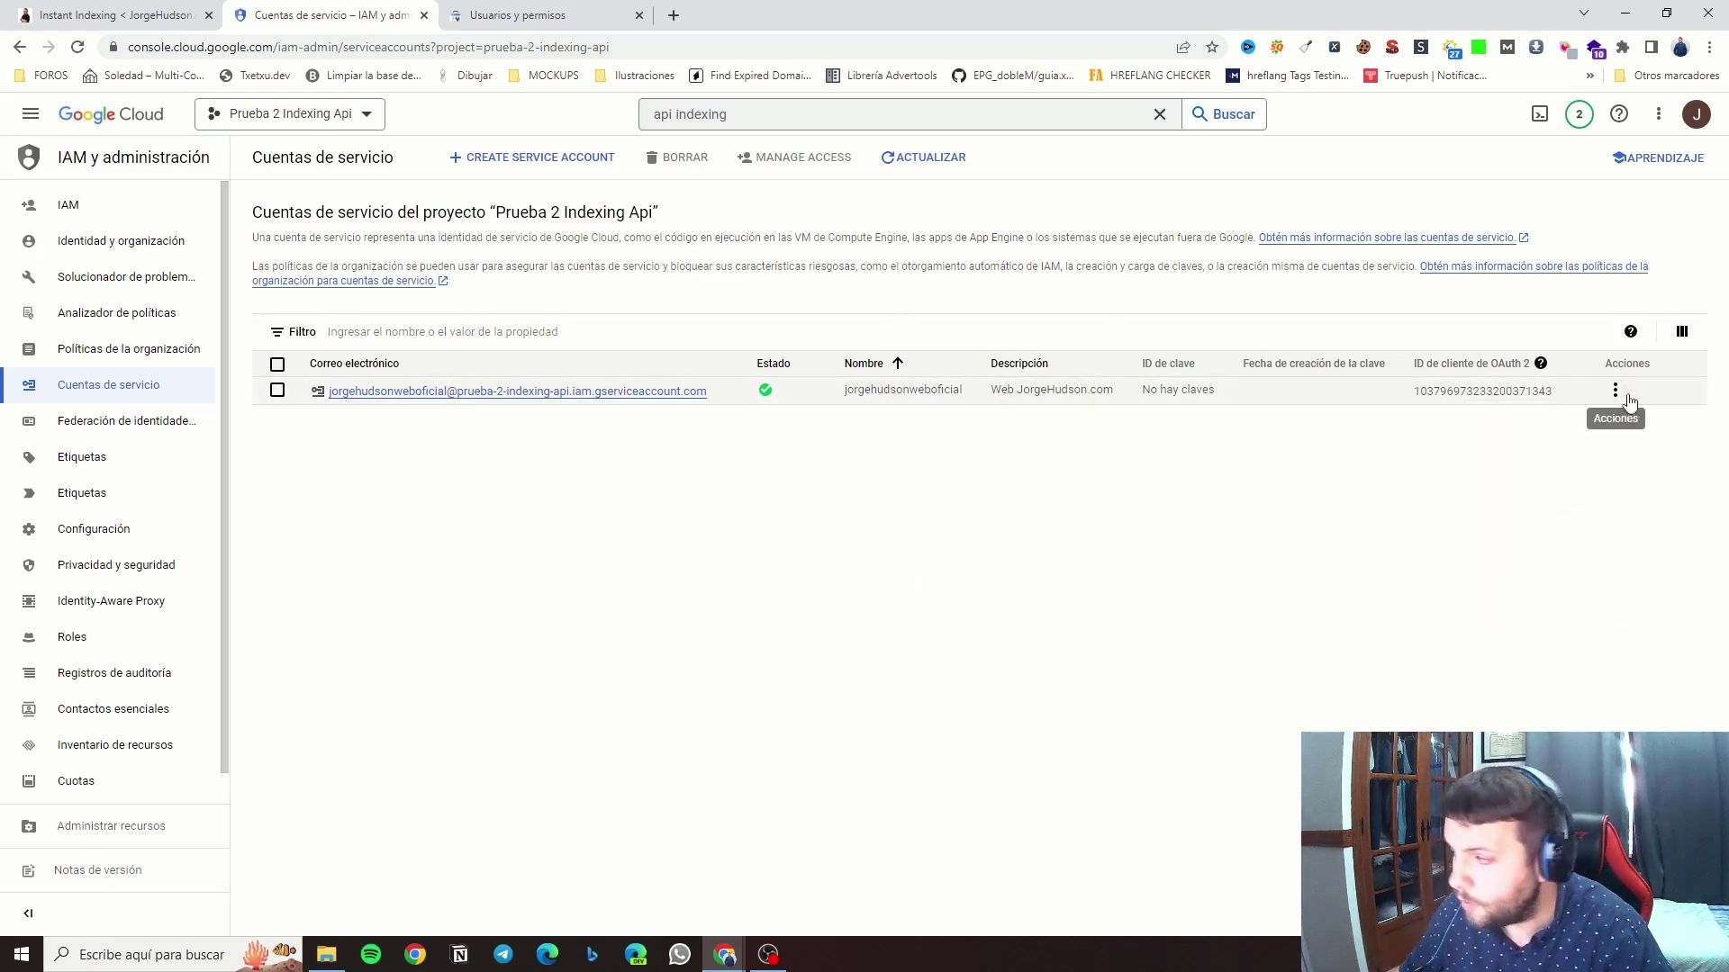
pyautogui.click(1615, 391)
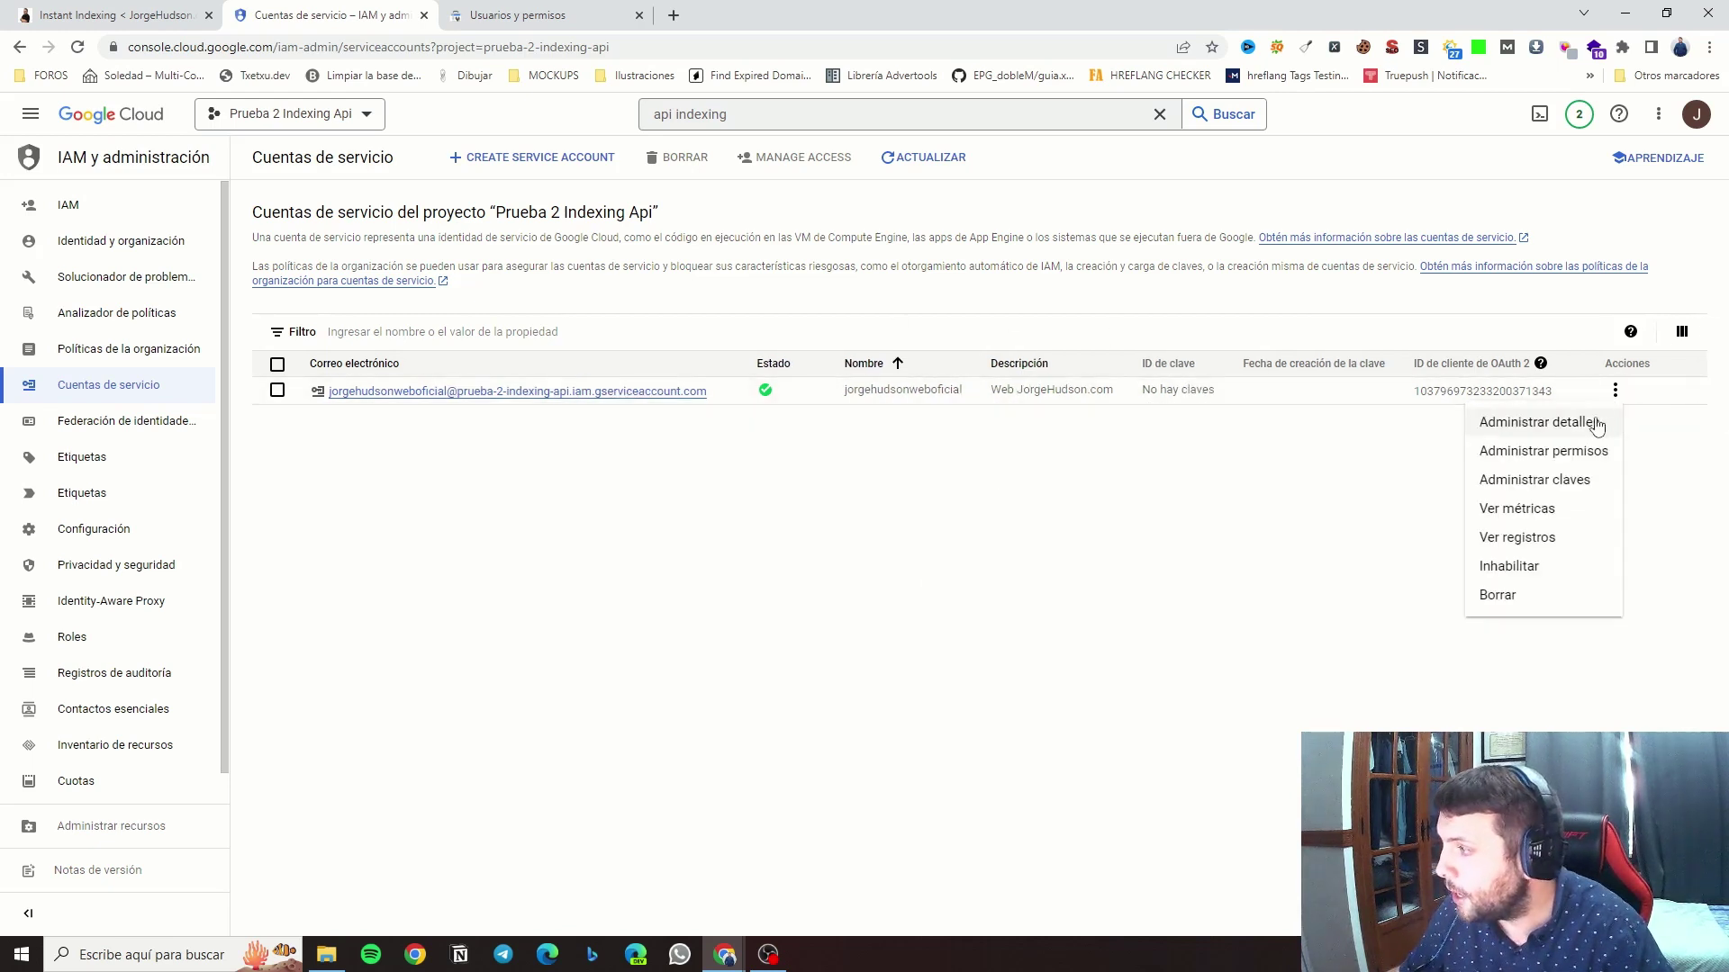
pyautogui.click(1575, 484)
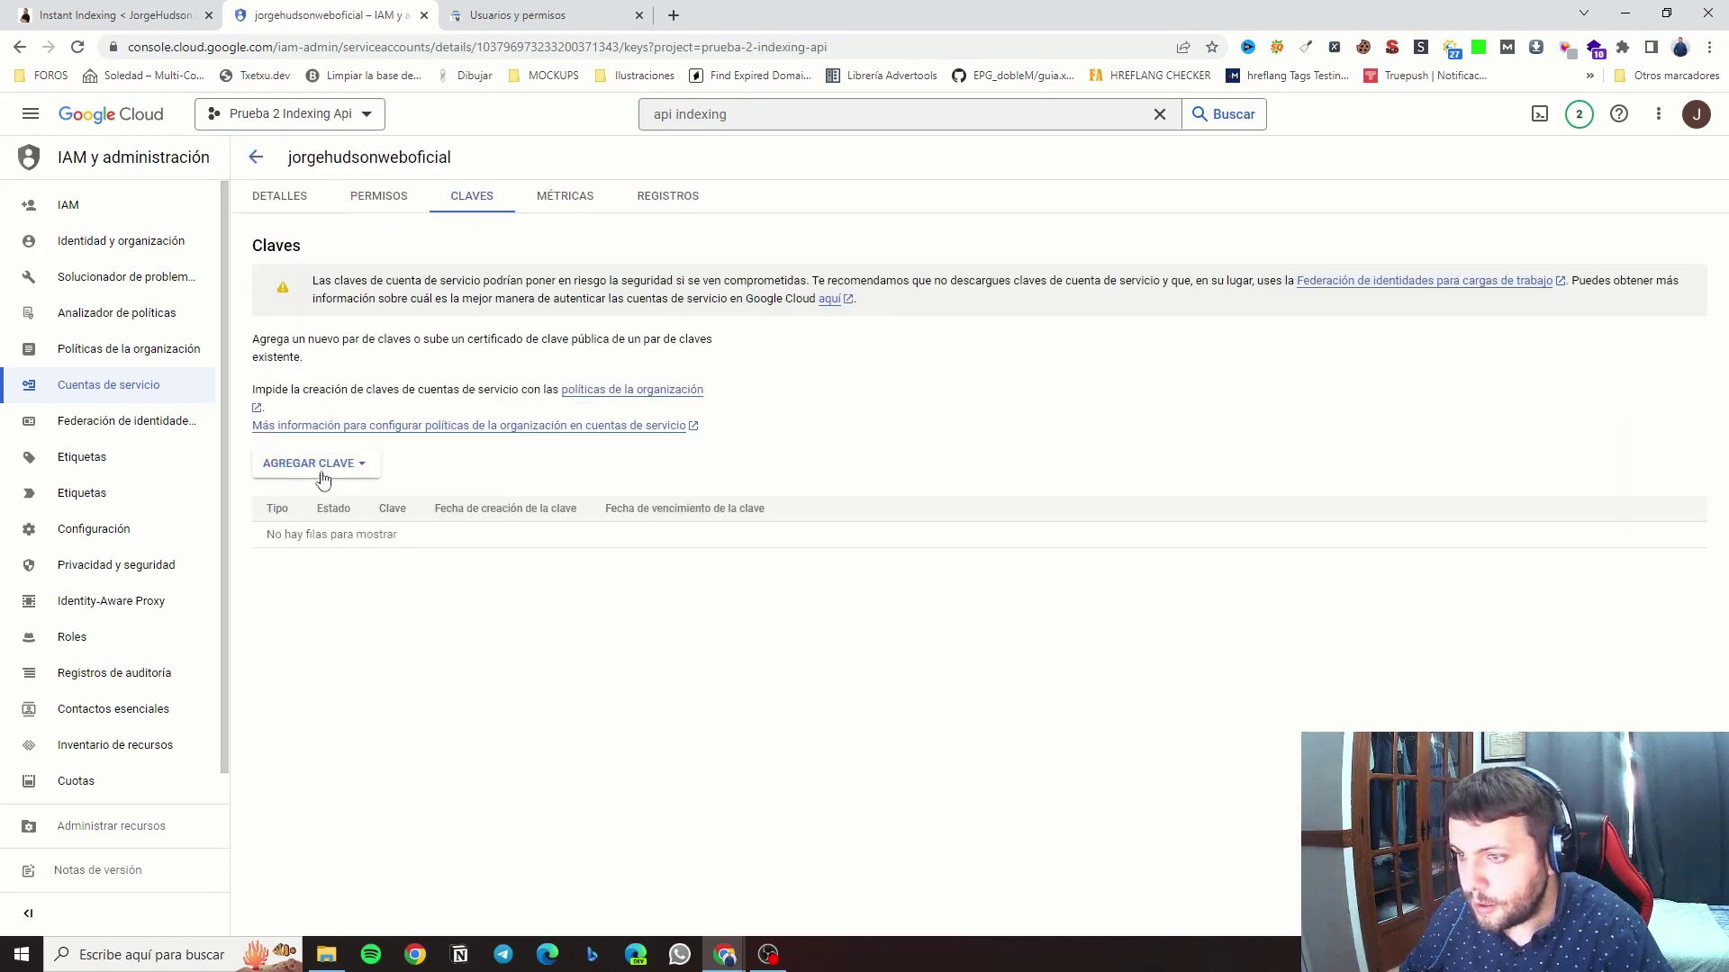
# Create and download a new JSON private key for the service account.
pyautogui.click(324, 466)
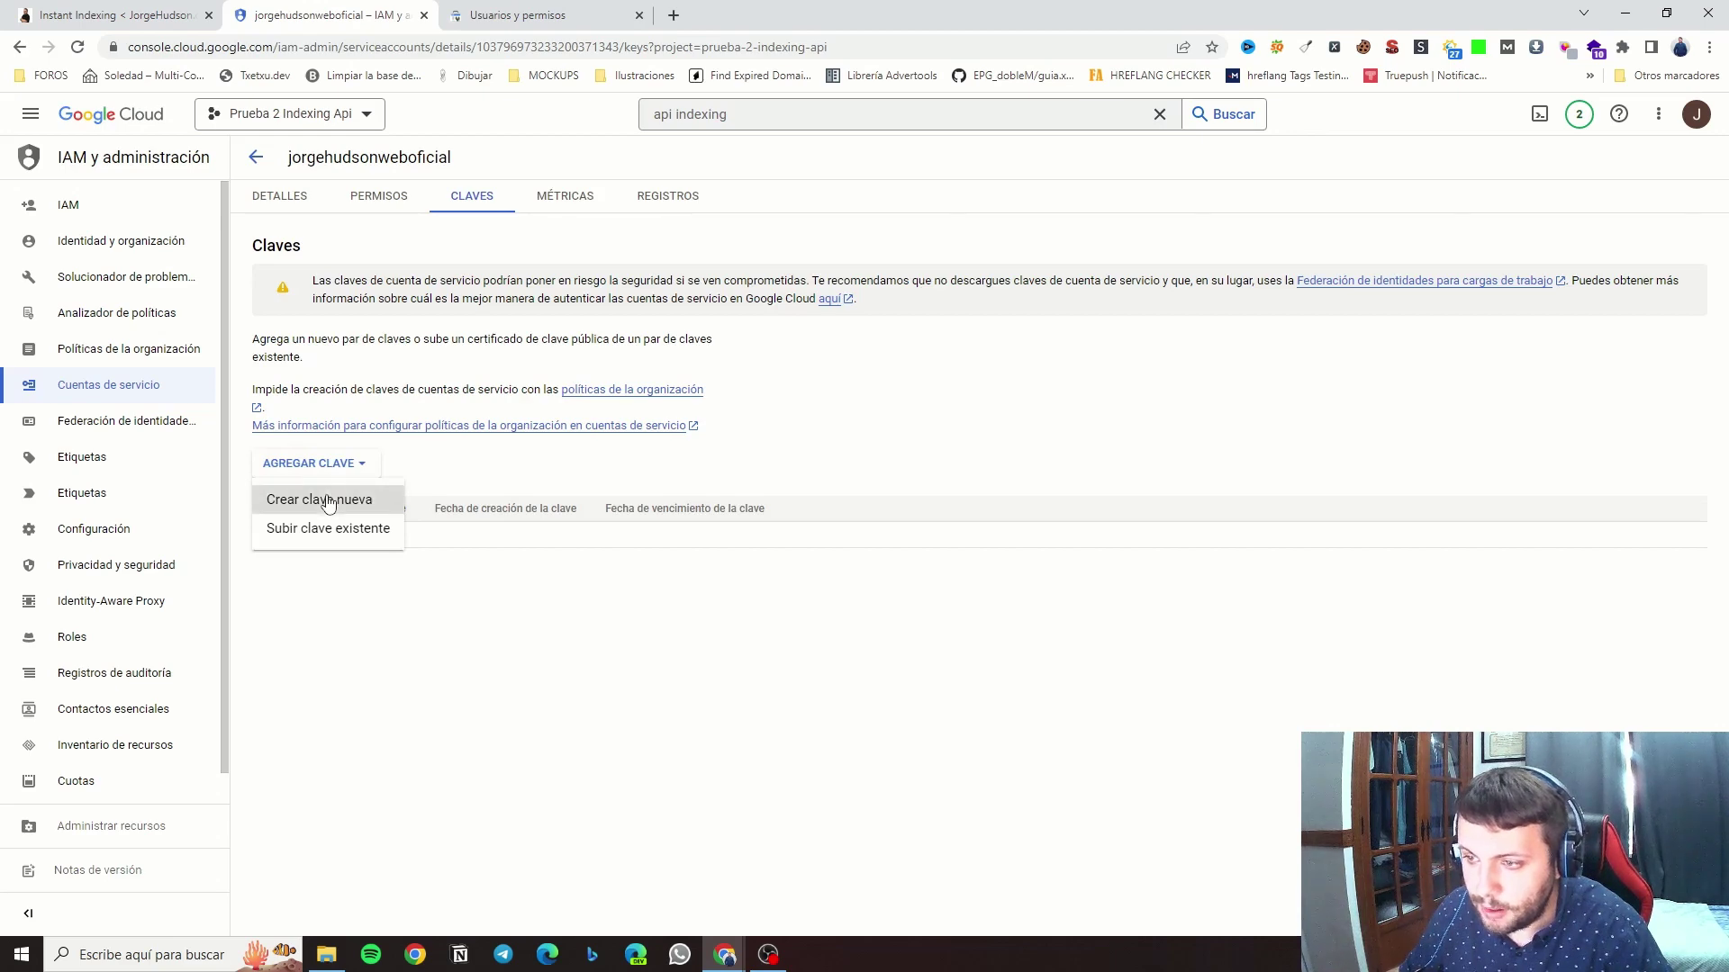
pyautogui.click(329, 500)
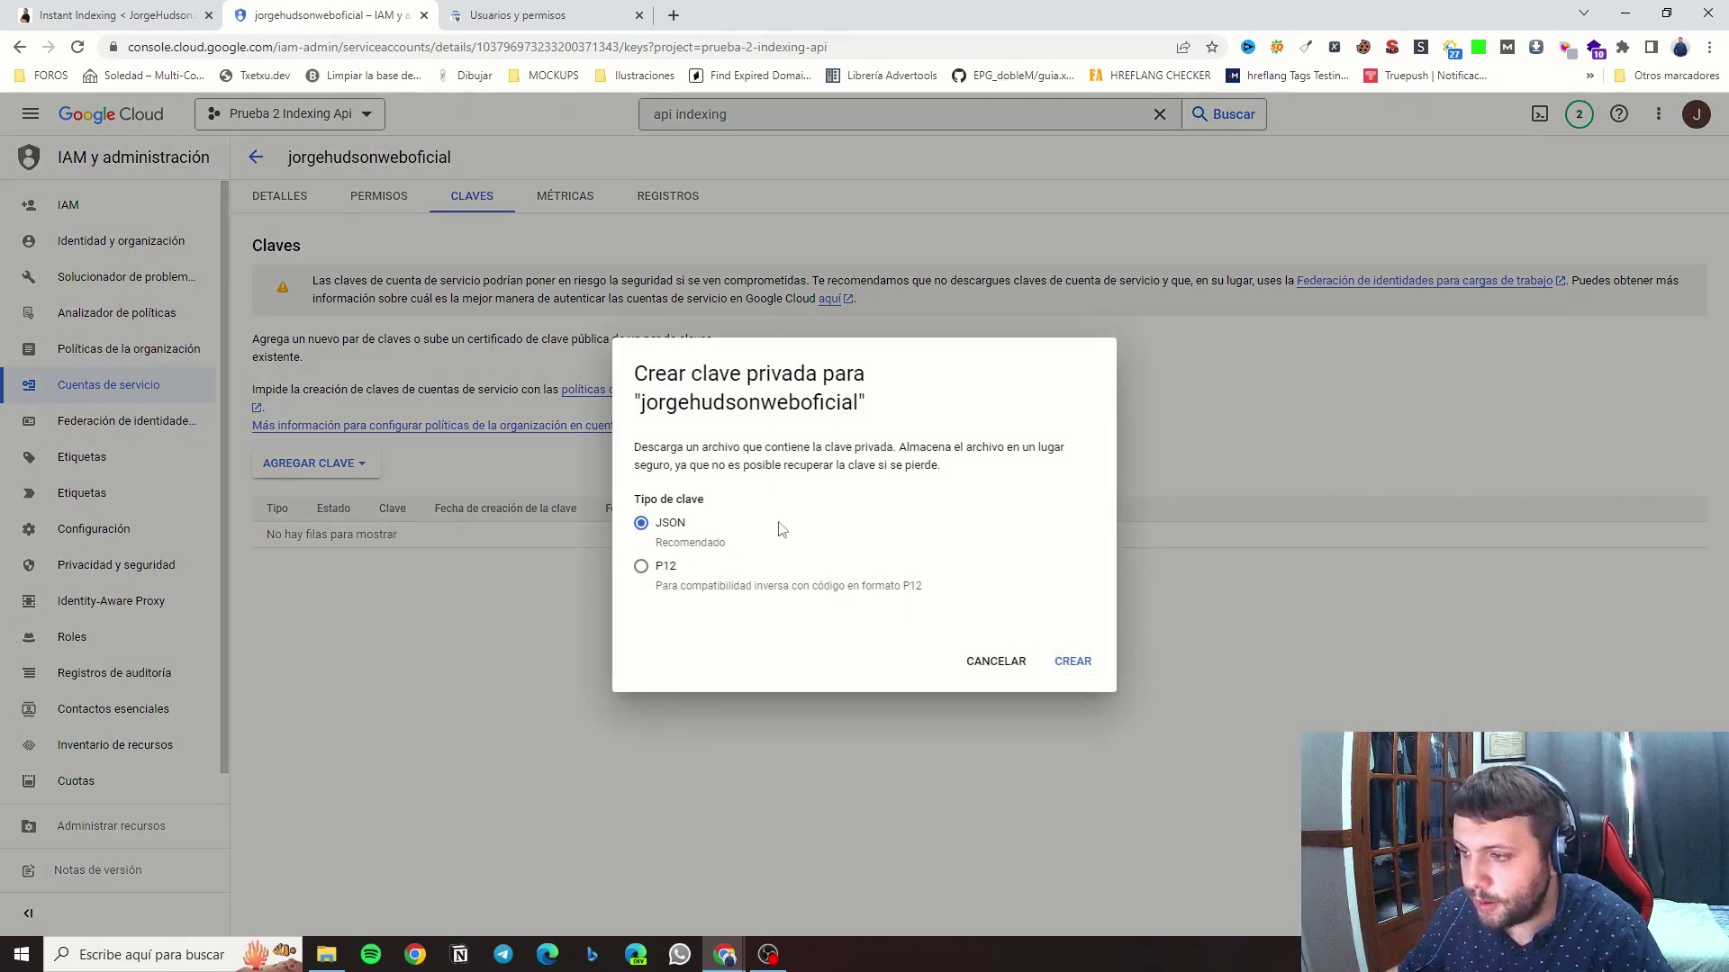
pyautogui.click(1074, 663)
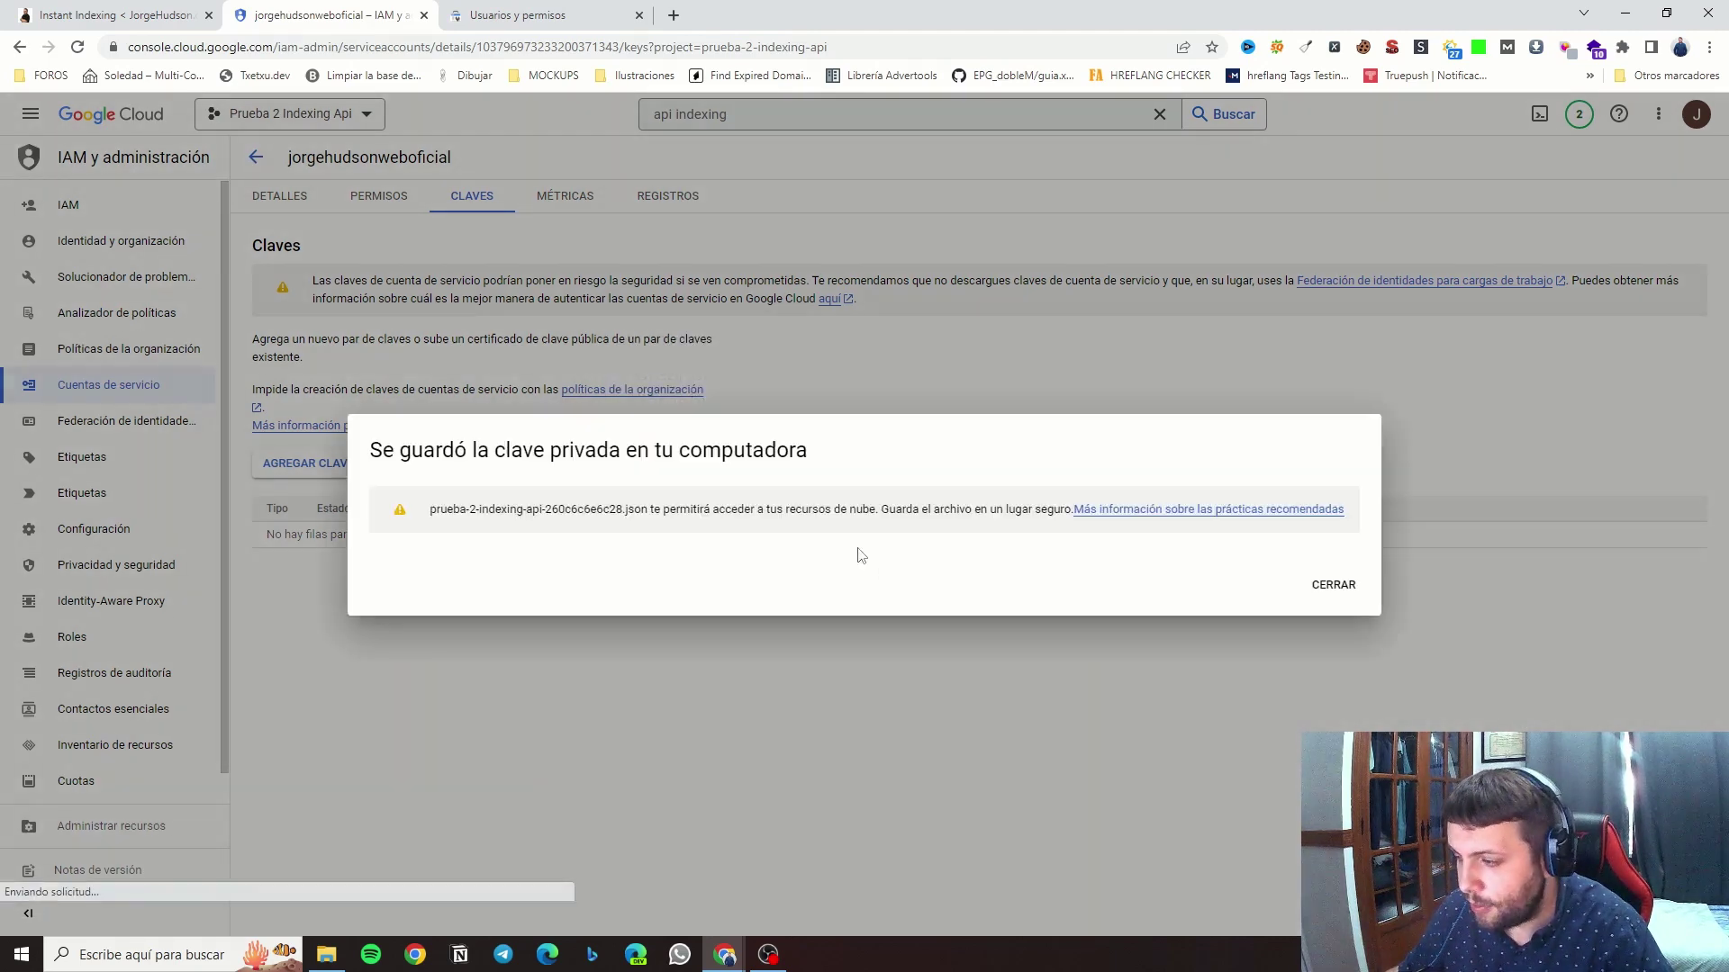
pyautogui.click(1318, 572)
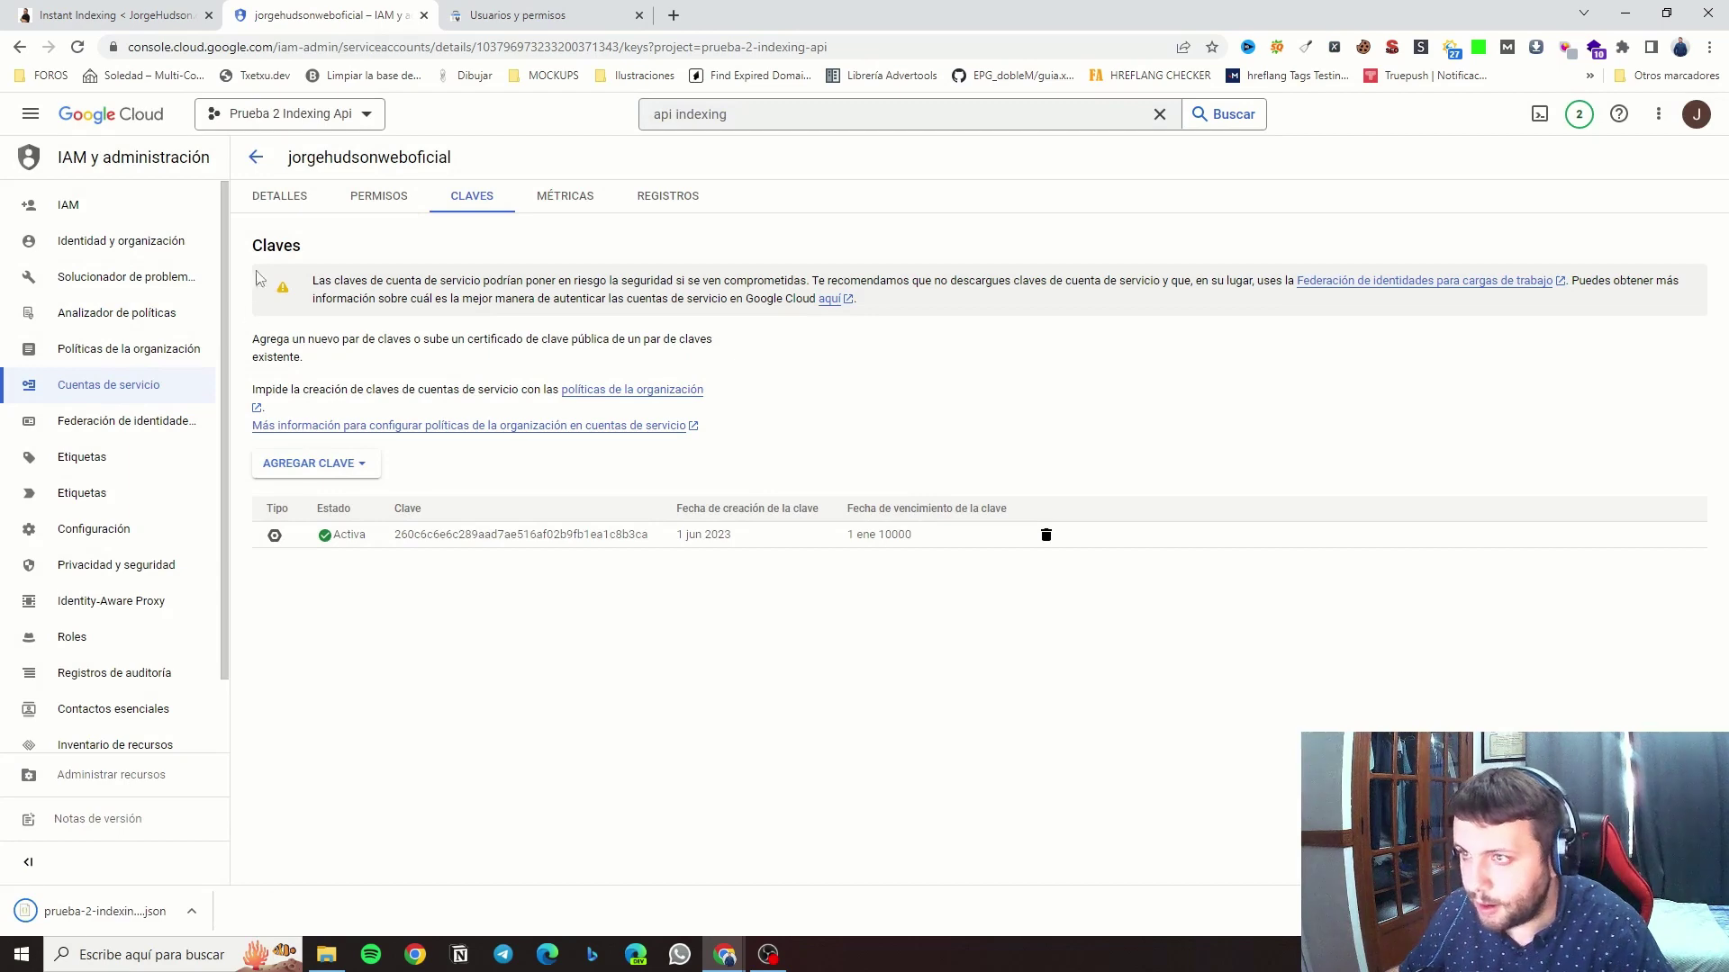
# Show the downloaded JSON key file in the Descargas folder.
pyautogui.click(326, 954)
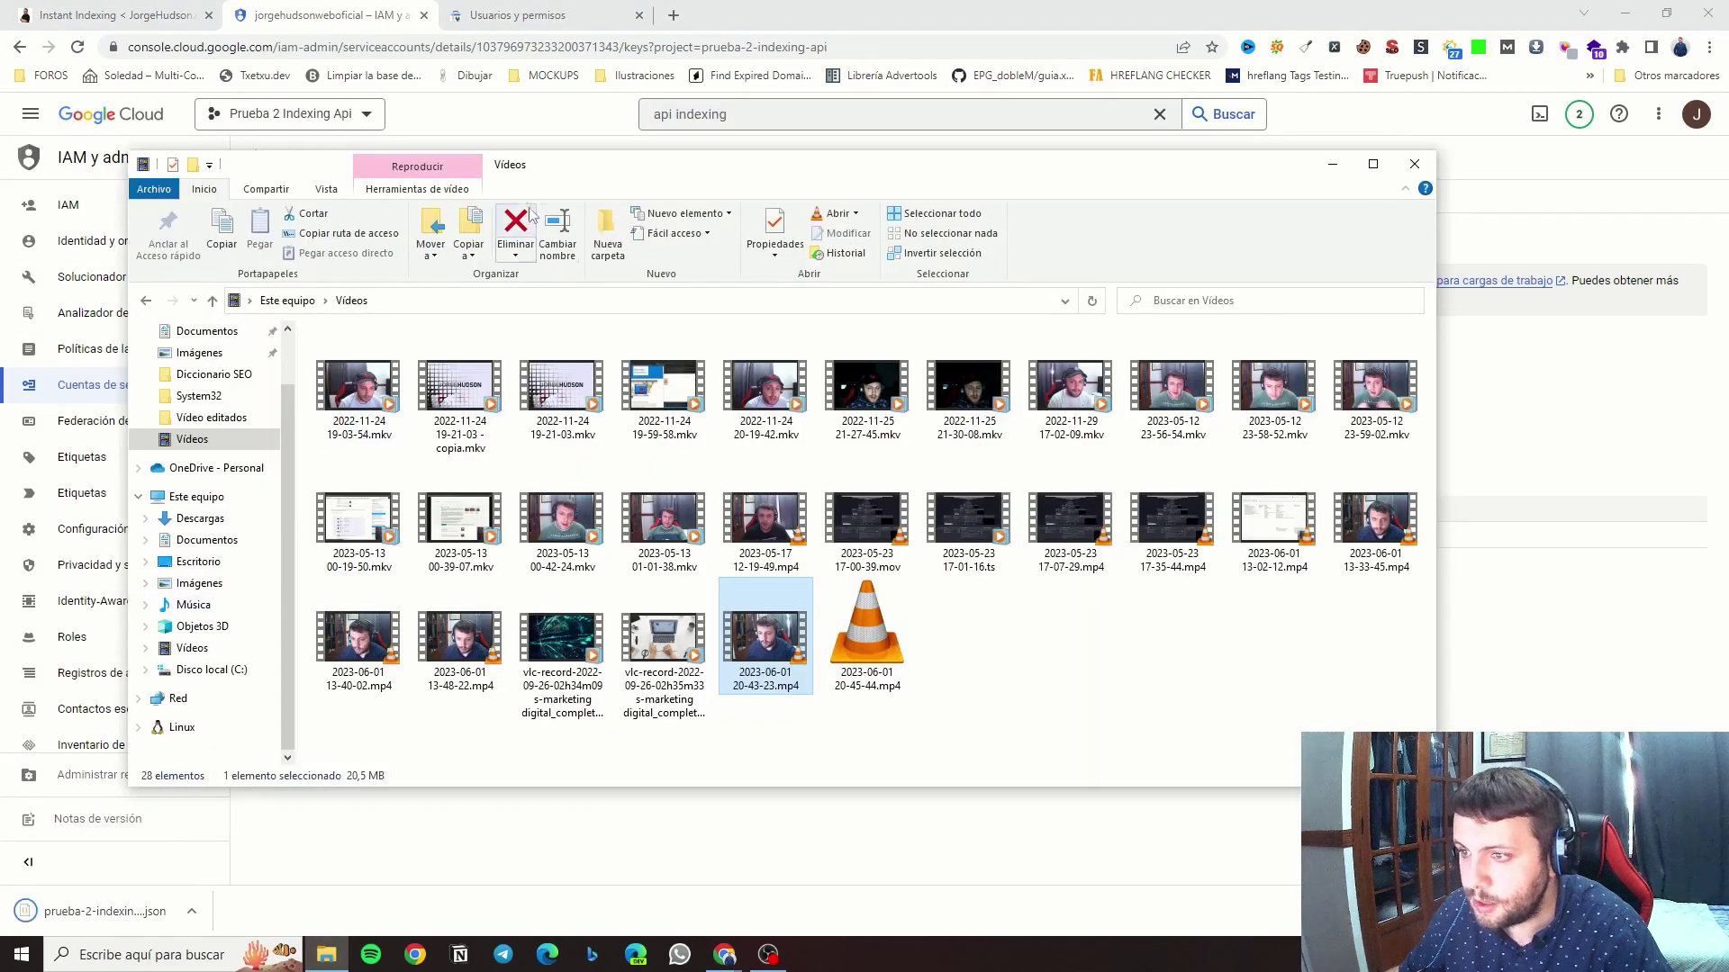
pyautogui.click(1332, 163)
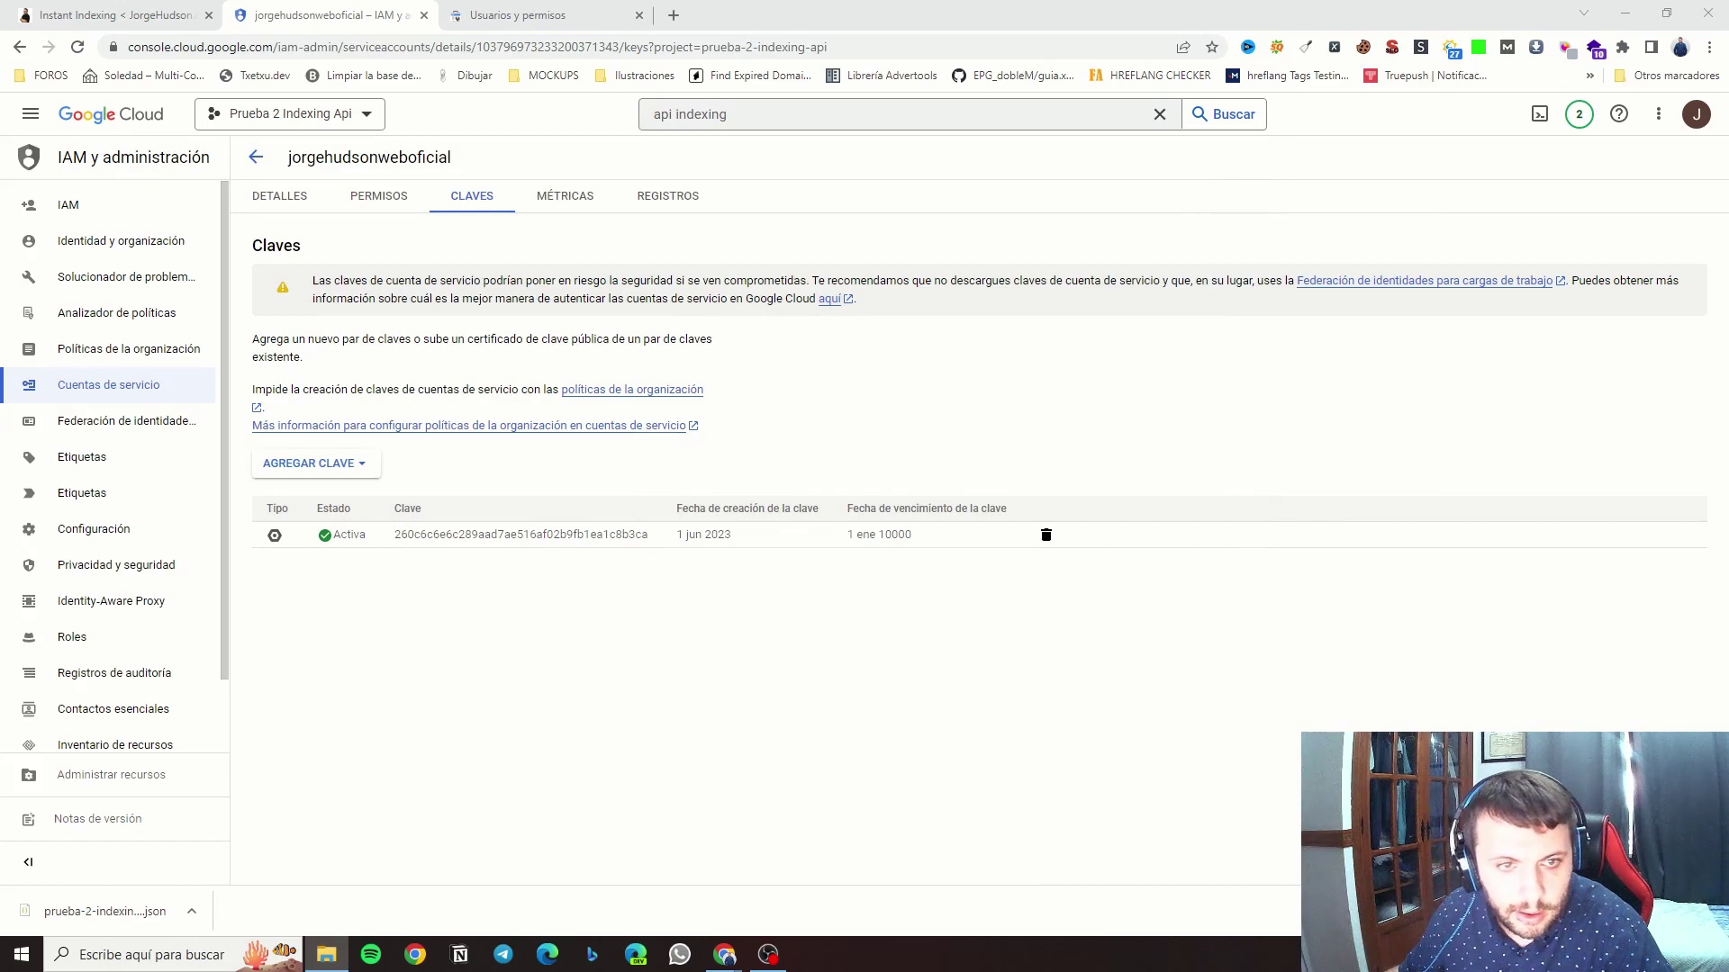
pyautogui.click(105, 911)
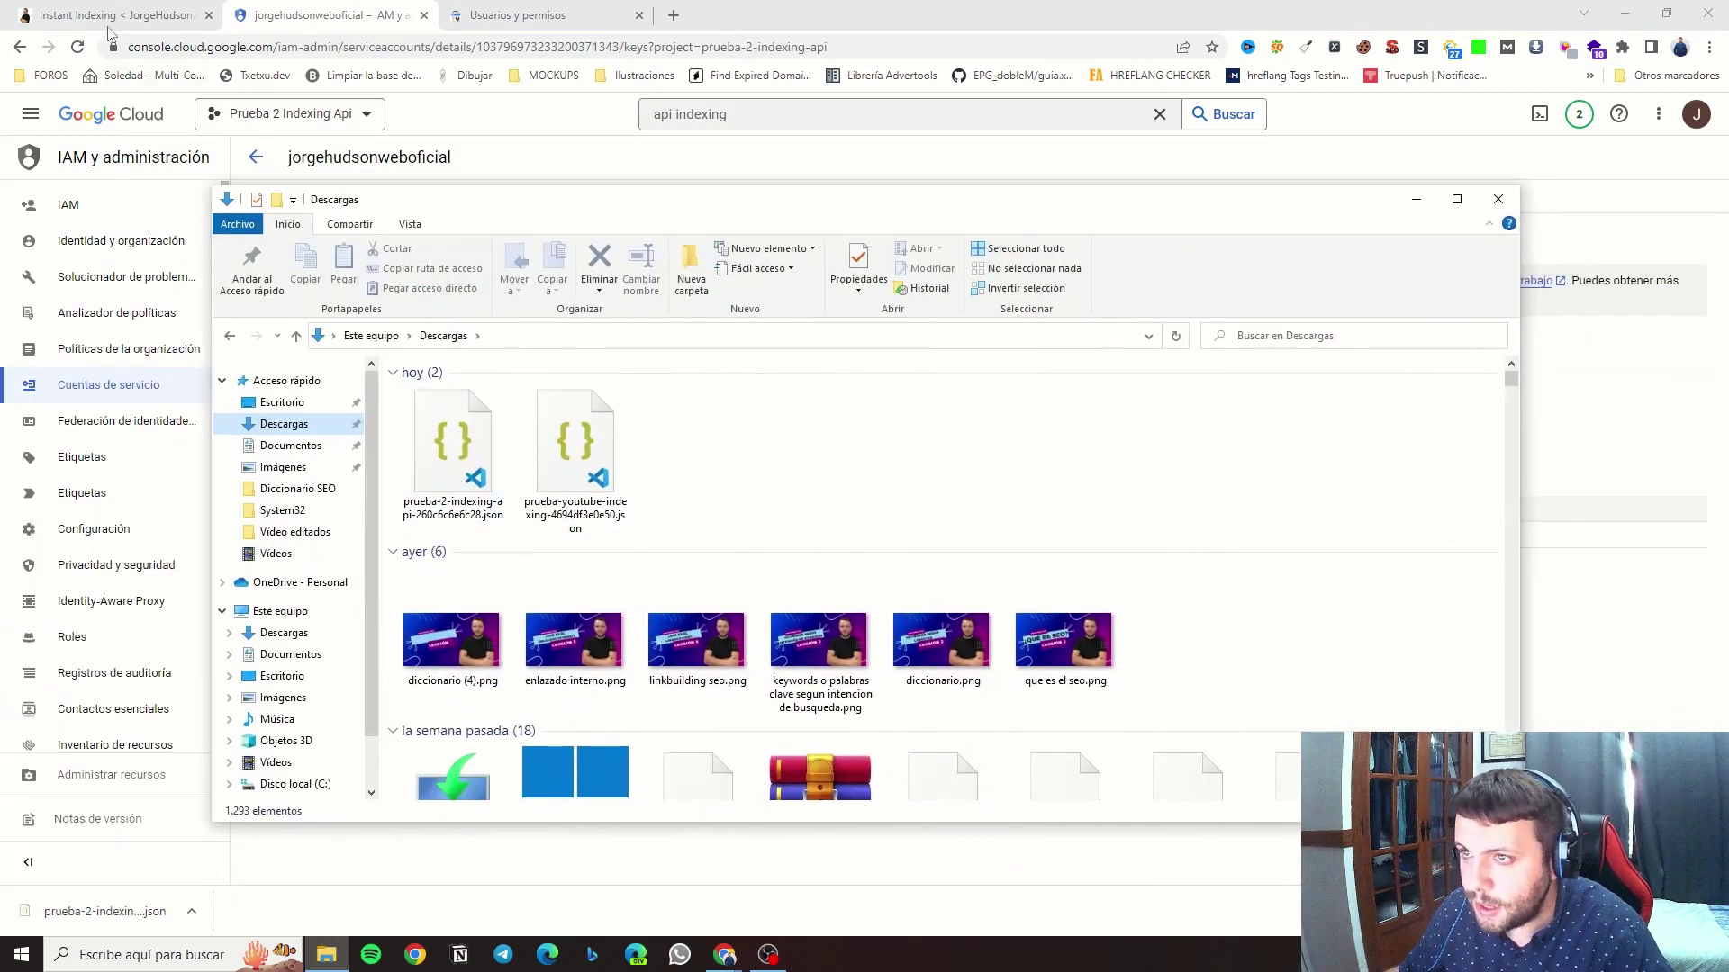
# Switch to WordPress, upload the downloaded prueba-2-indexing-api JSON file as the Google JSON Key in the Google API Settings, and save the changes.
pyautogui.click(106, 20)
pyautogui.click(267, 160)
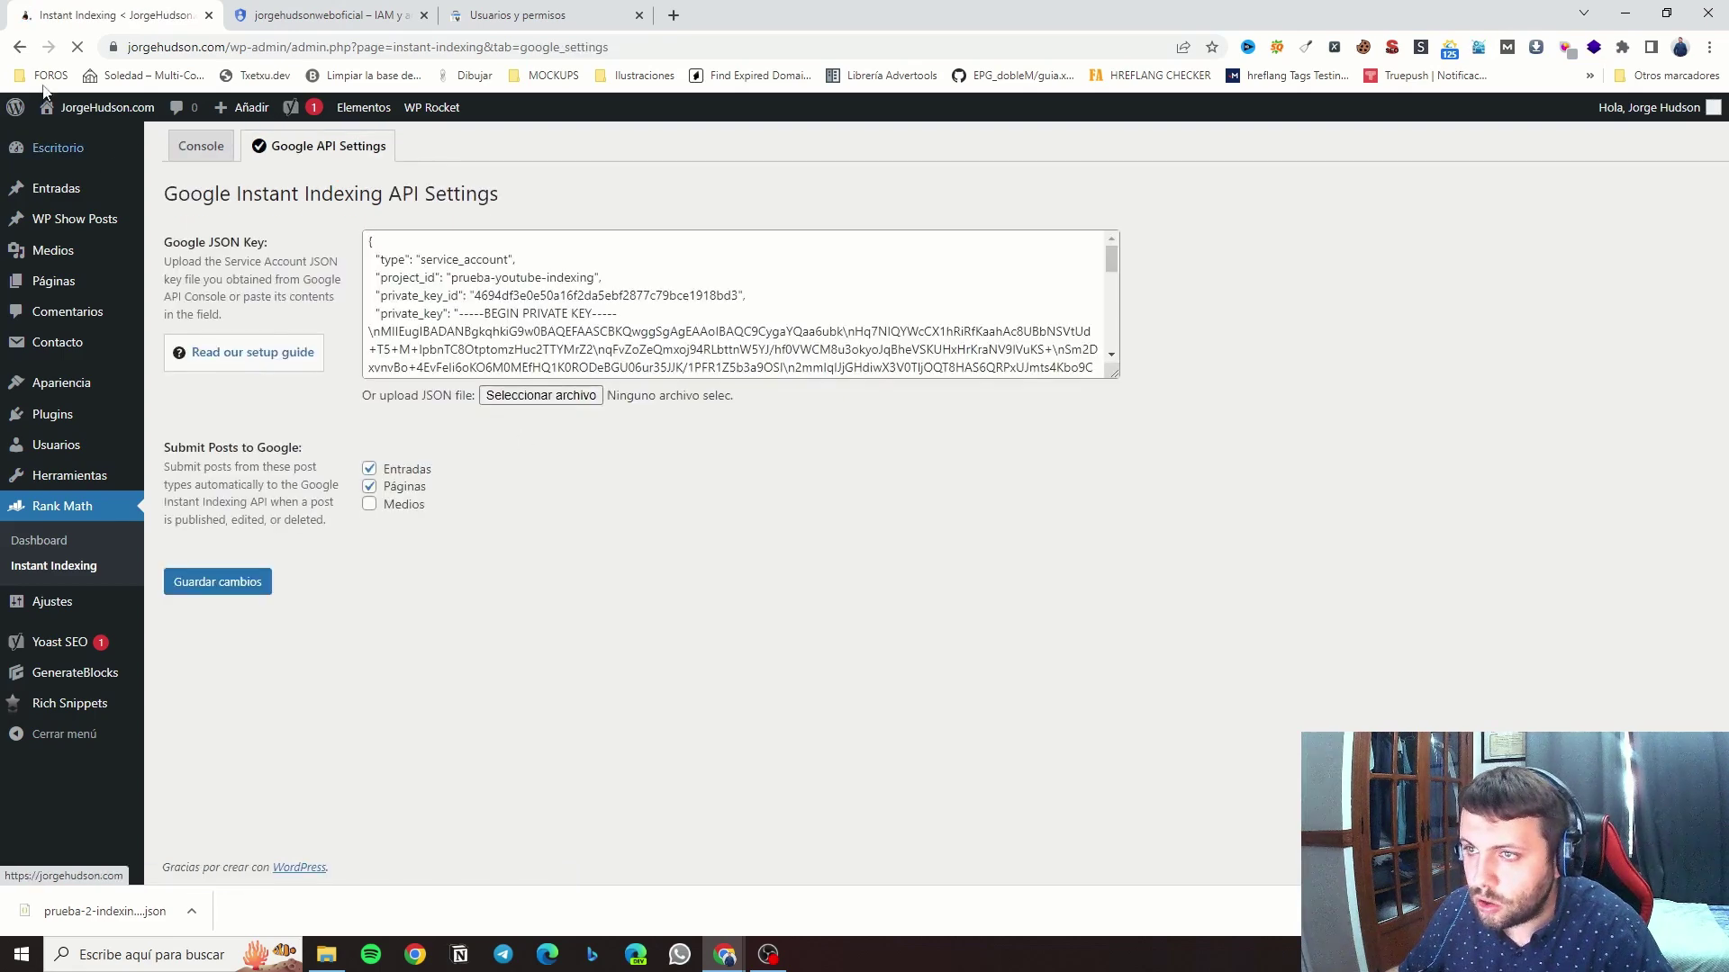
pyautogui.click(522, 397)
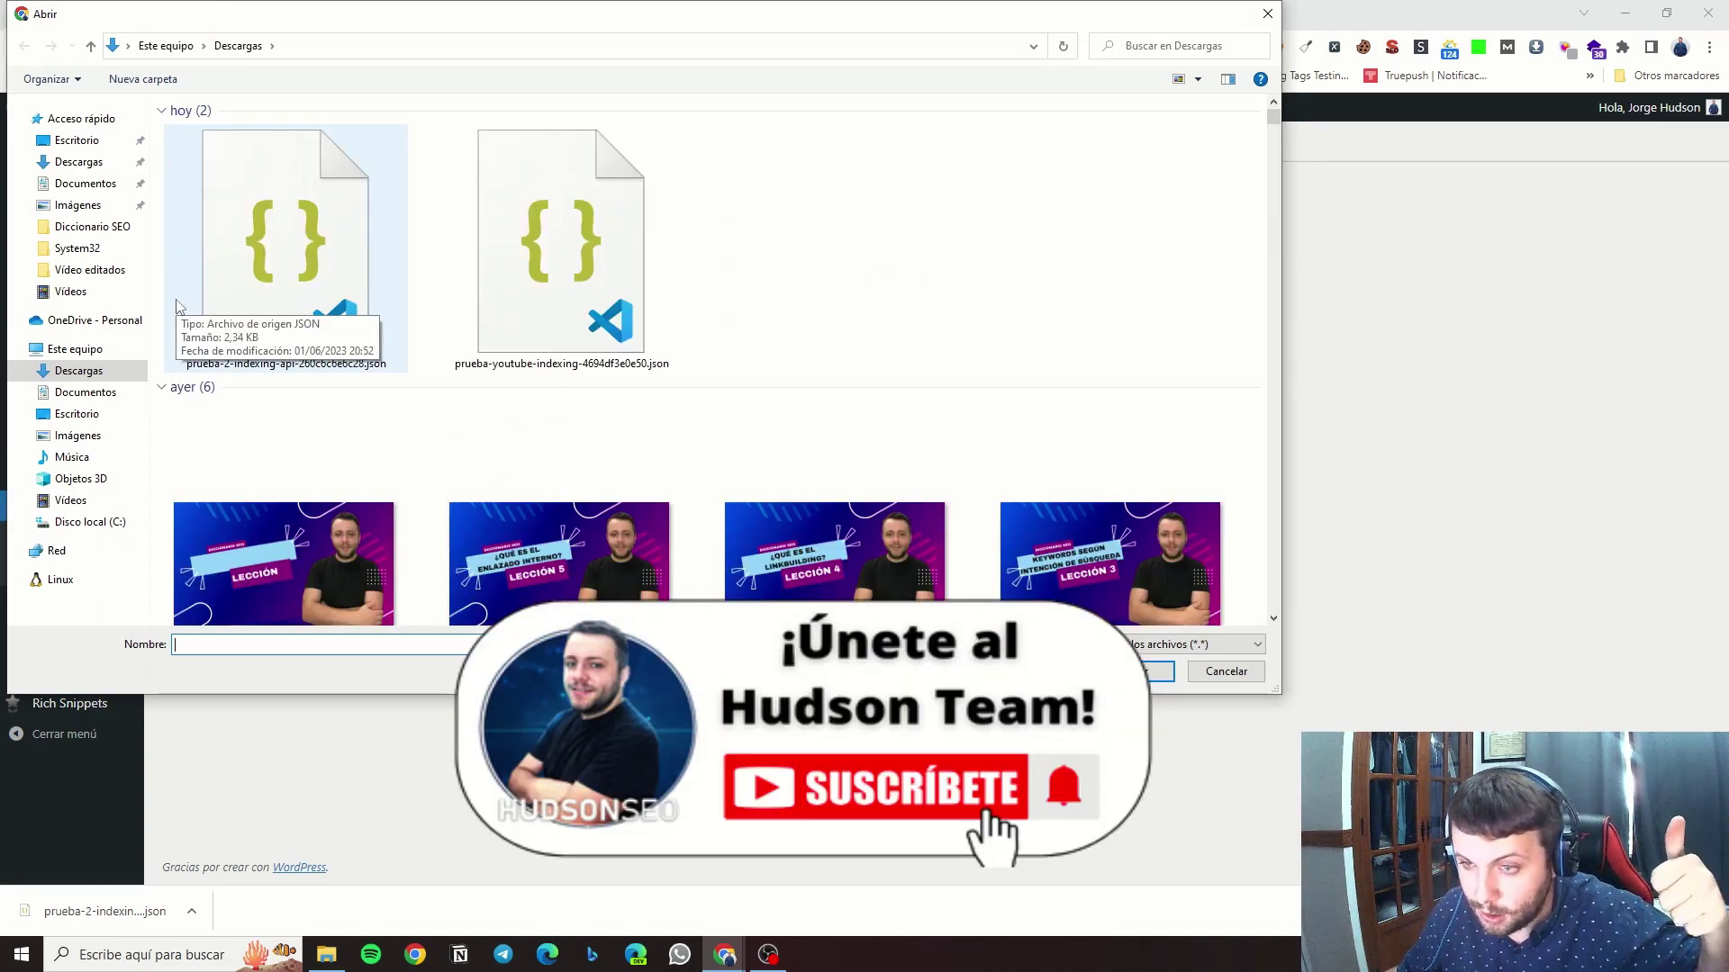
pyautogui.doubleClick(377, 319)
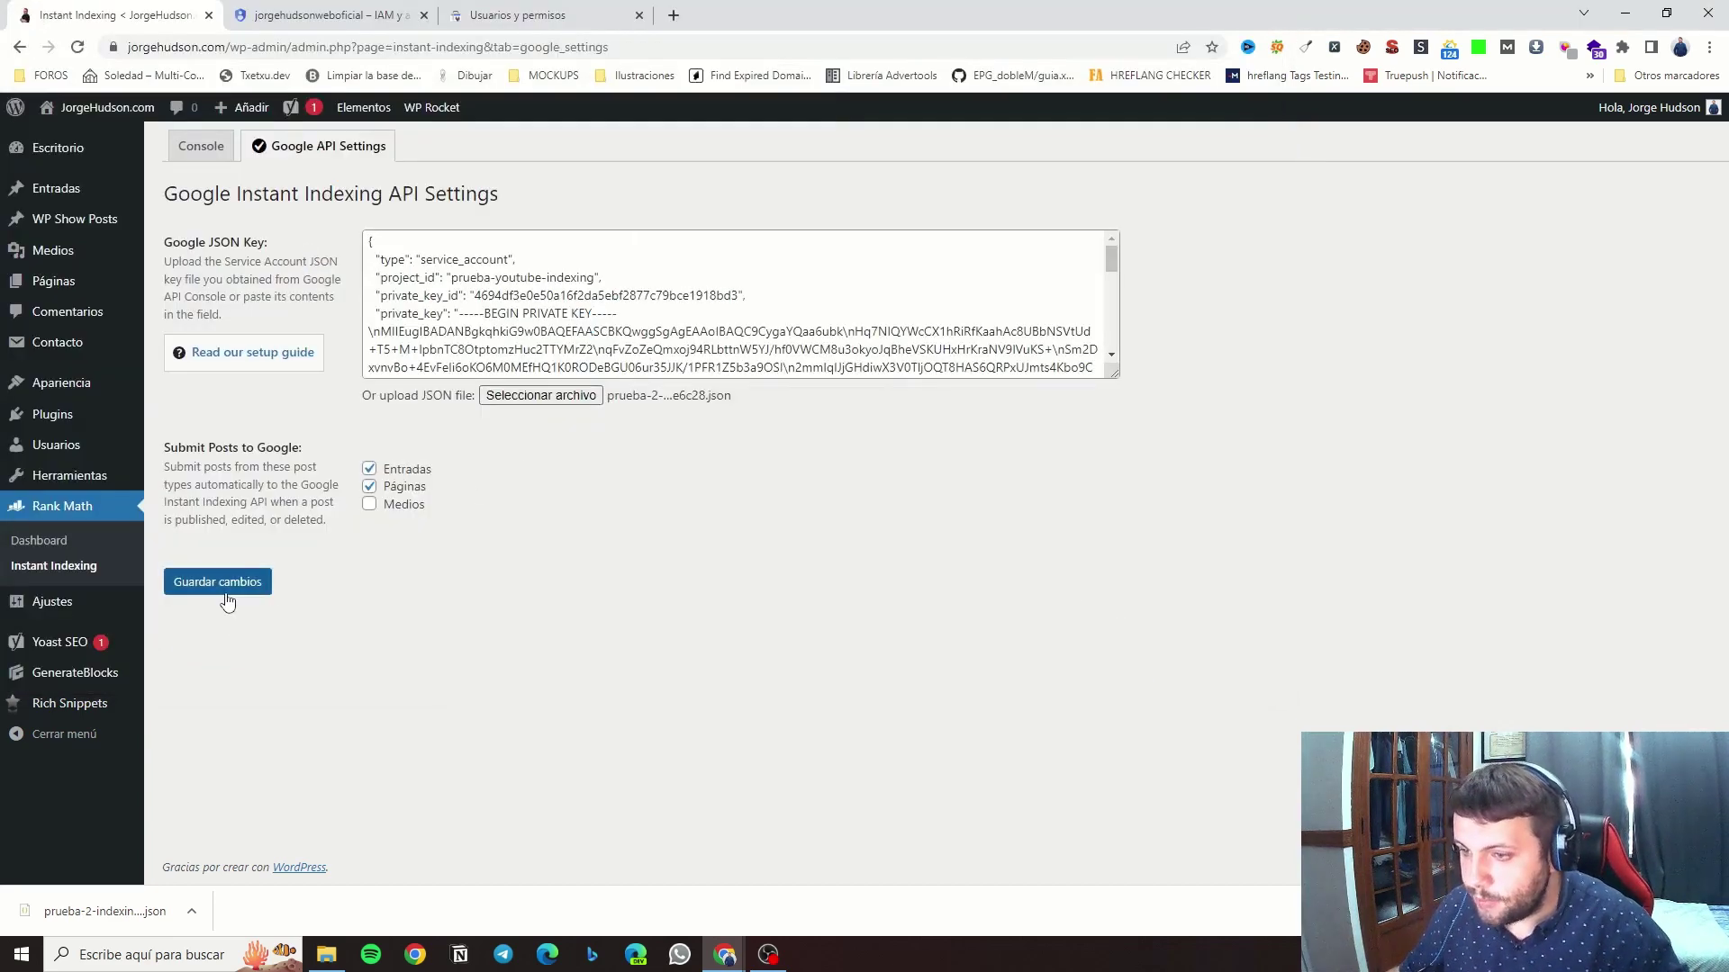
pyautogui.click(226, 594)
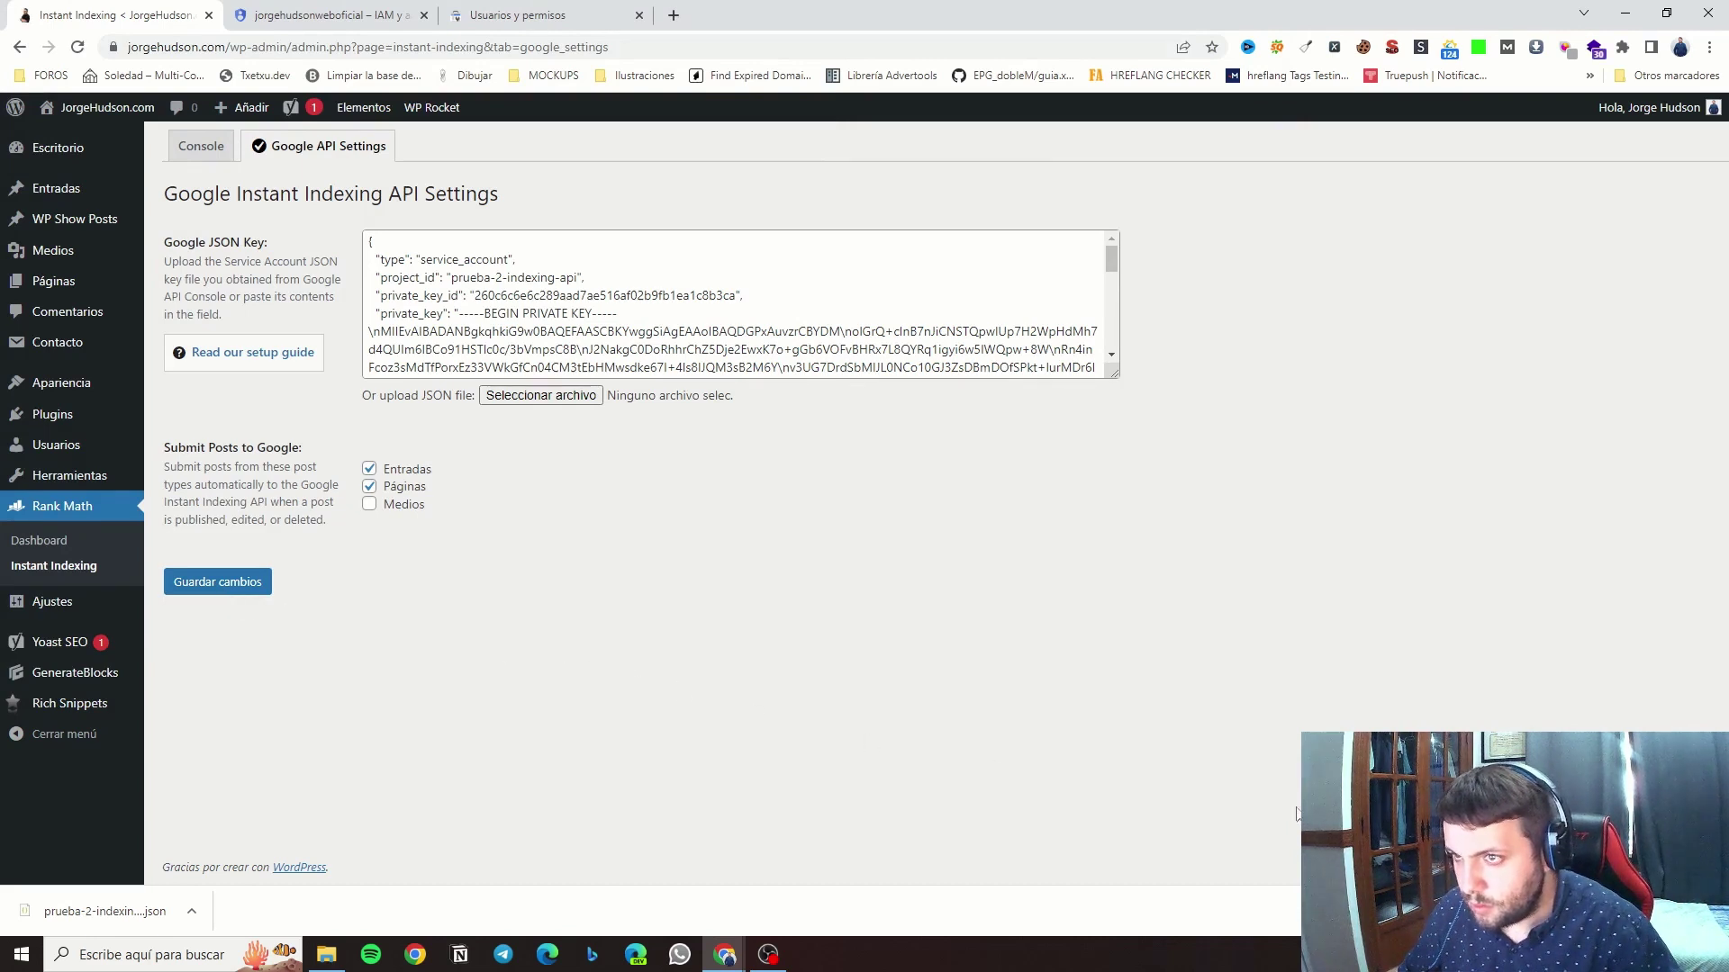
pyautogui.click(235, 584)
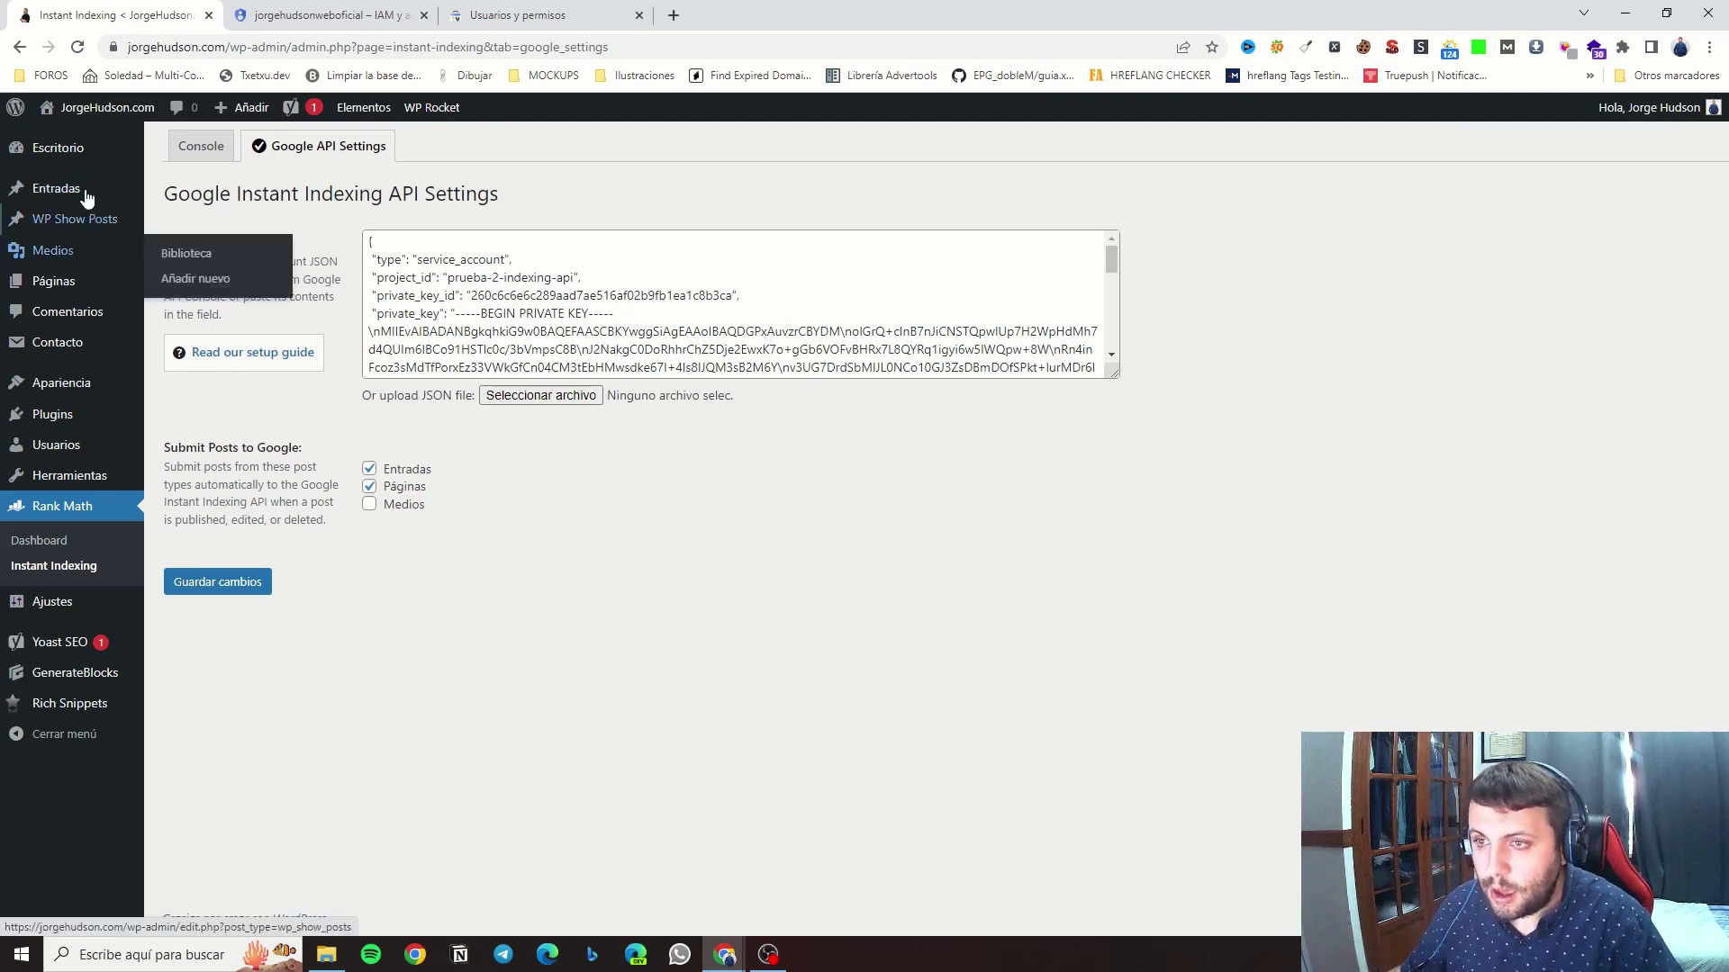
# Open the list of posts and copy the link address of "¿Qué Es La Autoridad De Dominio?".
pyautogui.moveTo(78, 196)
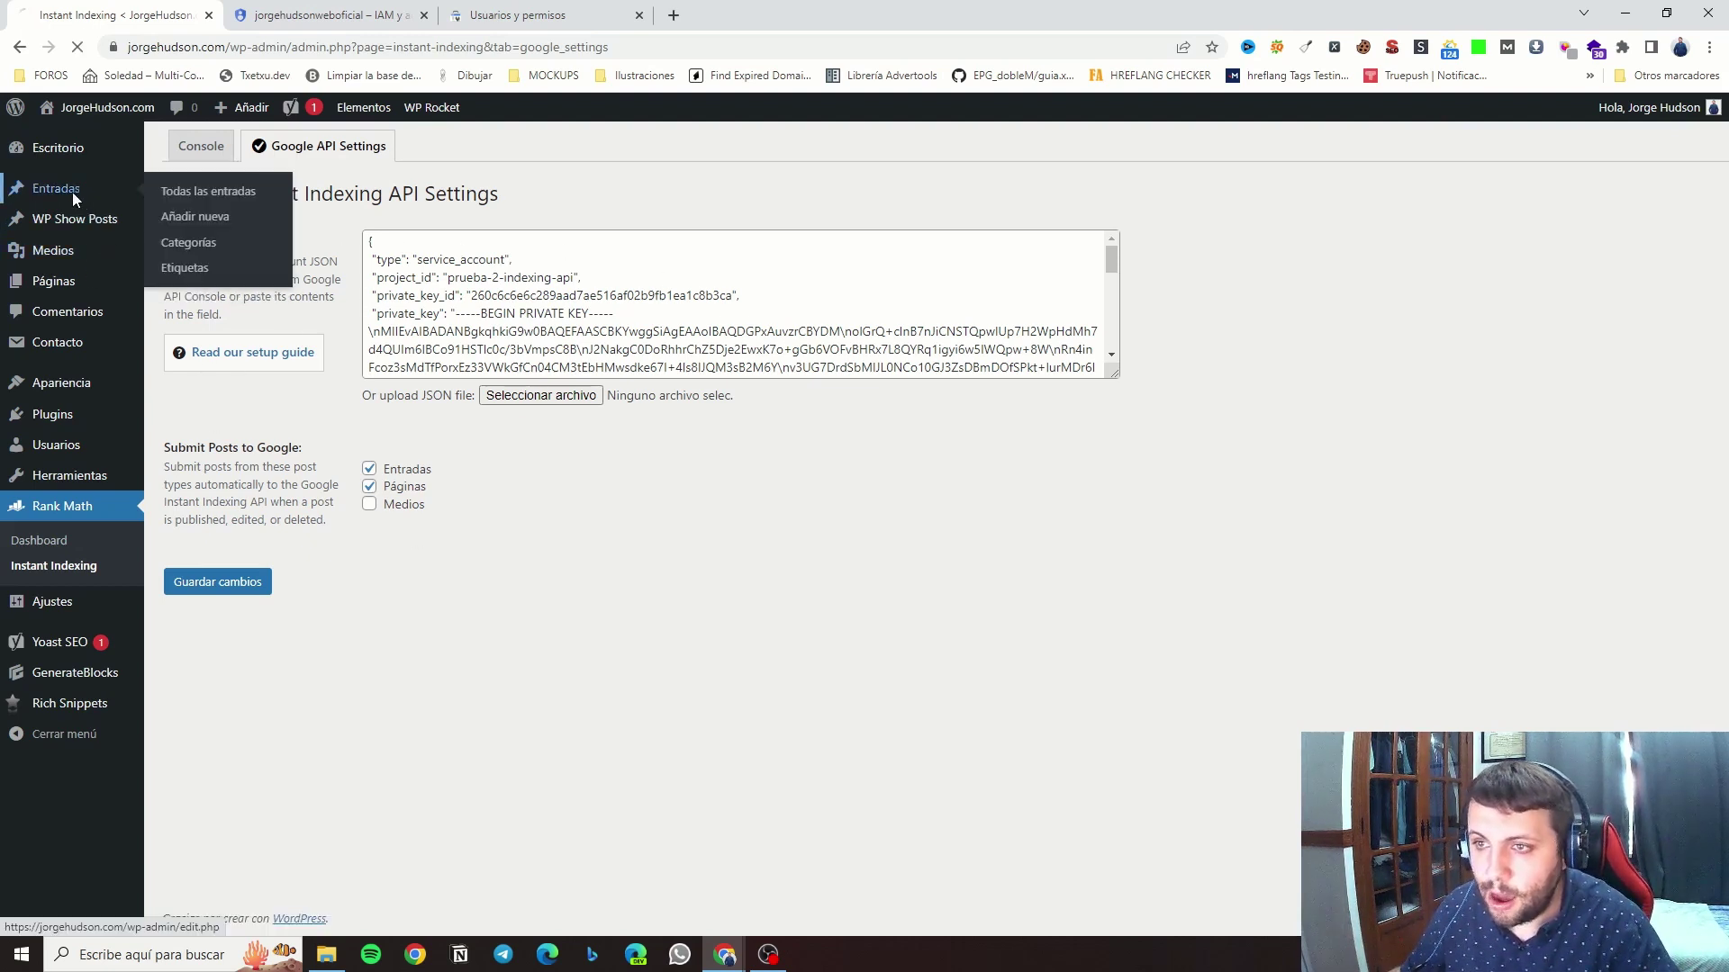
pyautogui.click(72, 192)
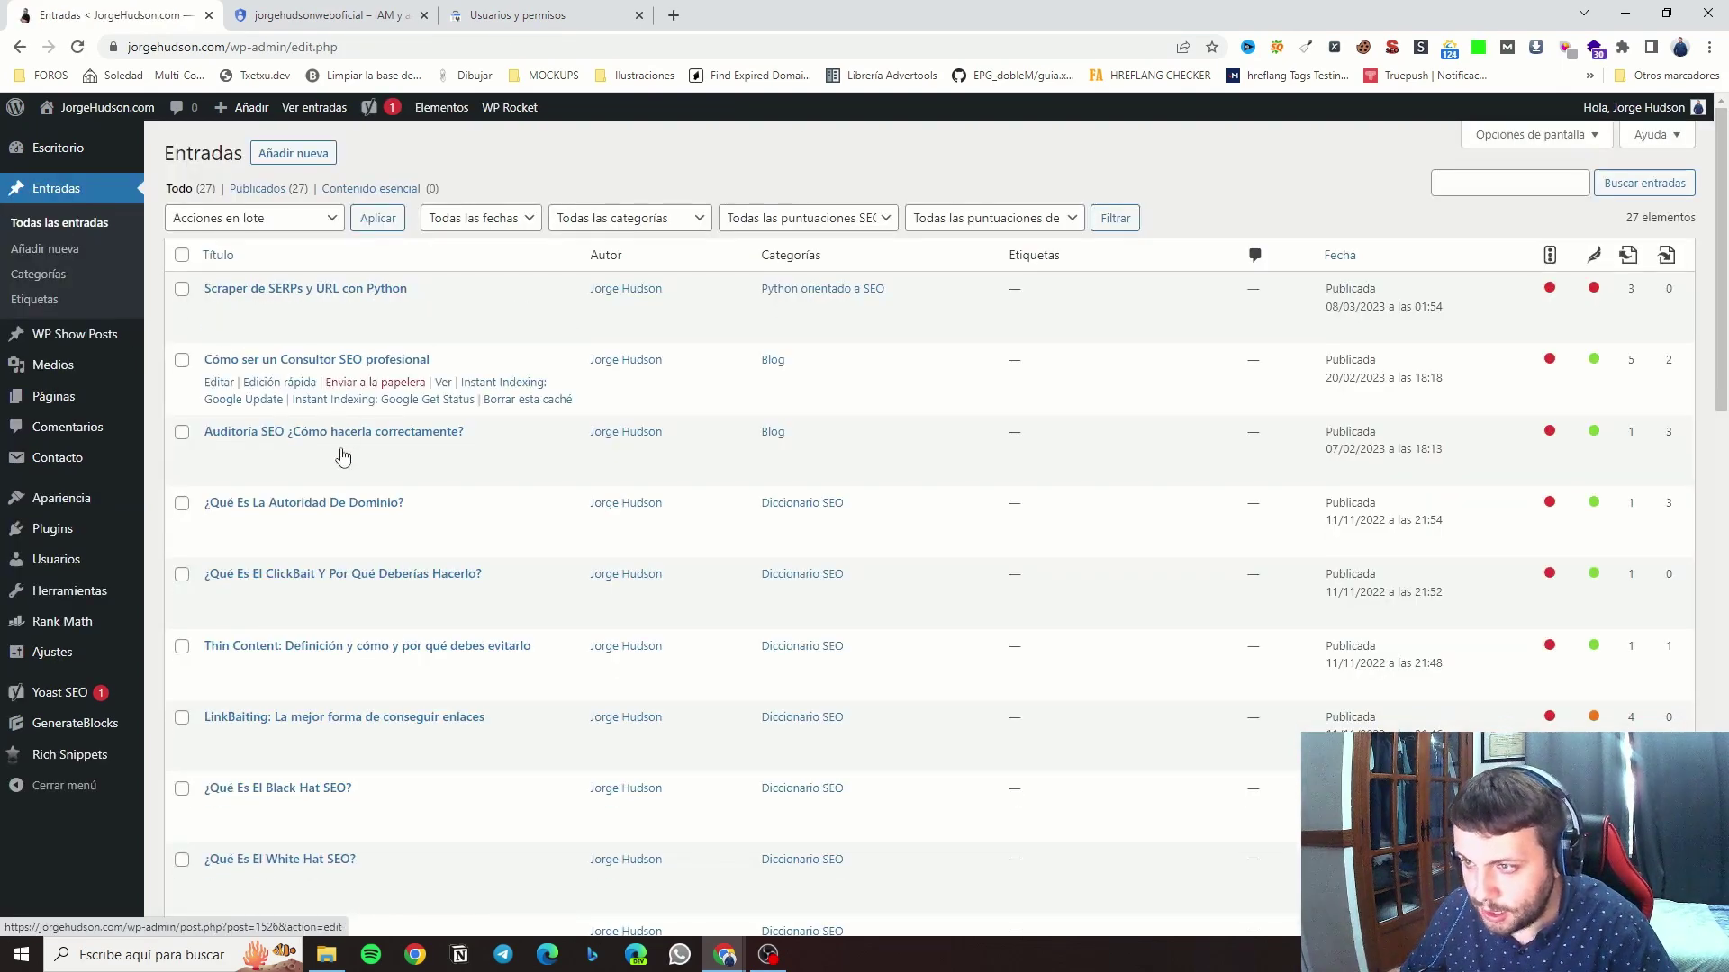
pyautogui.rightClick(444, 526)
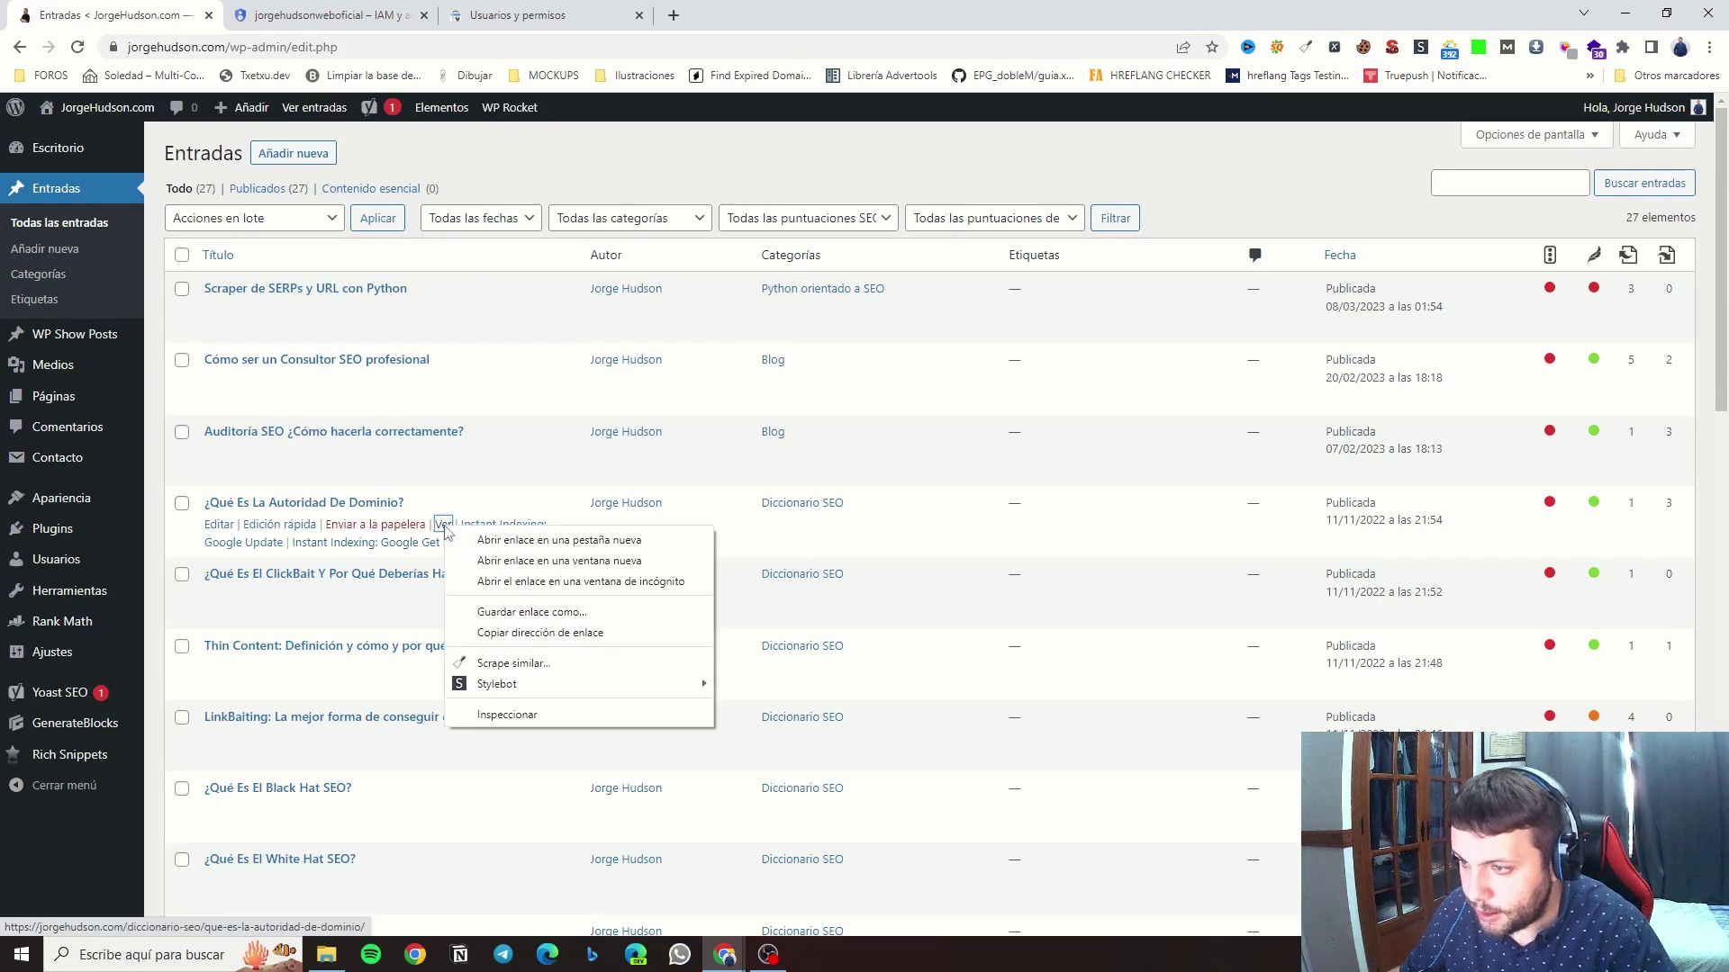
pyautogui.click(545, 630)
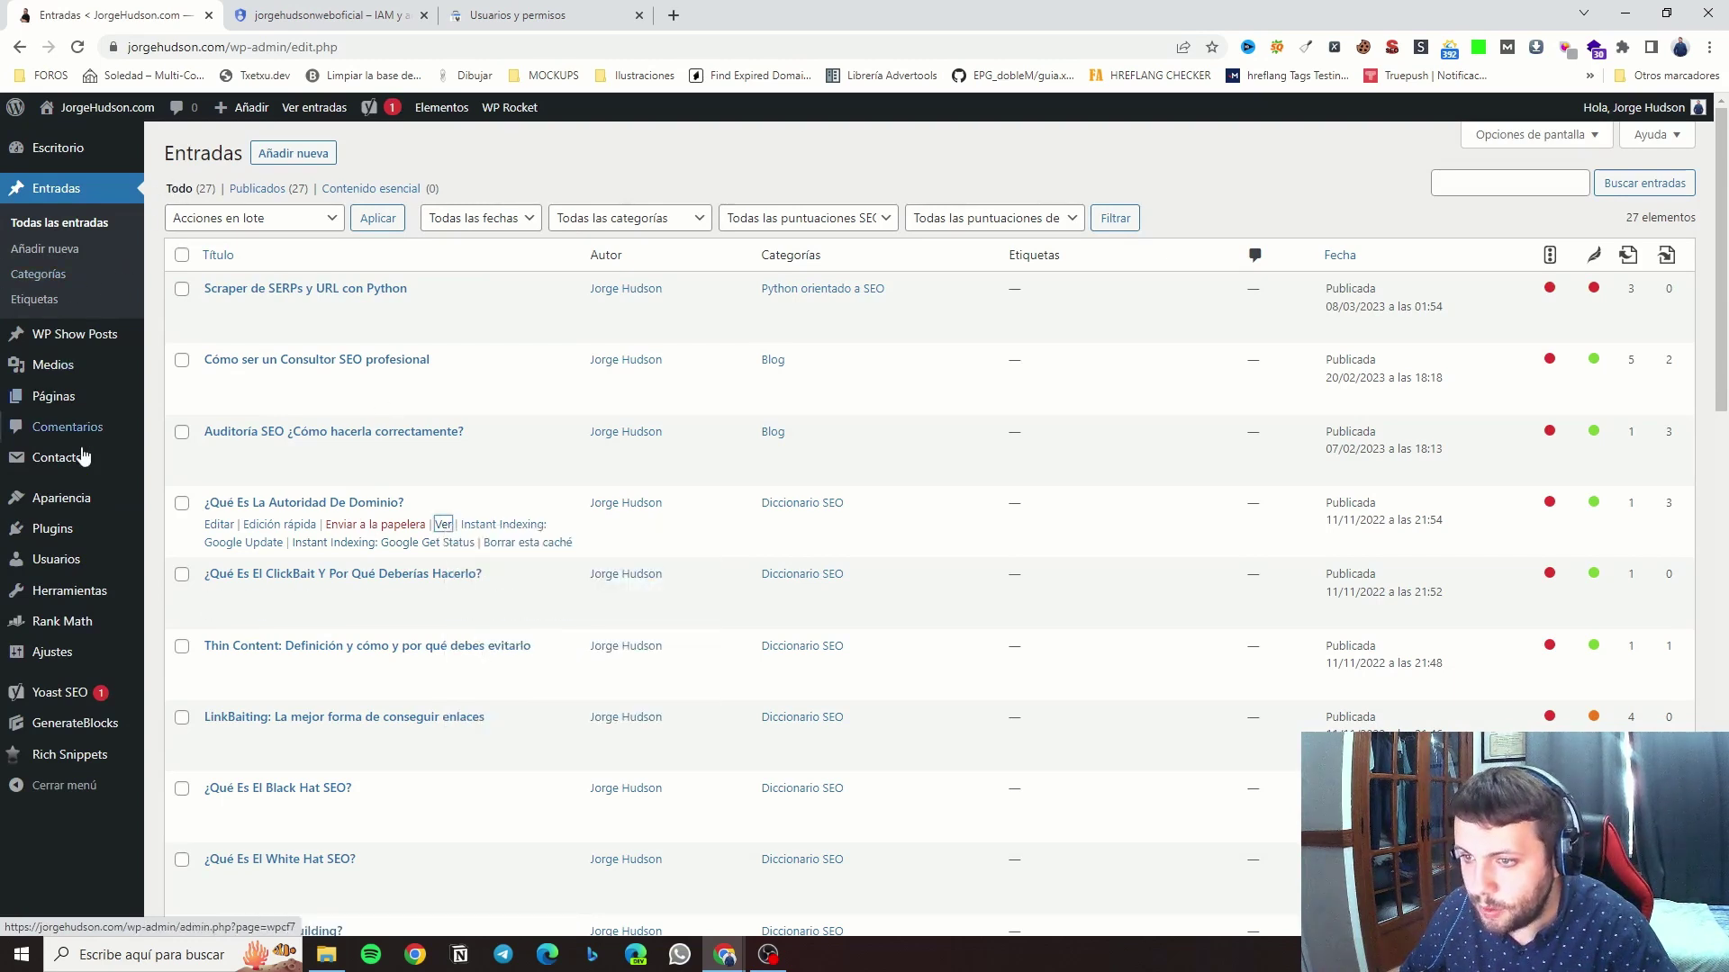
# In the Instant Indexing console, list the homepage and the copied /diccionario-seo/que-es-la-autoridad-de-dominio/ URL, and send both to Google as Publish/update URL.
pyautogui.moveTo(97, 630)
pyautogui.click(205, 650)
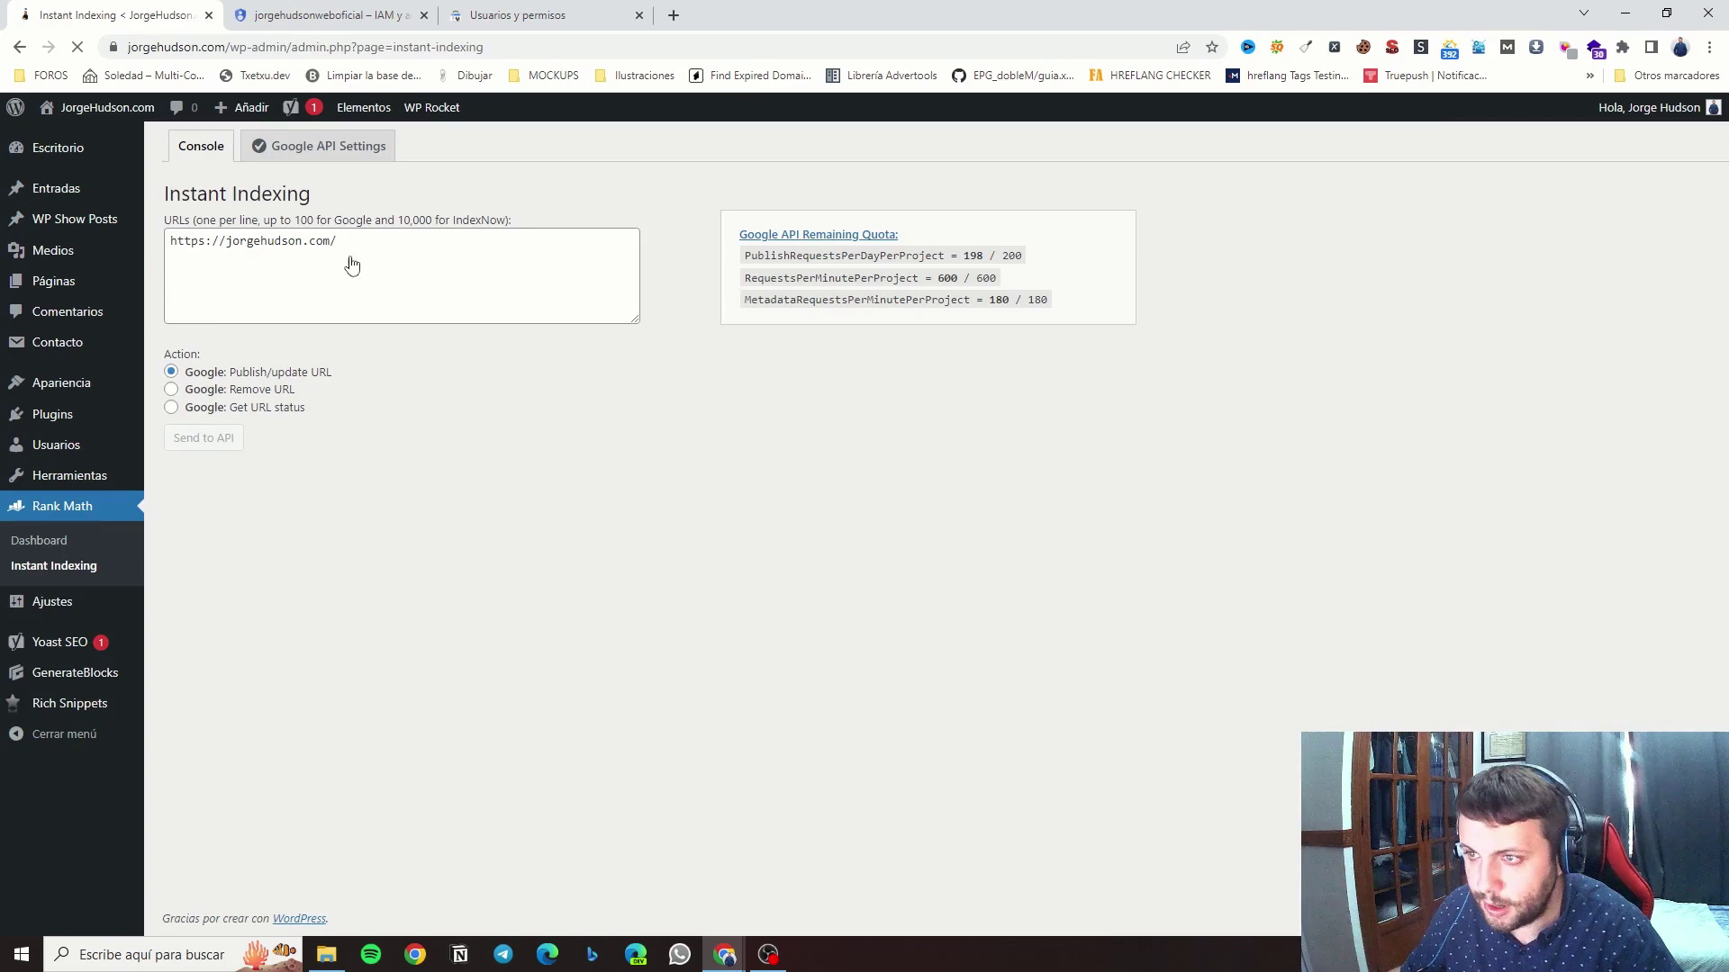
pyautogui.tripleClick(353, 255)
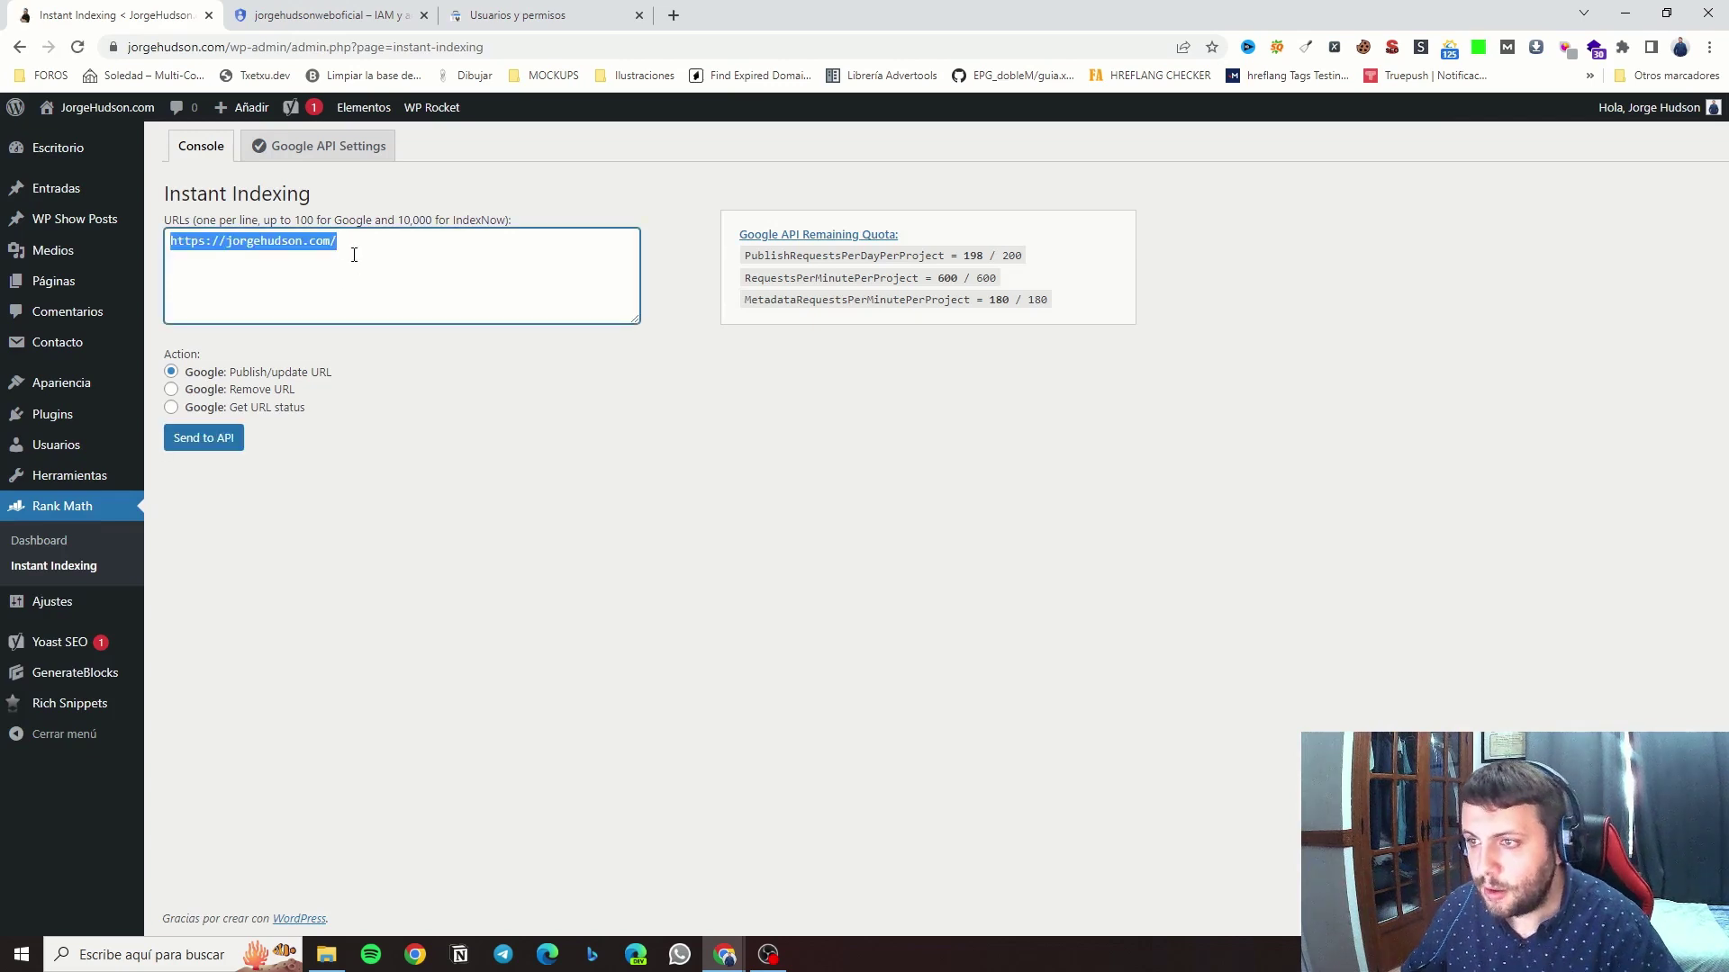
pyautogui.write('https://jorgehudson.com/')
pyautogui.press('Return')
pyautogui.write('https://jorgehudson.com/diccionario-seo/que-es-la-autoridad-de-dominio/')
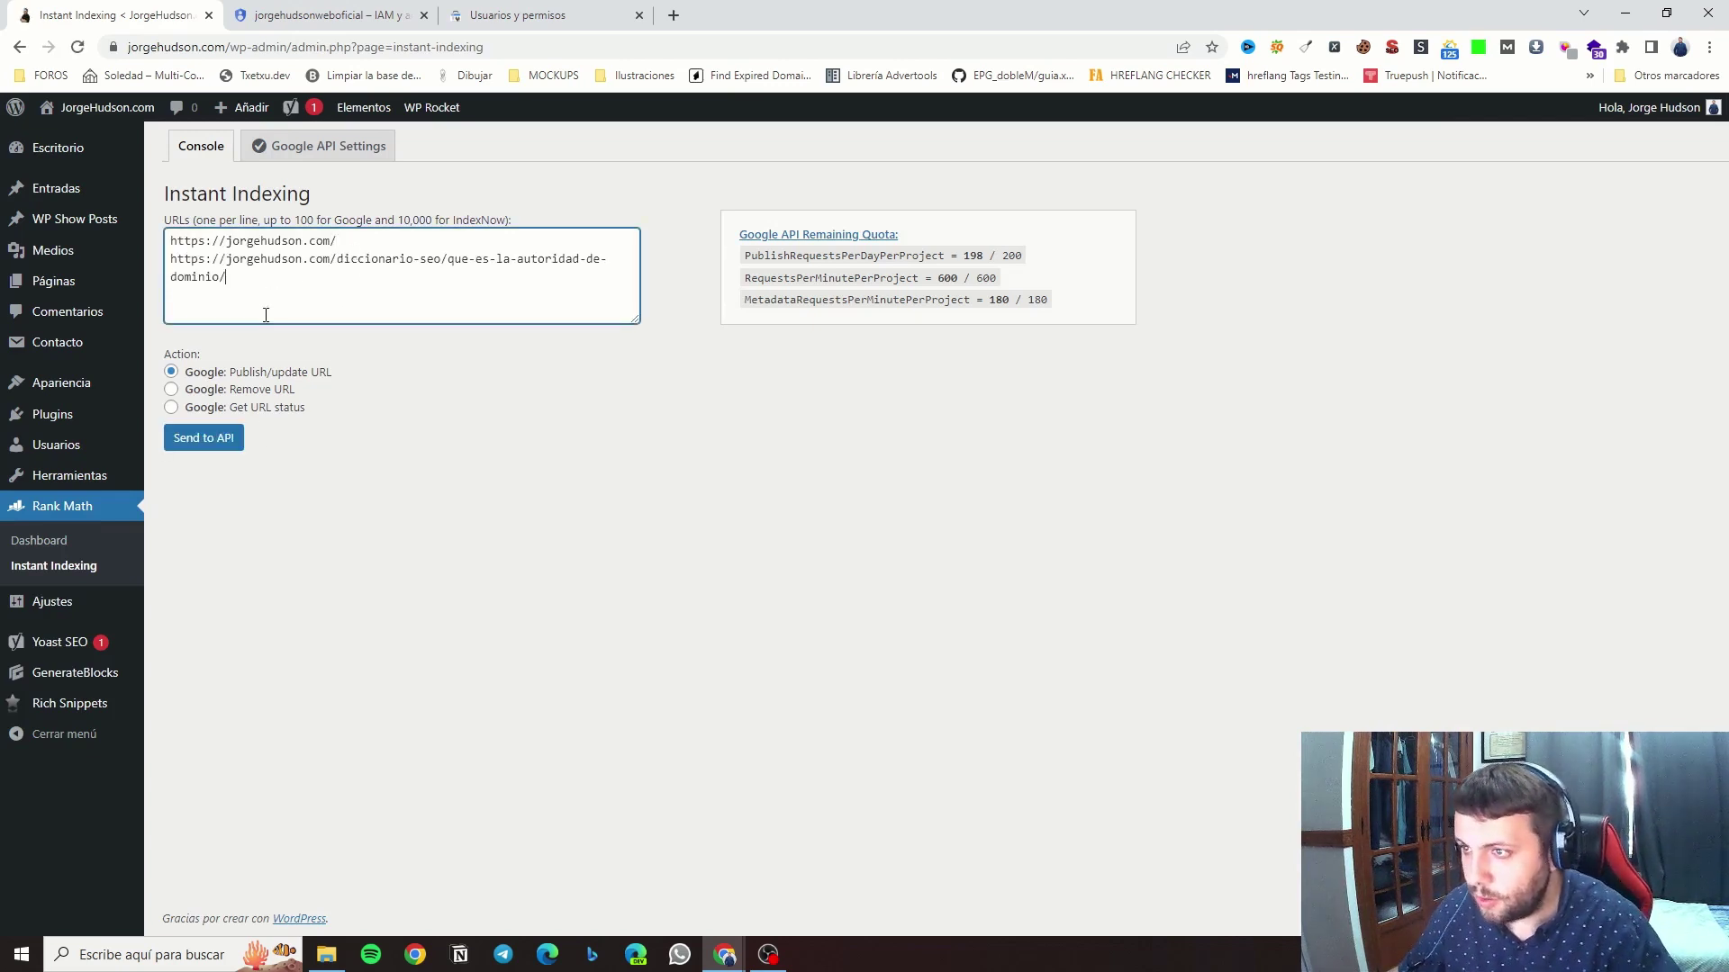
pyautogui.click(209, 441)
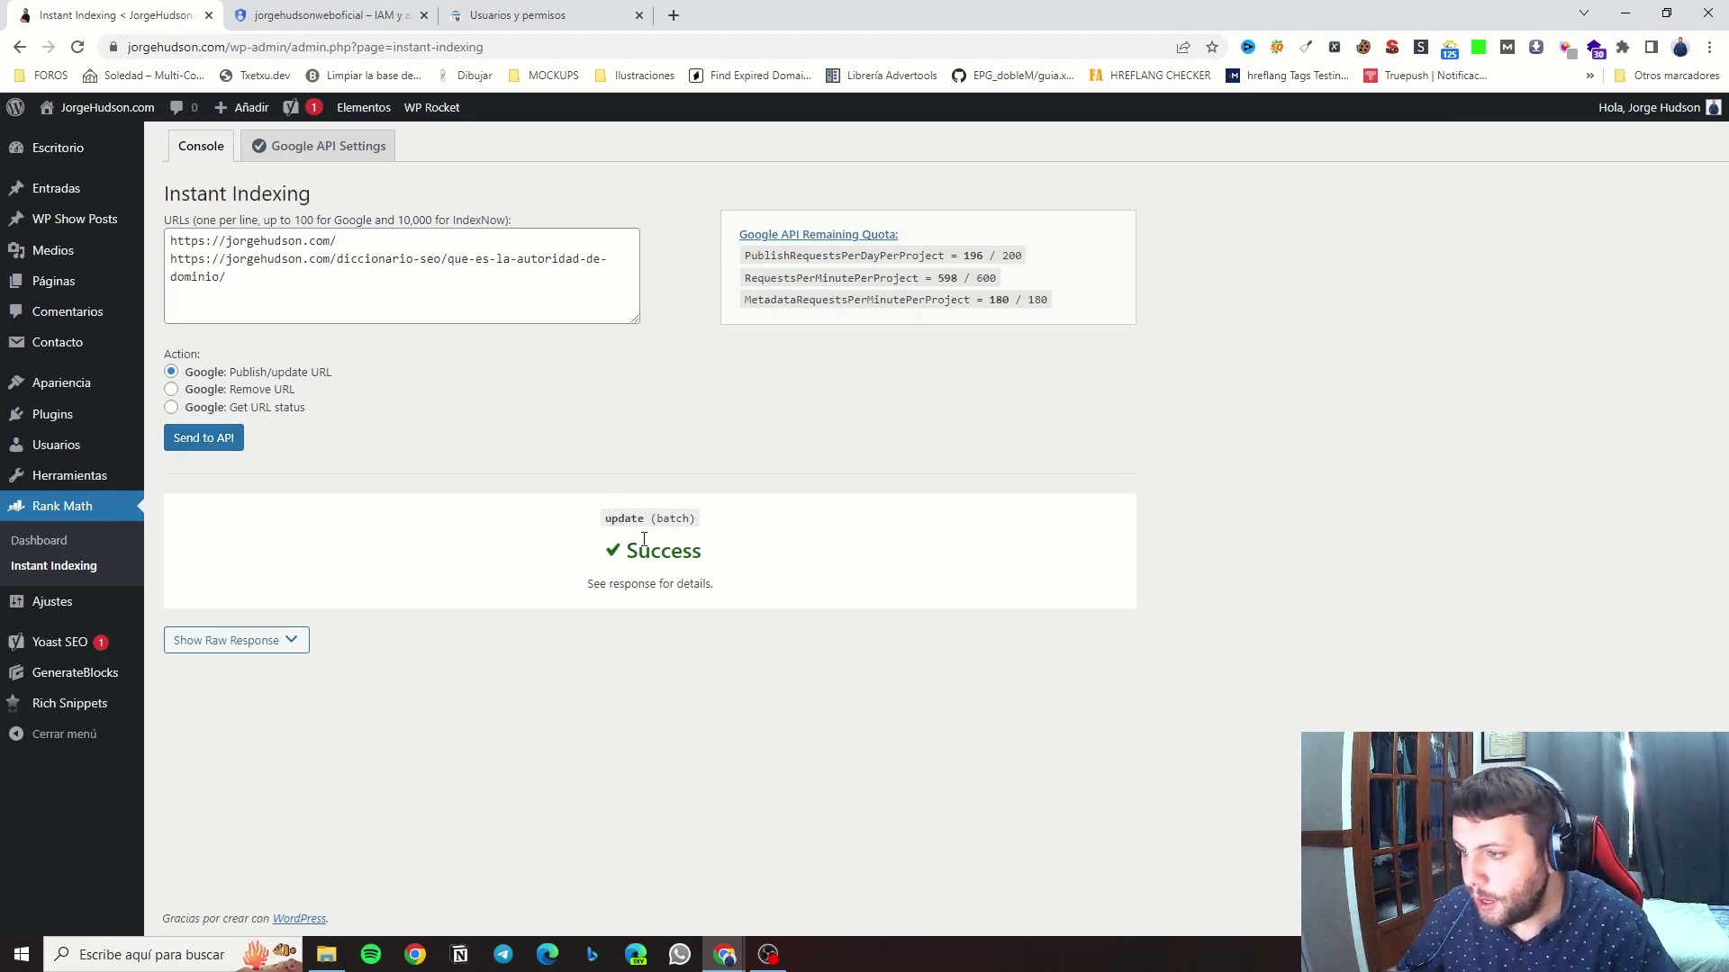
# Examine the batch update's result and read through its raw response.
pyautogui.doubleClick(662, 551)
pyautogui.click(293, 641)
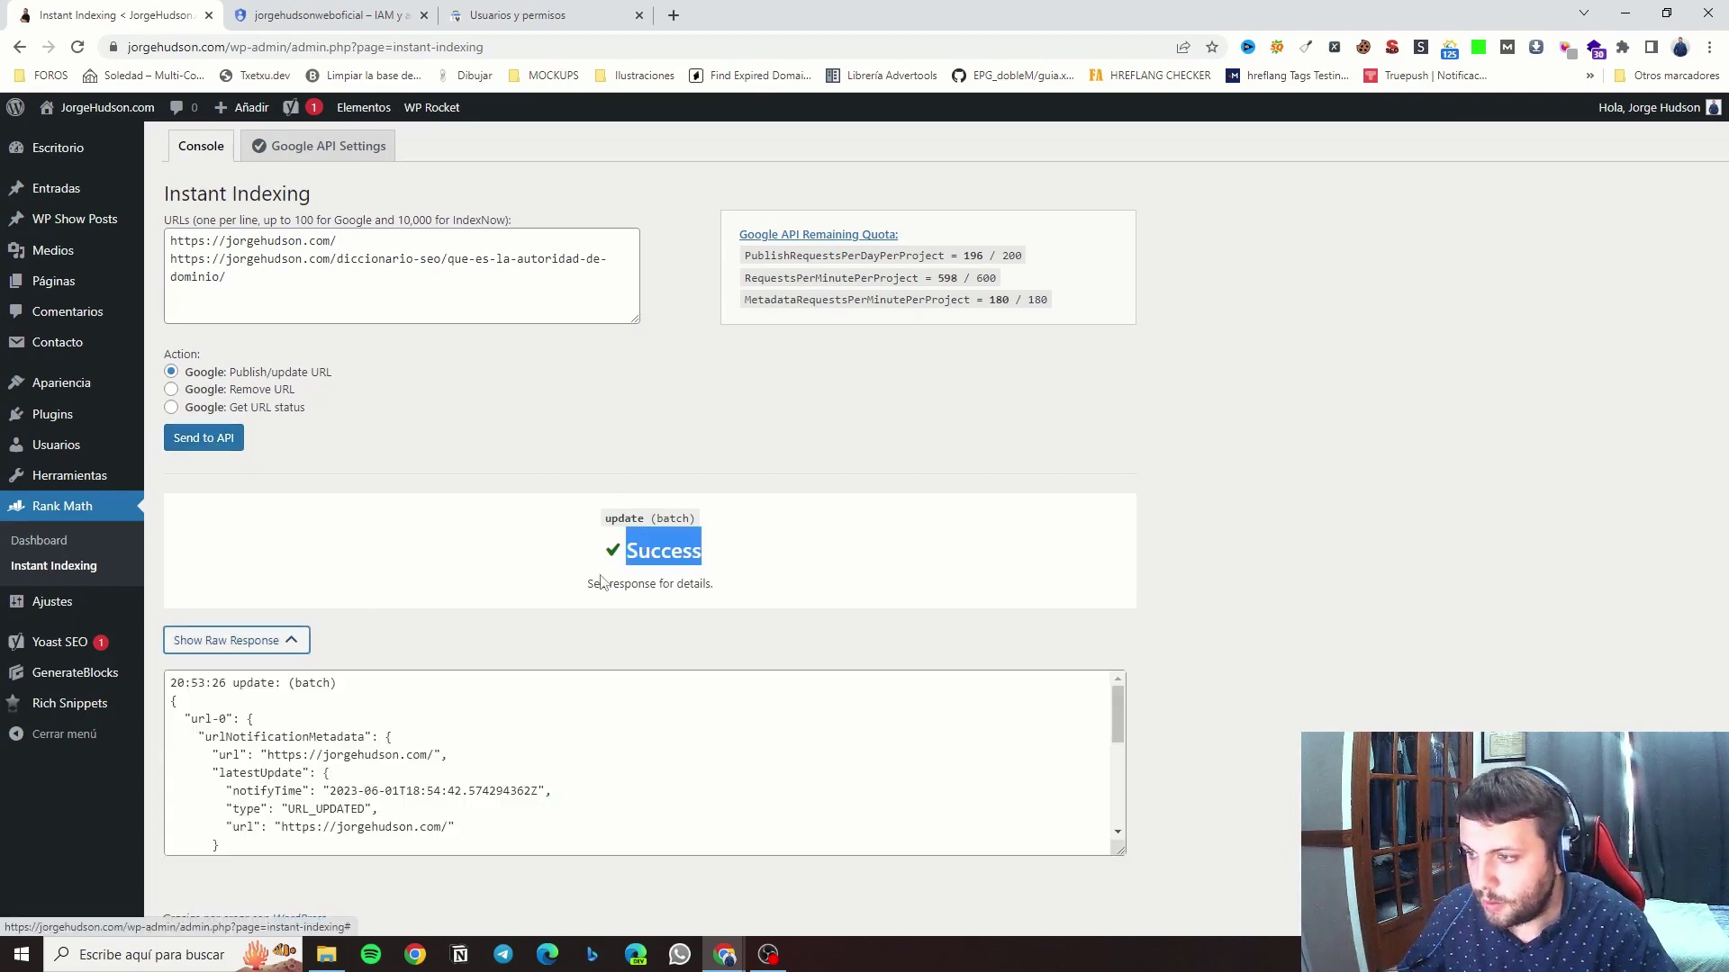
pyautogui.scroll(-3, 404, 736)
pyautogui.scroll(-2, 404, 737)
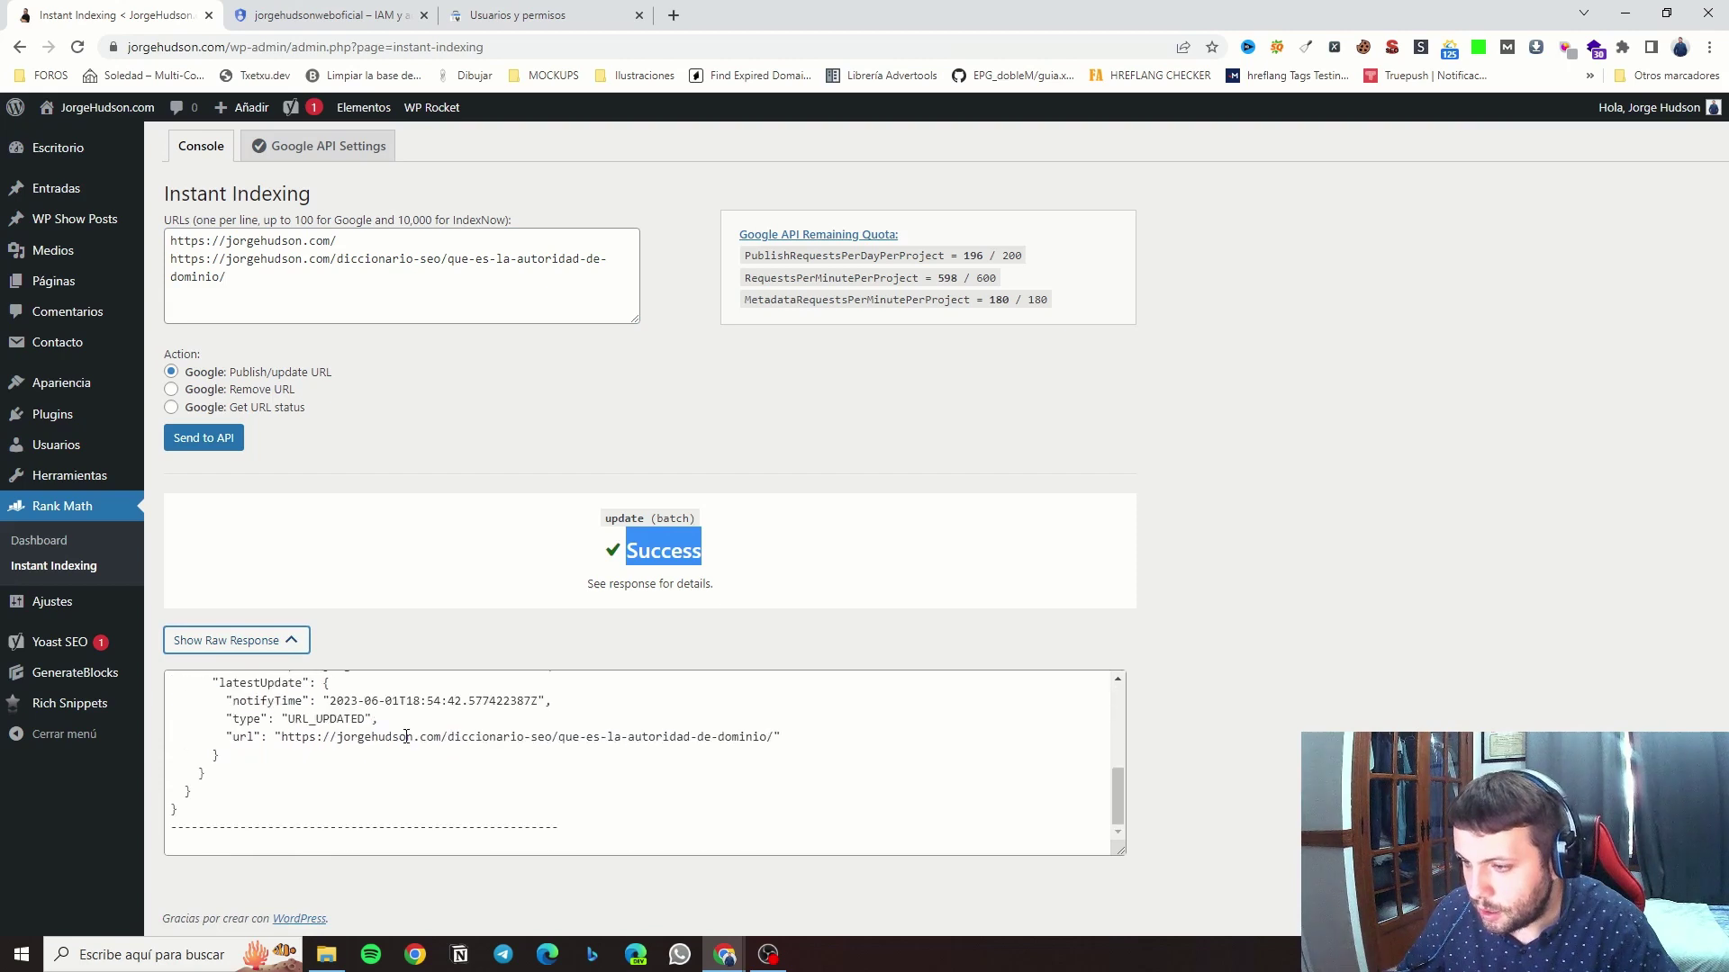
pyautogui.scroll(3, 404, 720)
pyautogui.scroll(2, 404, 720)
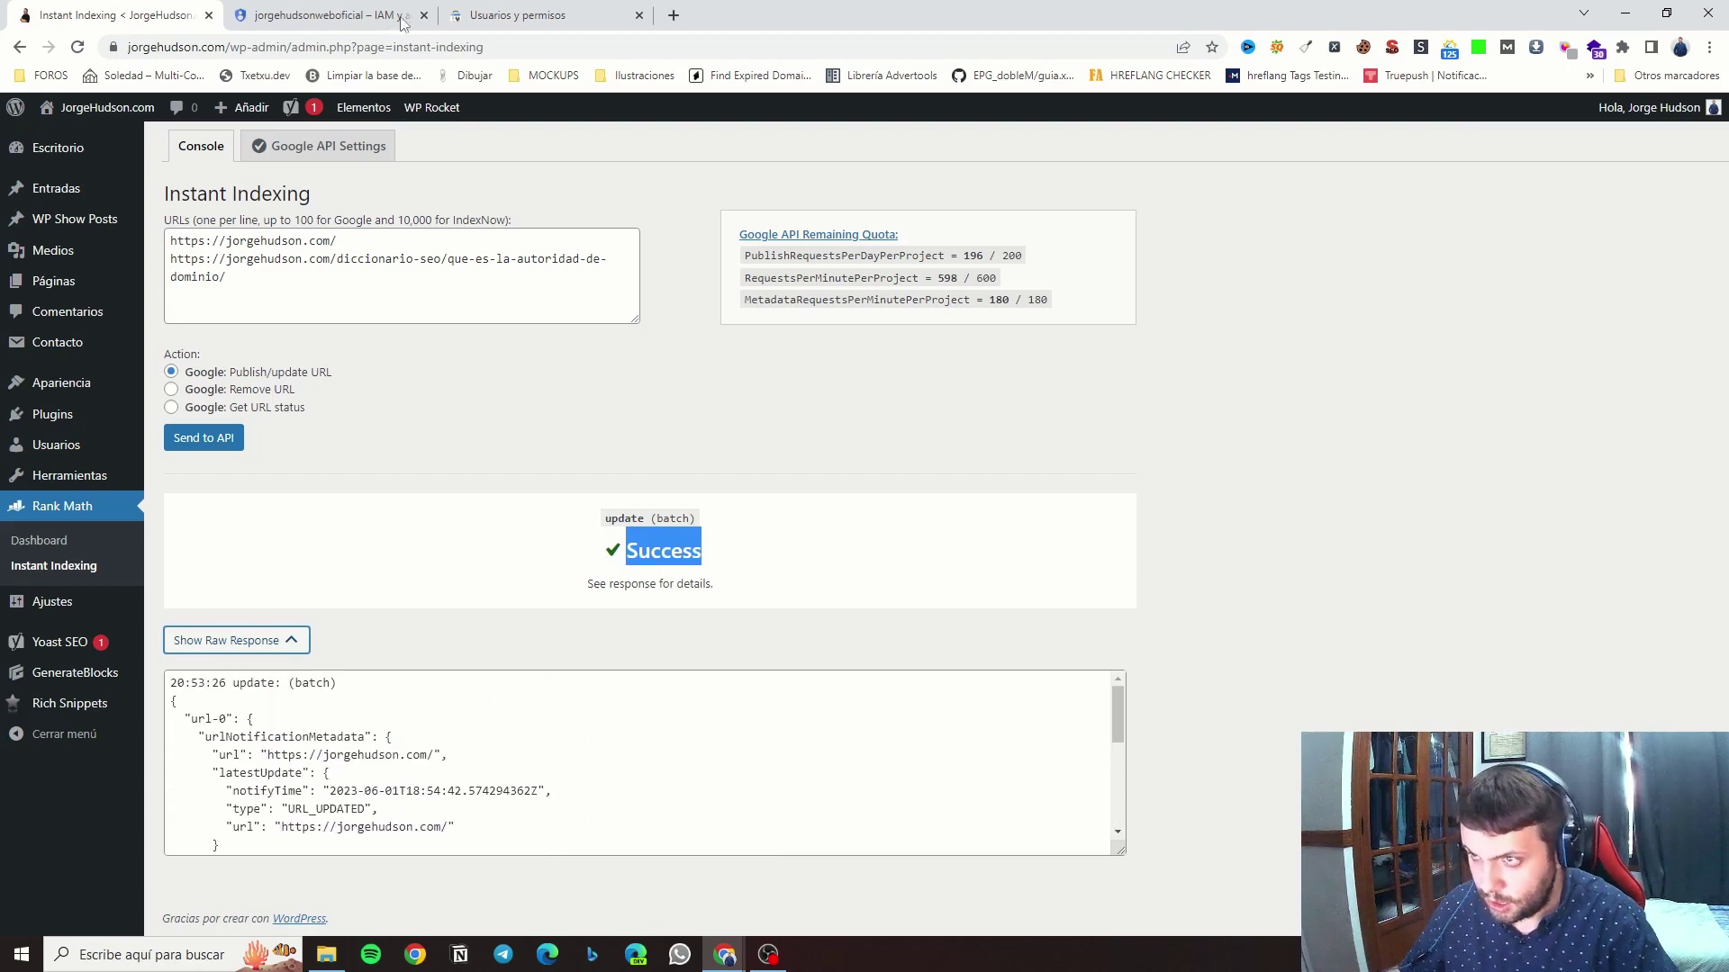
# Review the service account's permission in Search Console and its key in Google Cloud, and return to the WordPress Instant Indexing console.
pyautogui.moveTo(511, 12)
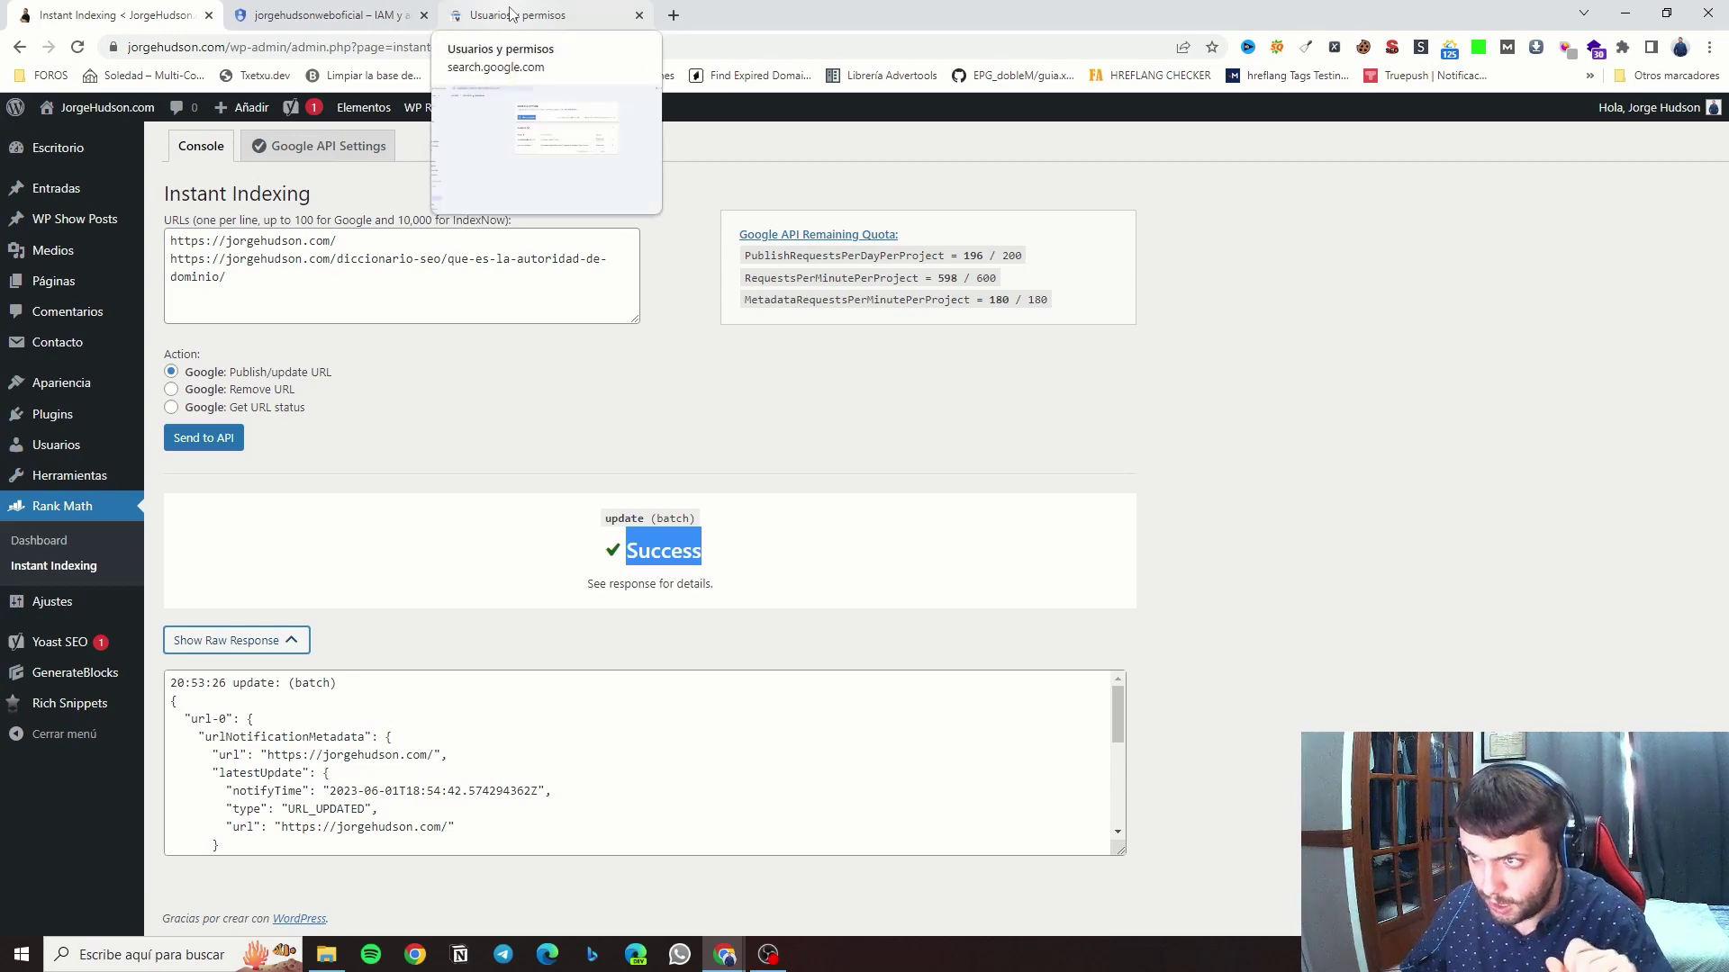
pyautogui.click(511, 13)
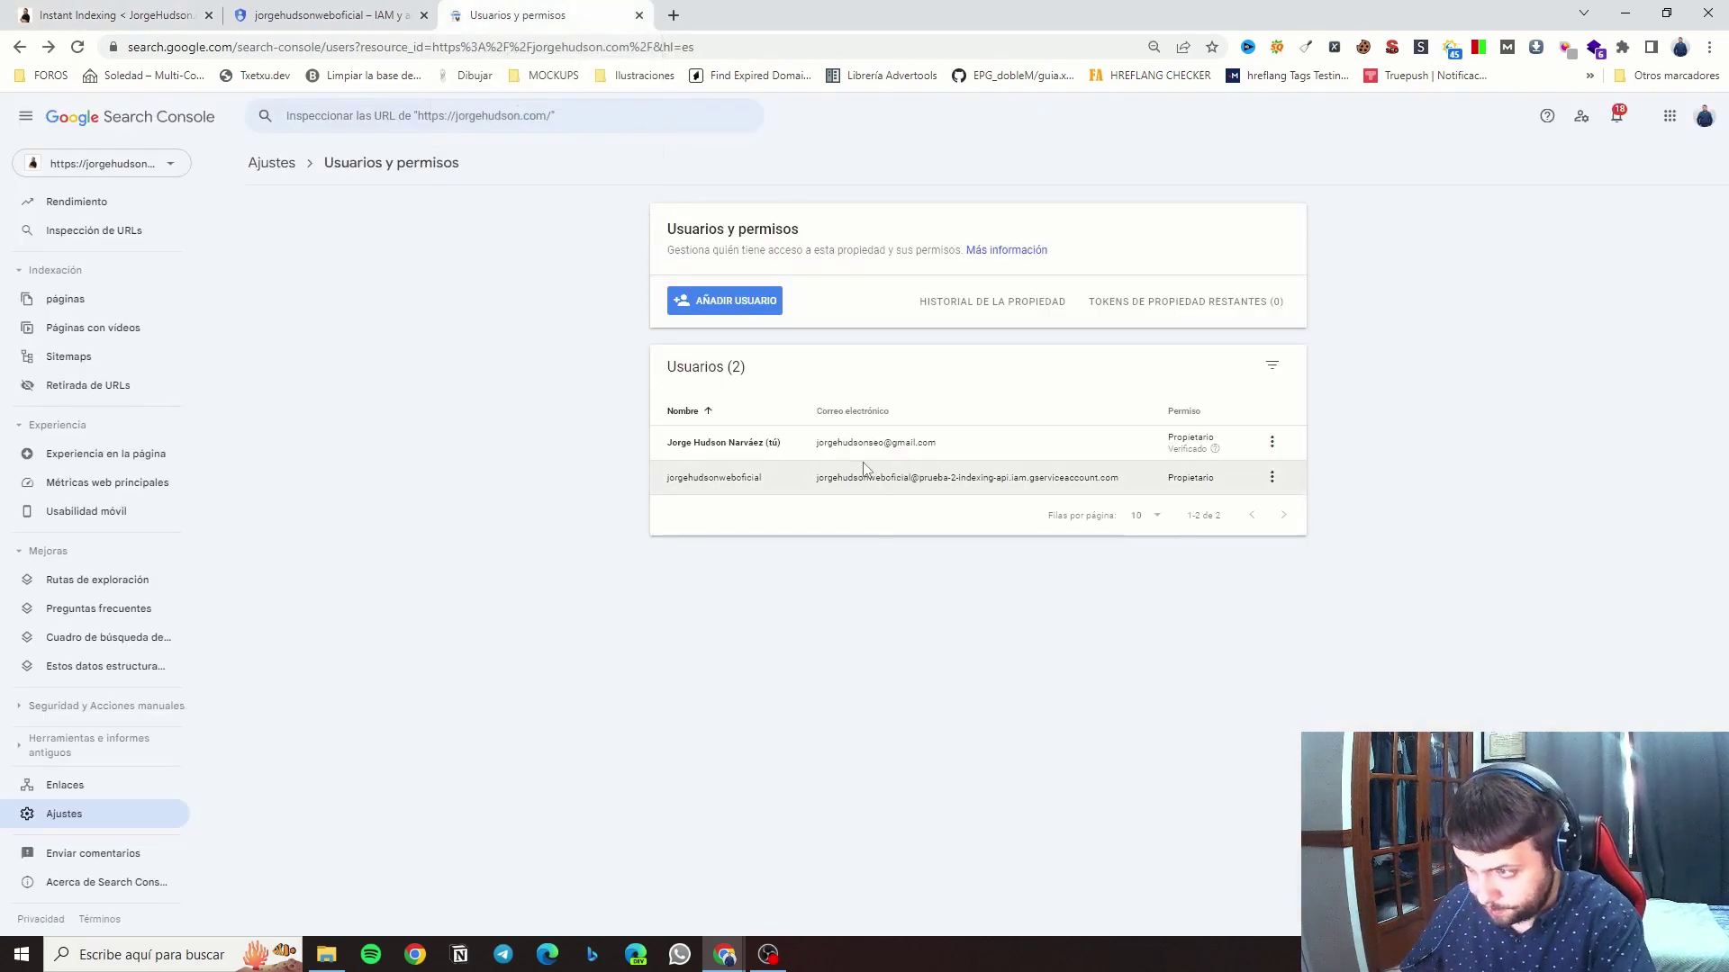
pyautogui.click(317, 16)
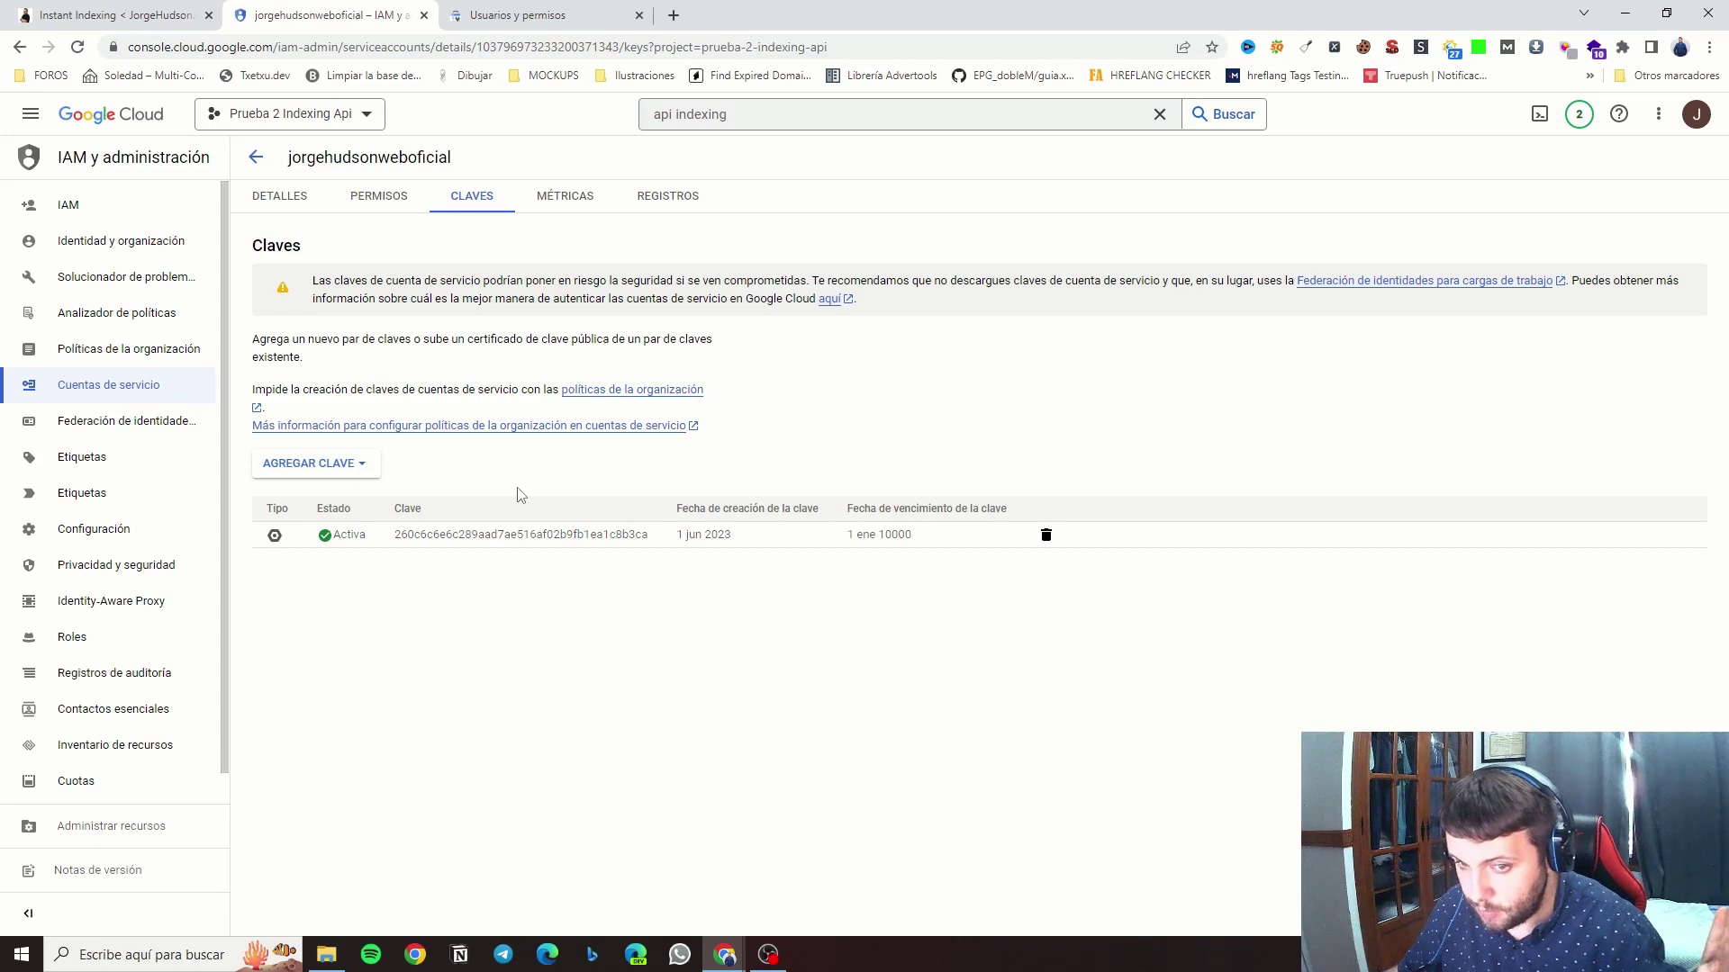
pyautogui.click(515, 16)
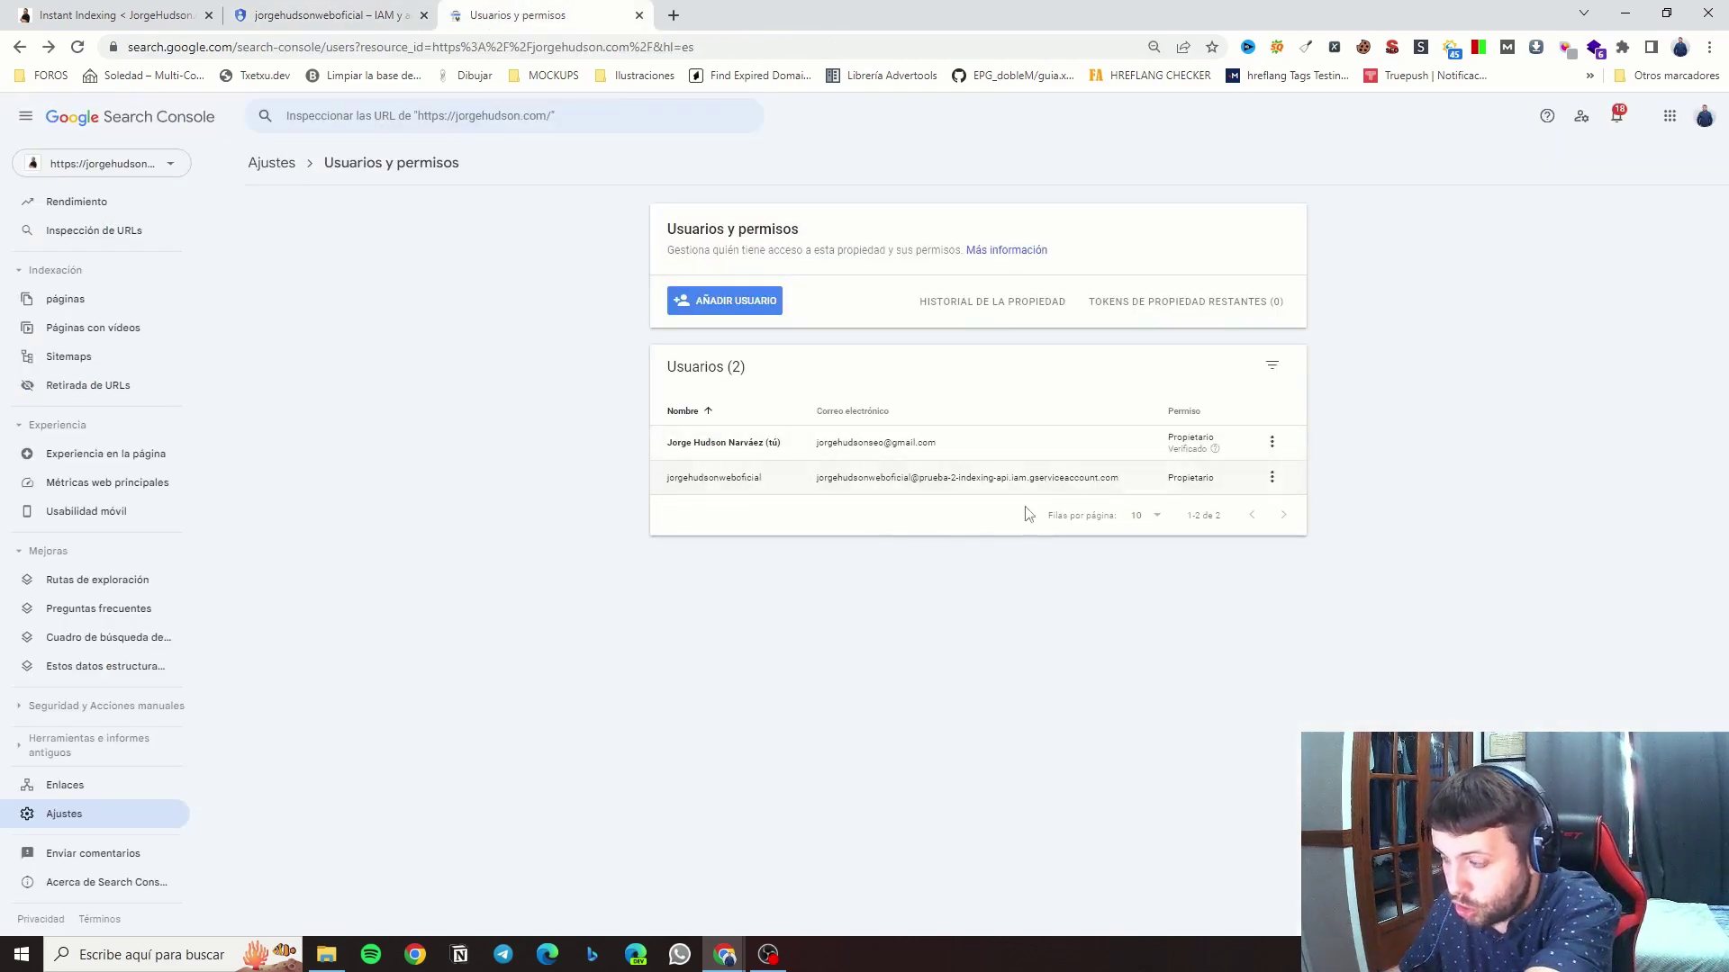
pyautogui.click(144, 10)
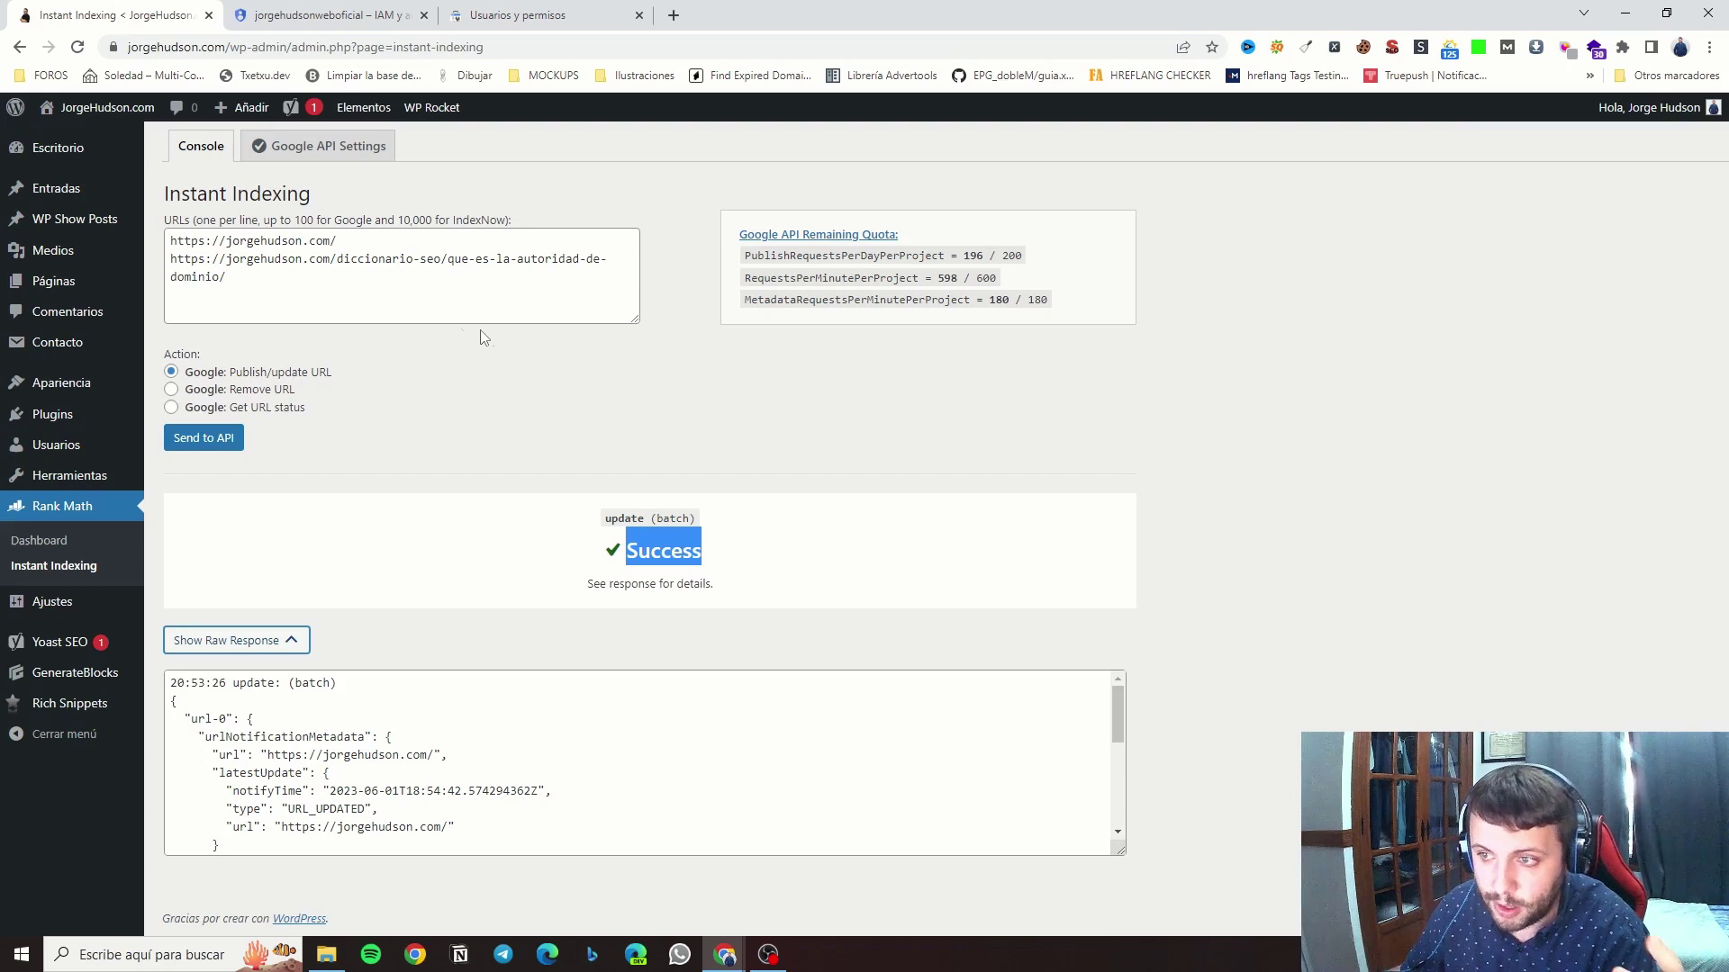
pyautogui.moveTo(51, 209)
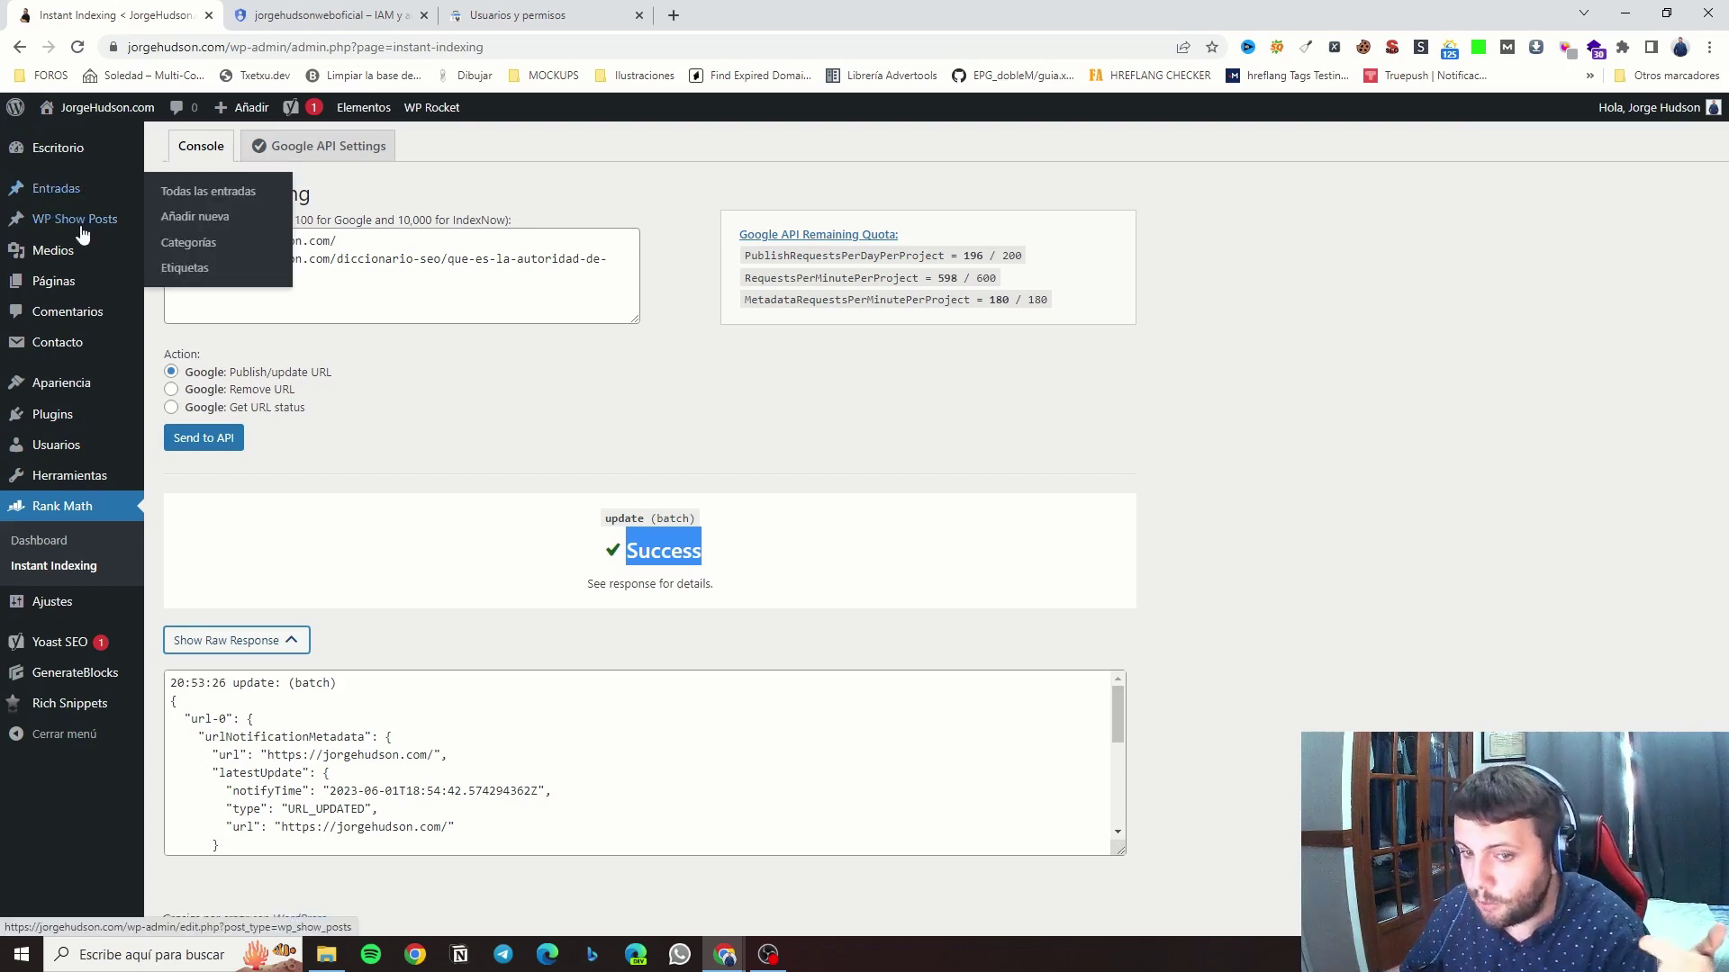